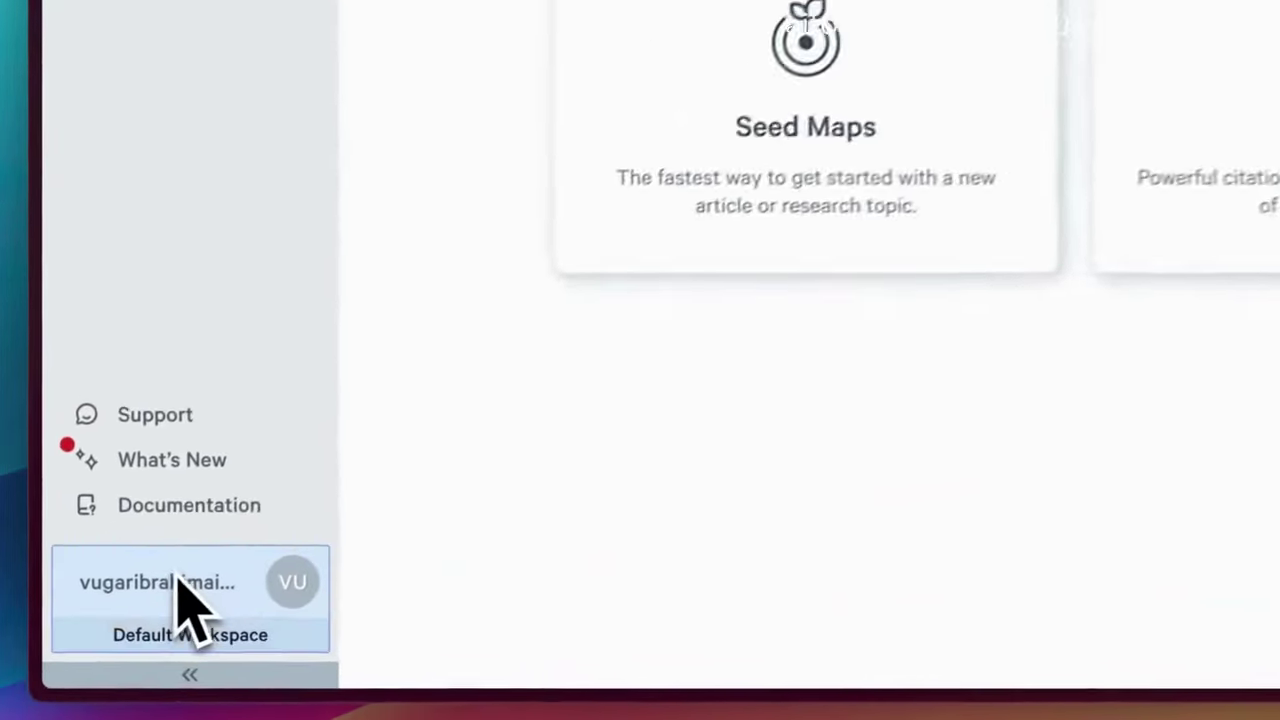
Step: Create 'New Workspace' from account settings, switch briefly to Default Workspace, then back to New Workspace
left_click(105, 610)
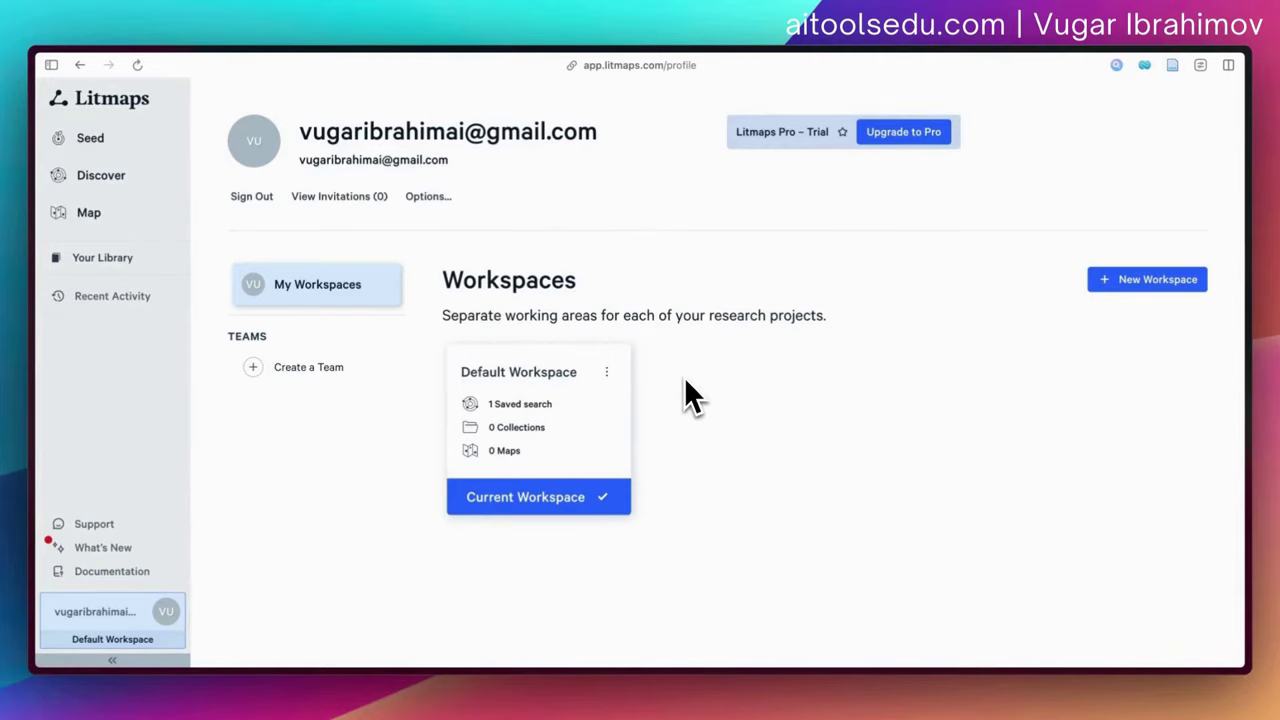
left_click(1130, 286)
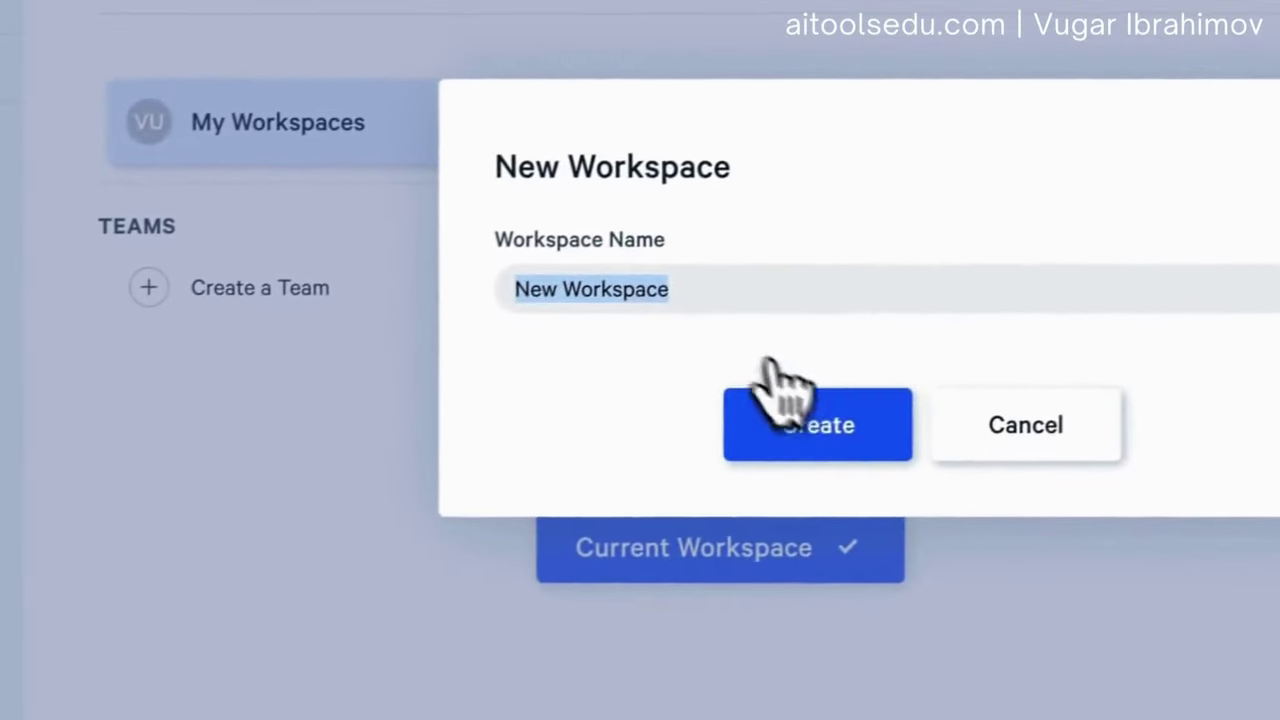
left_click(25, 586)
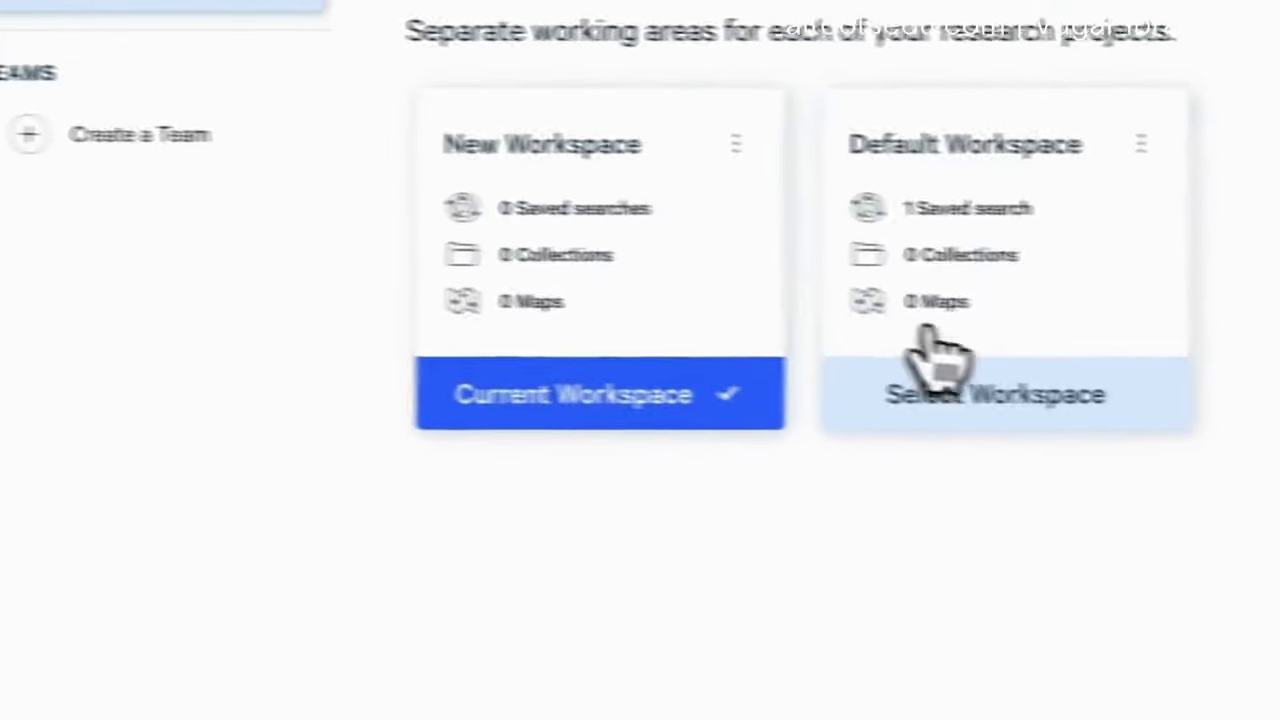
left_click(997, 397)
left_click(1079, 352)
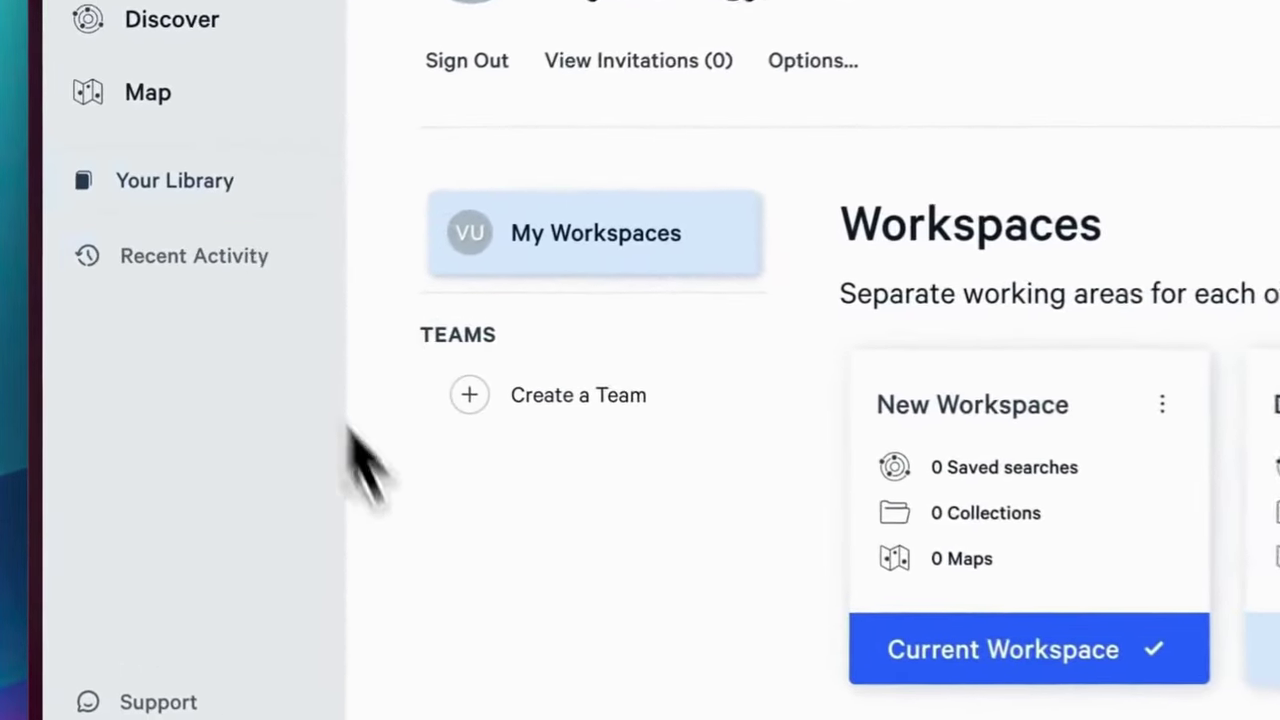
Step: Create an empty collection named 'New Collection' in Your Library
left_click(105, 258)
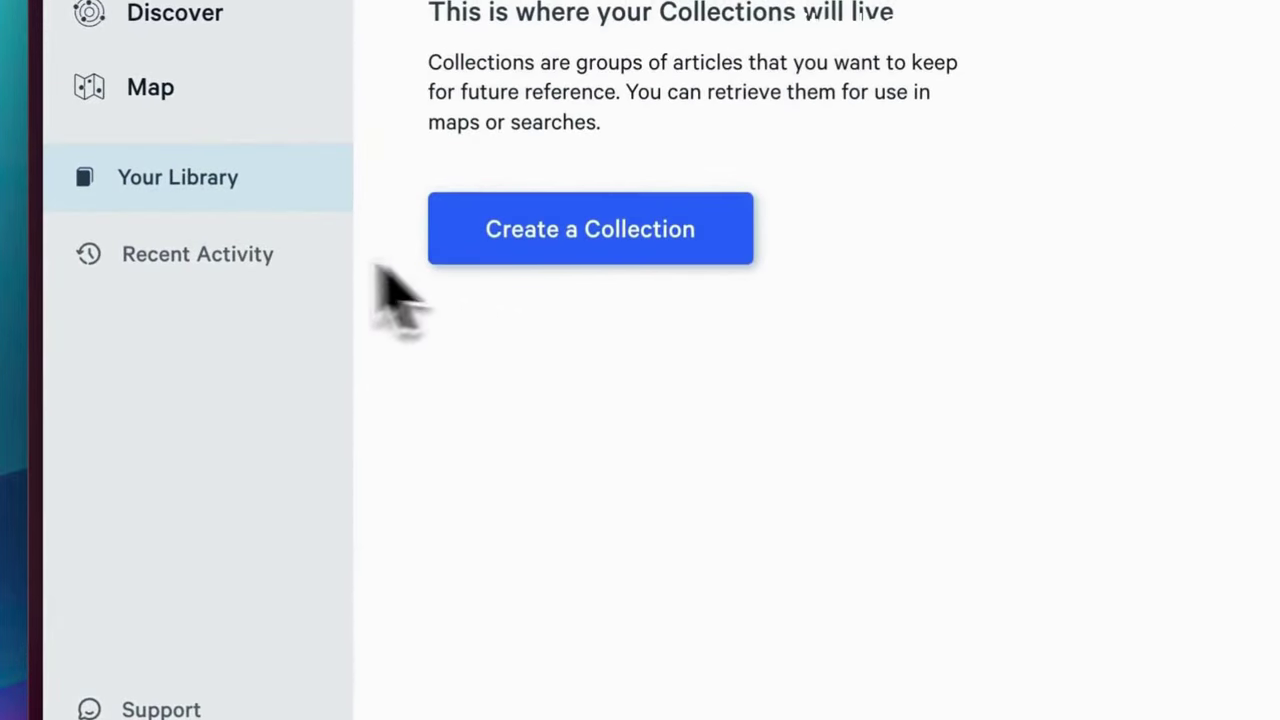
left_click(545, 238)
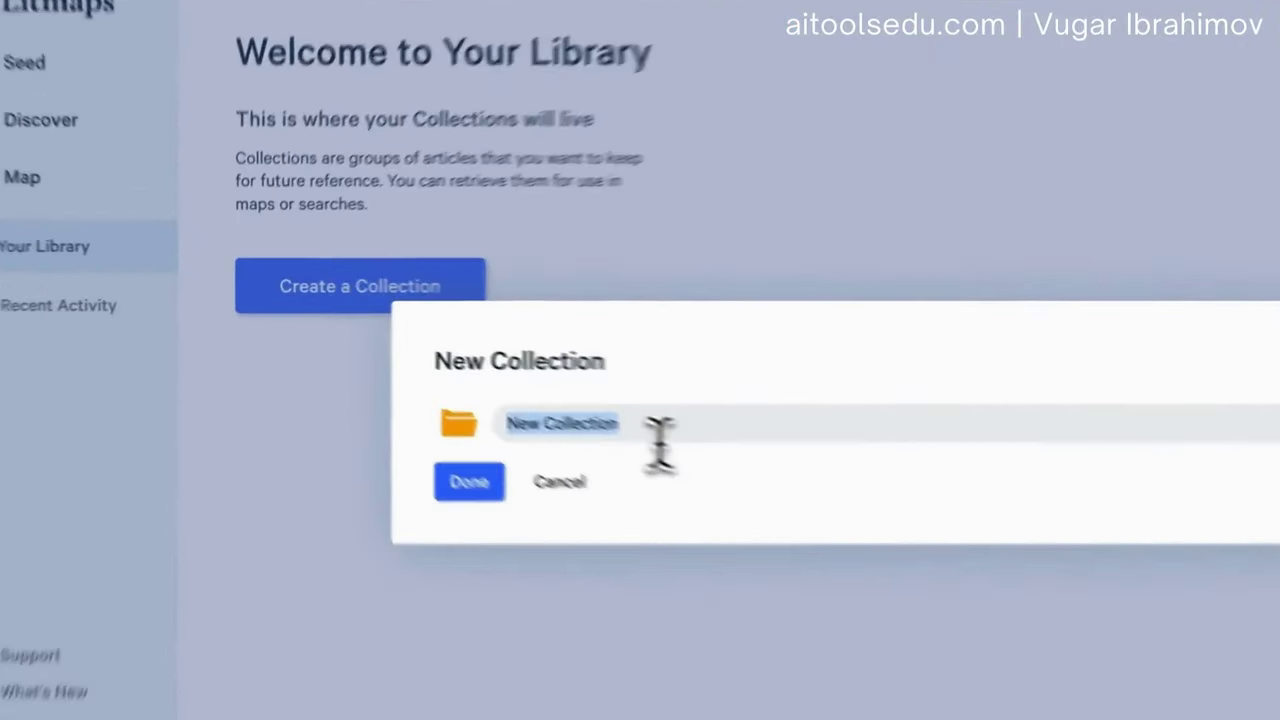
left_click(510, 378)
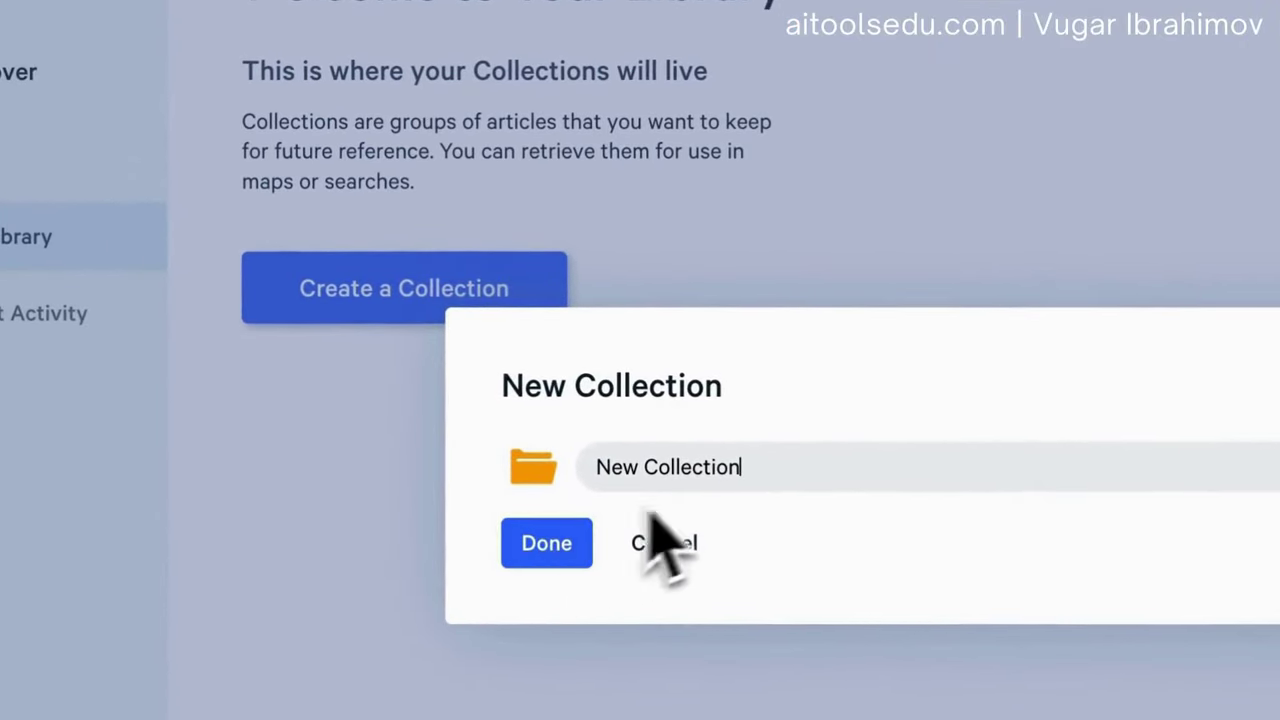
left_click(566, 552)
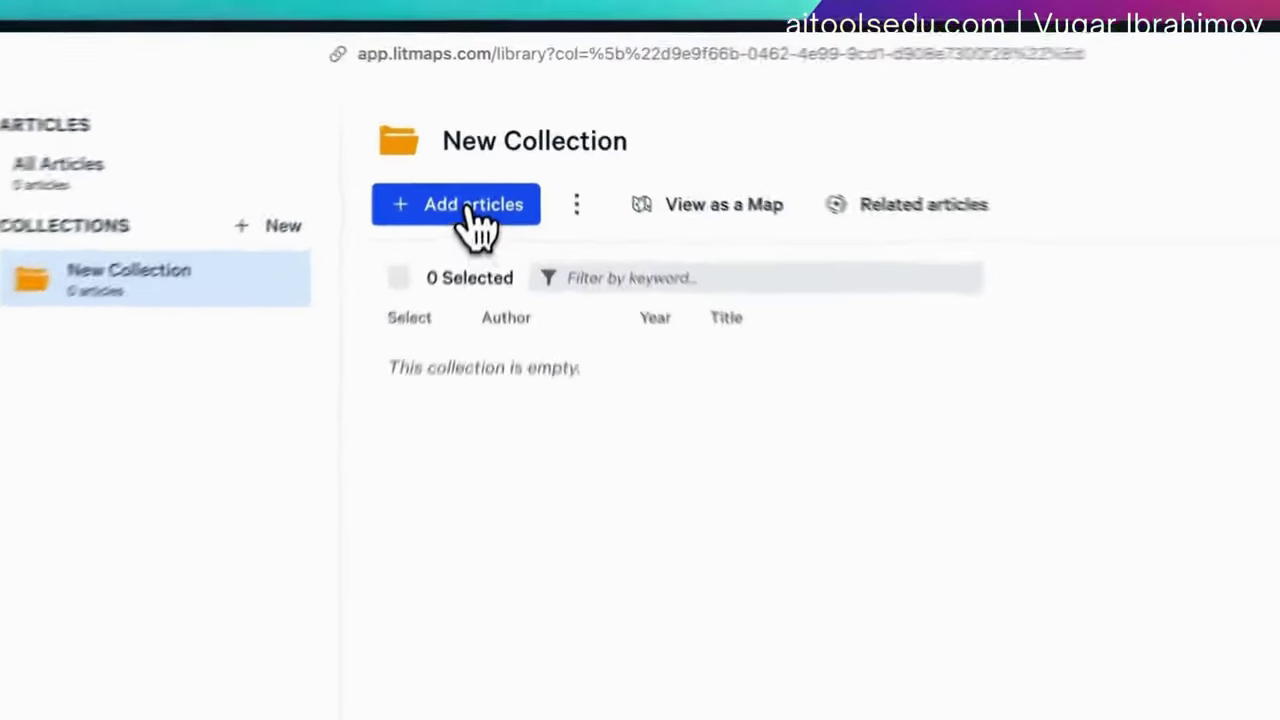
Step: Open and close the Import Articles dialog, then reopen the add-articles menu
left_click(487, 157)
left_click(555, 218)
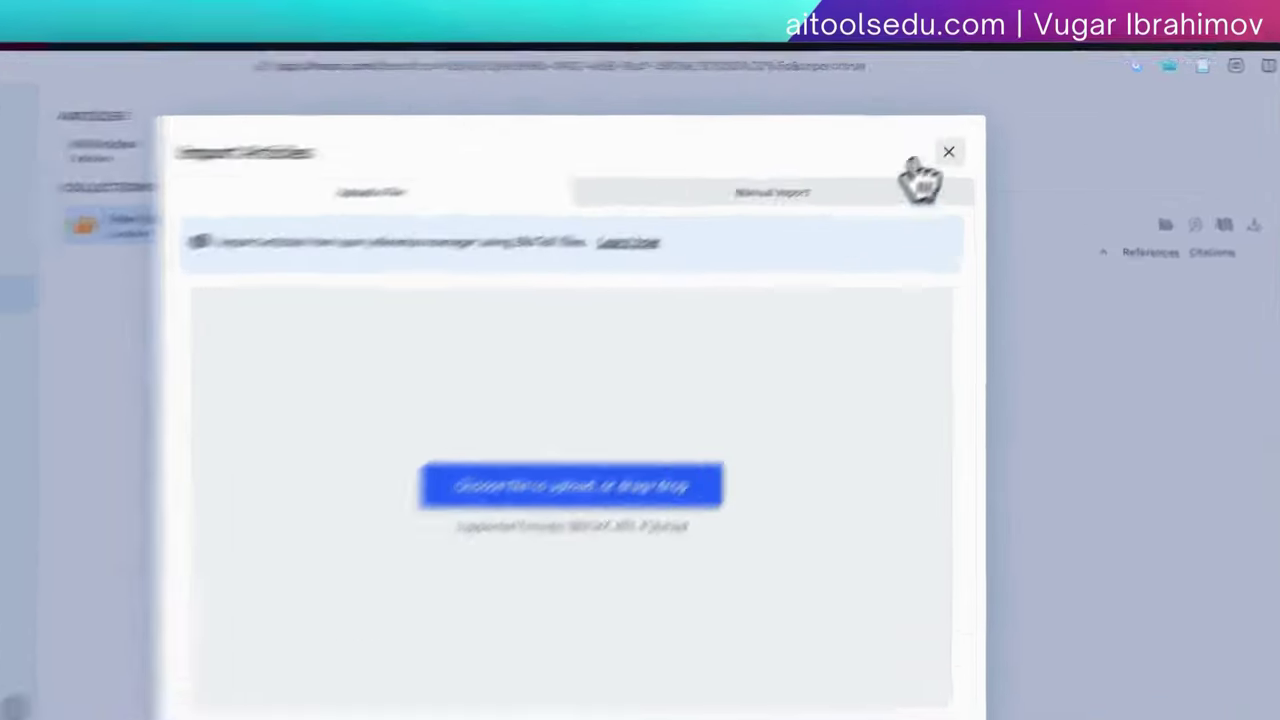
left_click(957, 137)
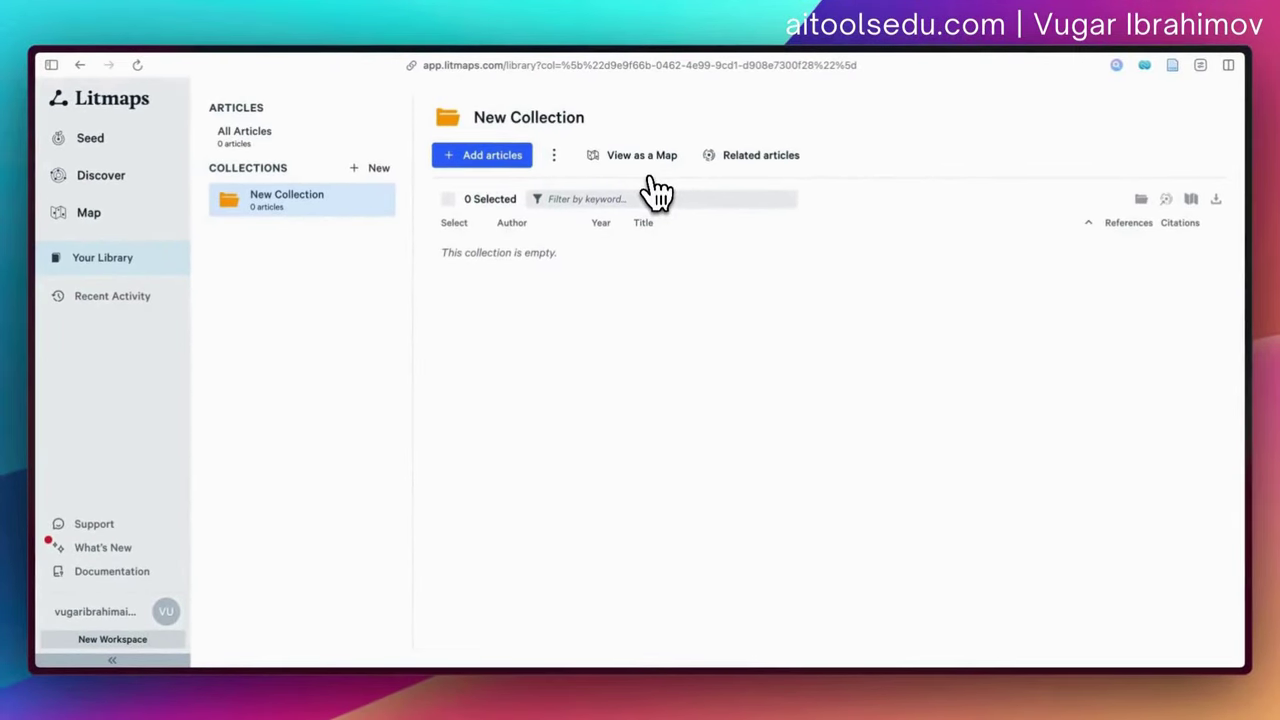
left_click(490, 155)
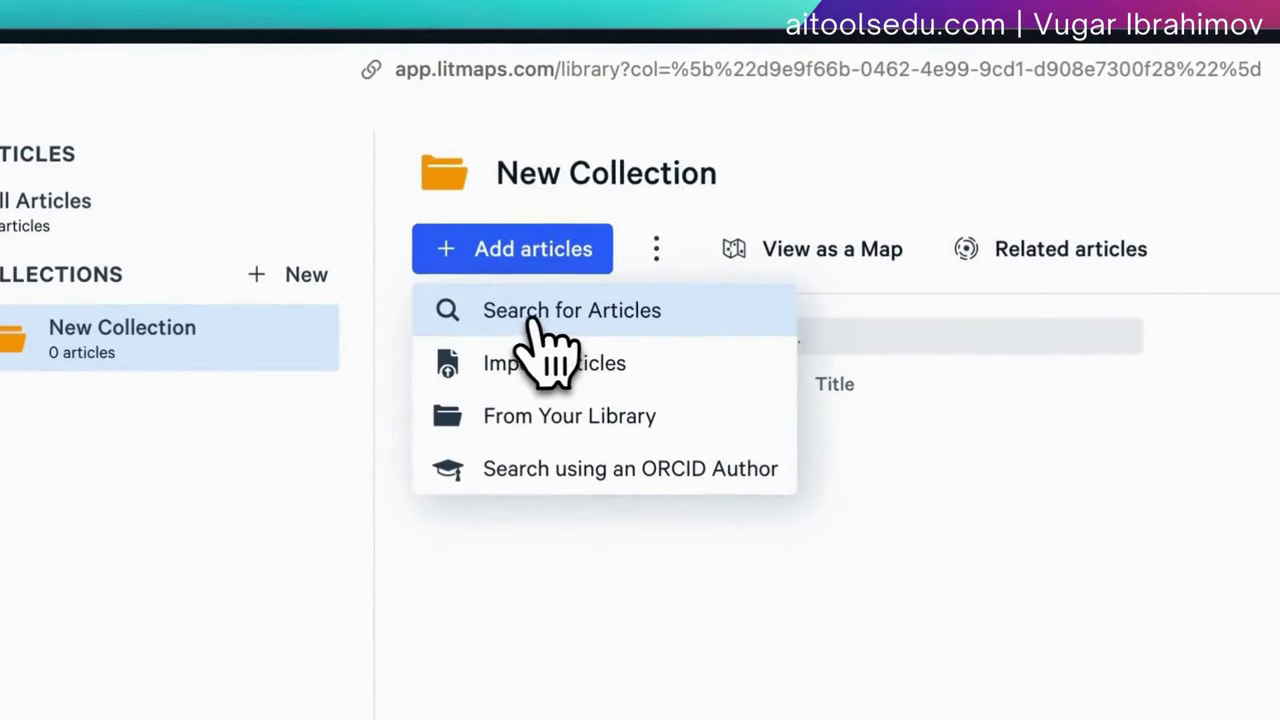
Step: Search 'impact of climate change on human mobility' and add all 20 results to New Collection
left_click(566, 312)
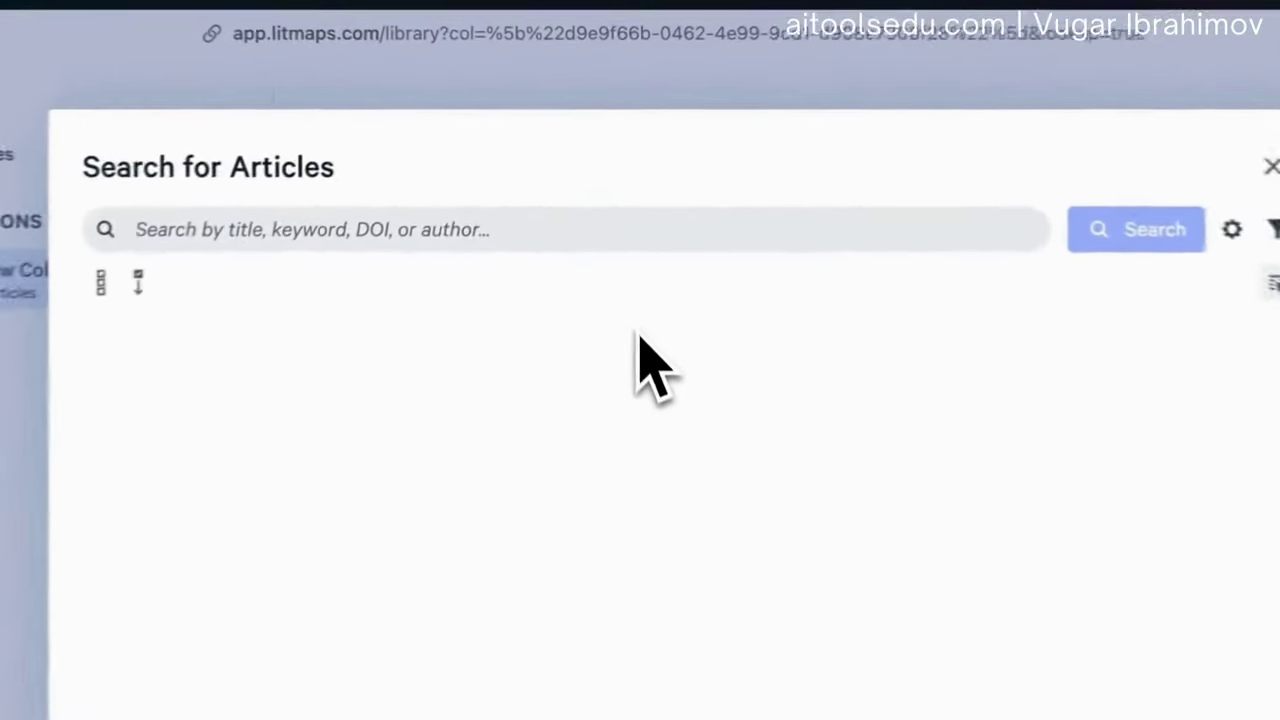
type("impact of climate change on human")
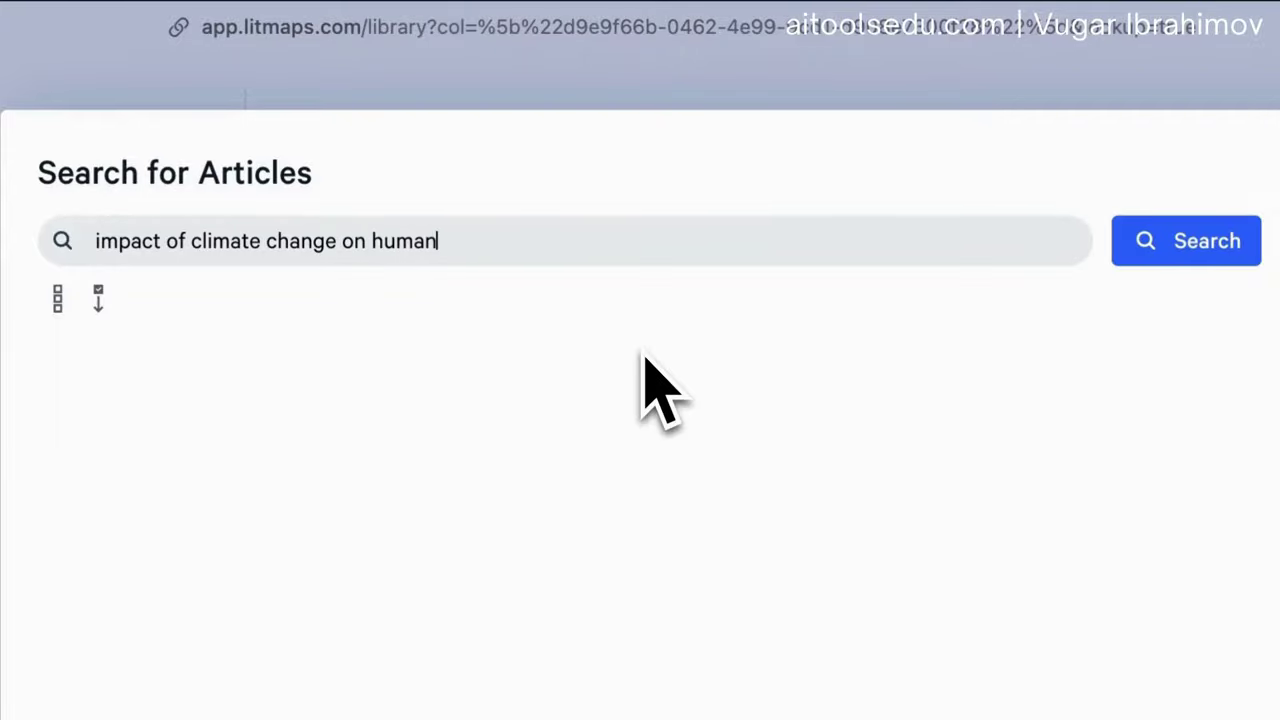
type("y")
key("Return")
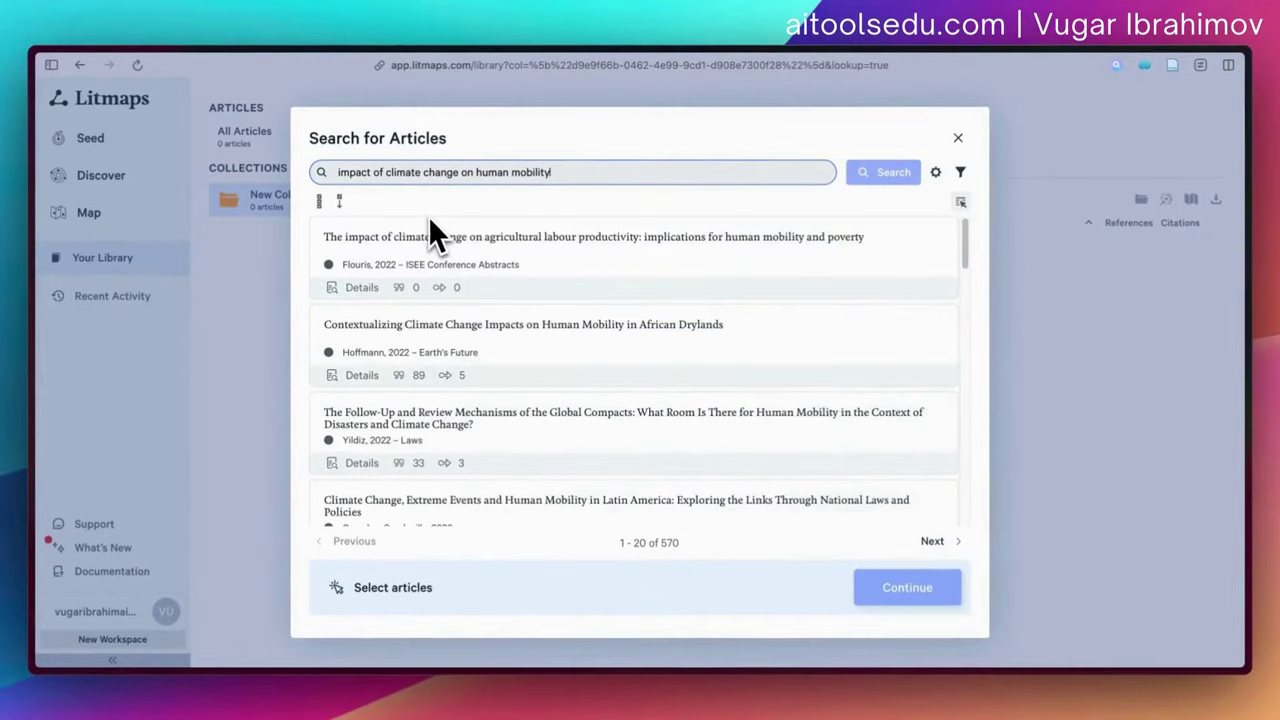
left_click(320, 203)
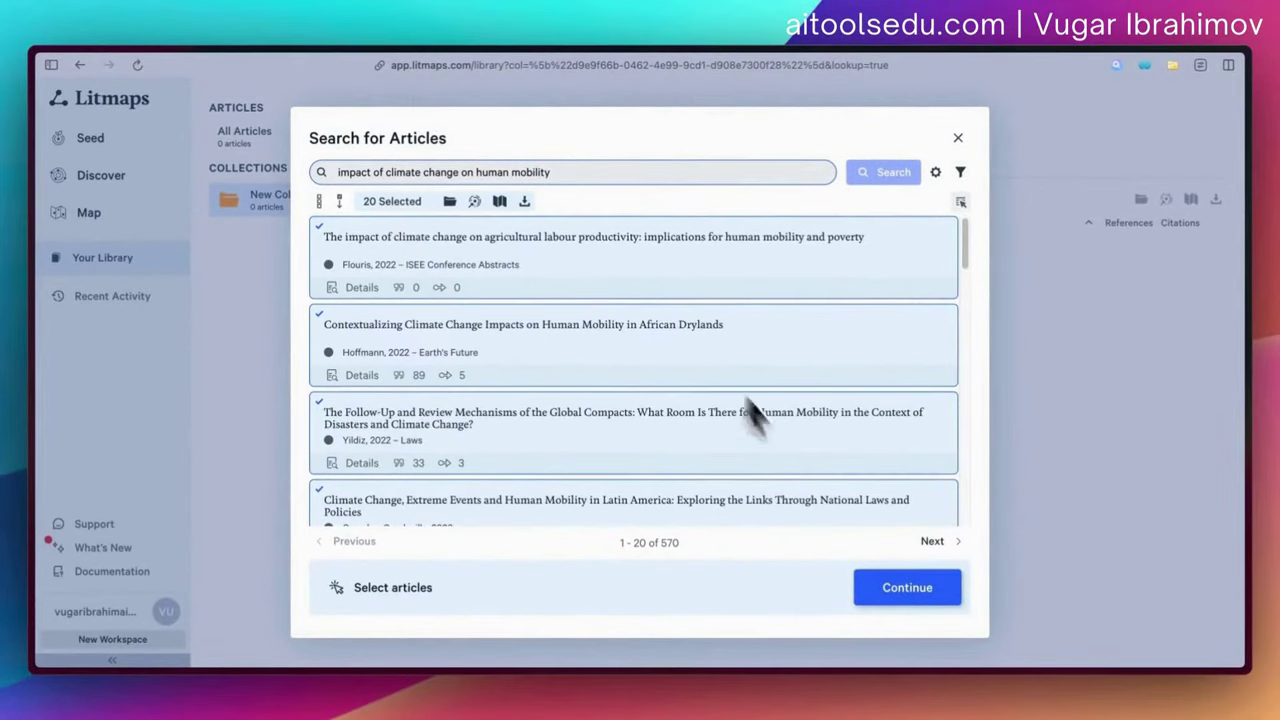
left_click(907, 587)
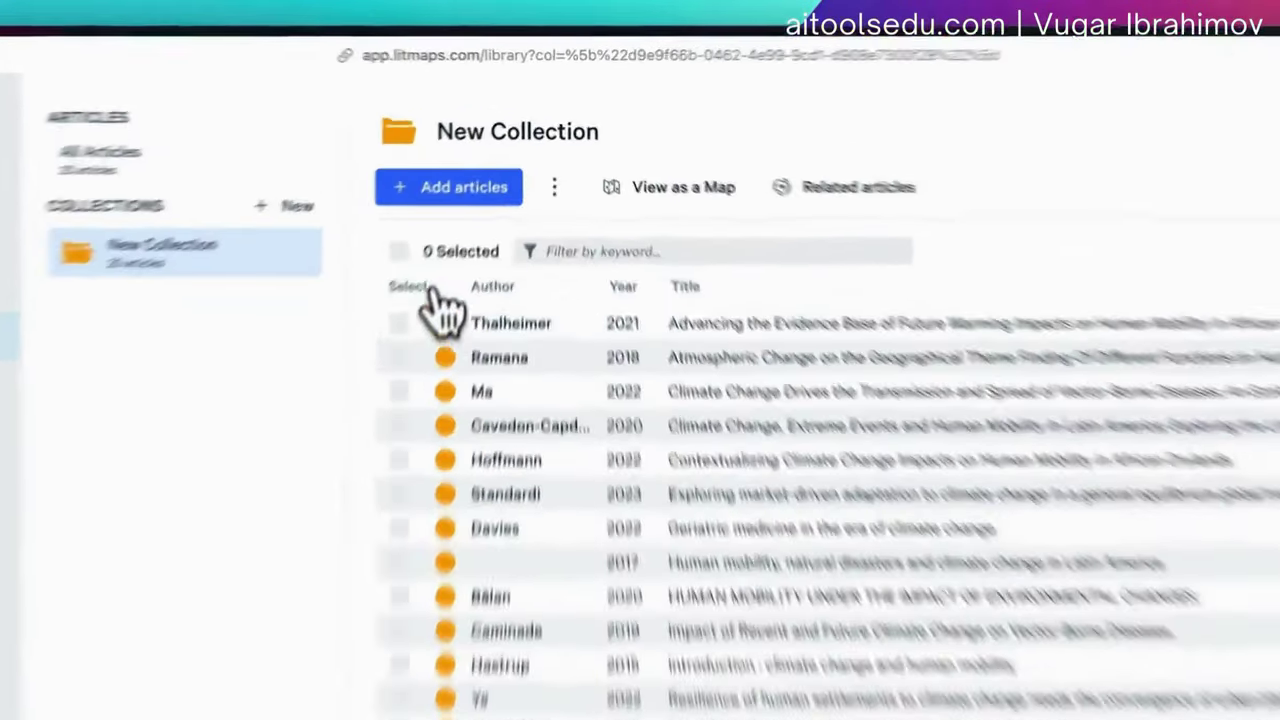
Step: Sort the collection by citations, most cited first, and open the Caminade 2019 article's details
left_click(455, 257)
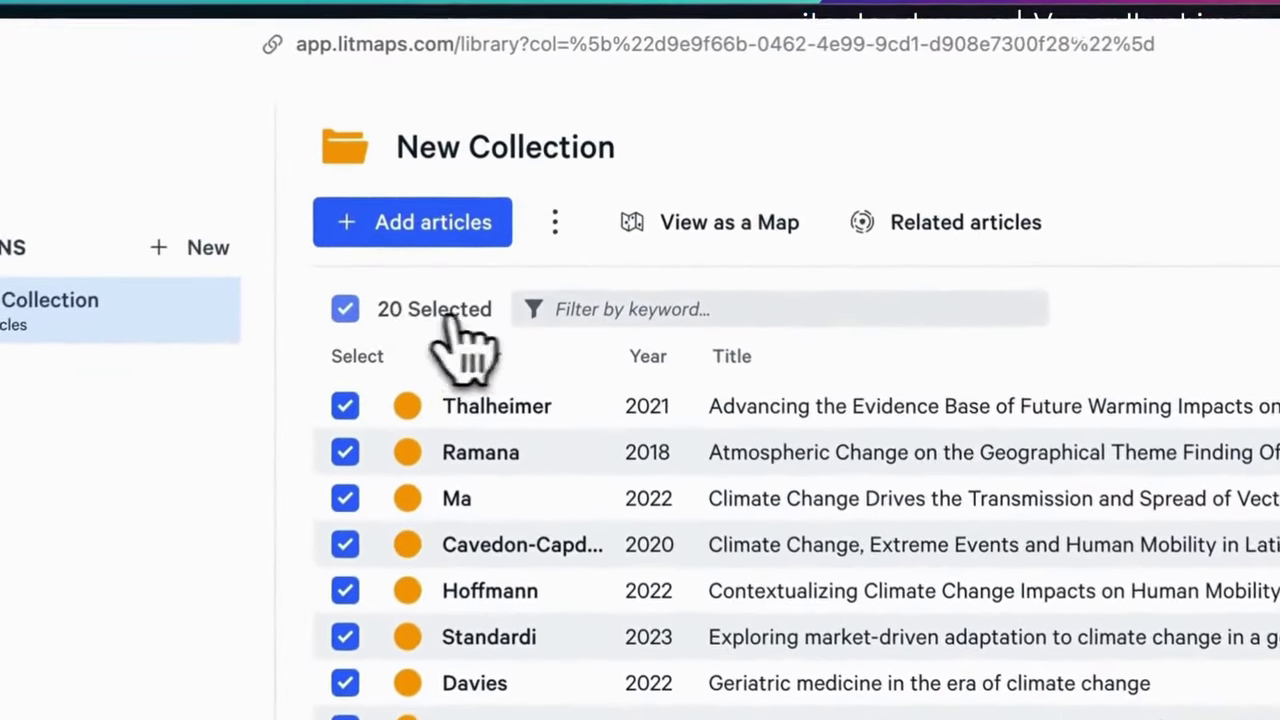
left_click(405, 251)
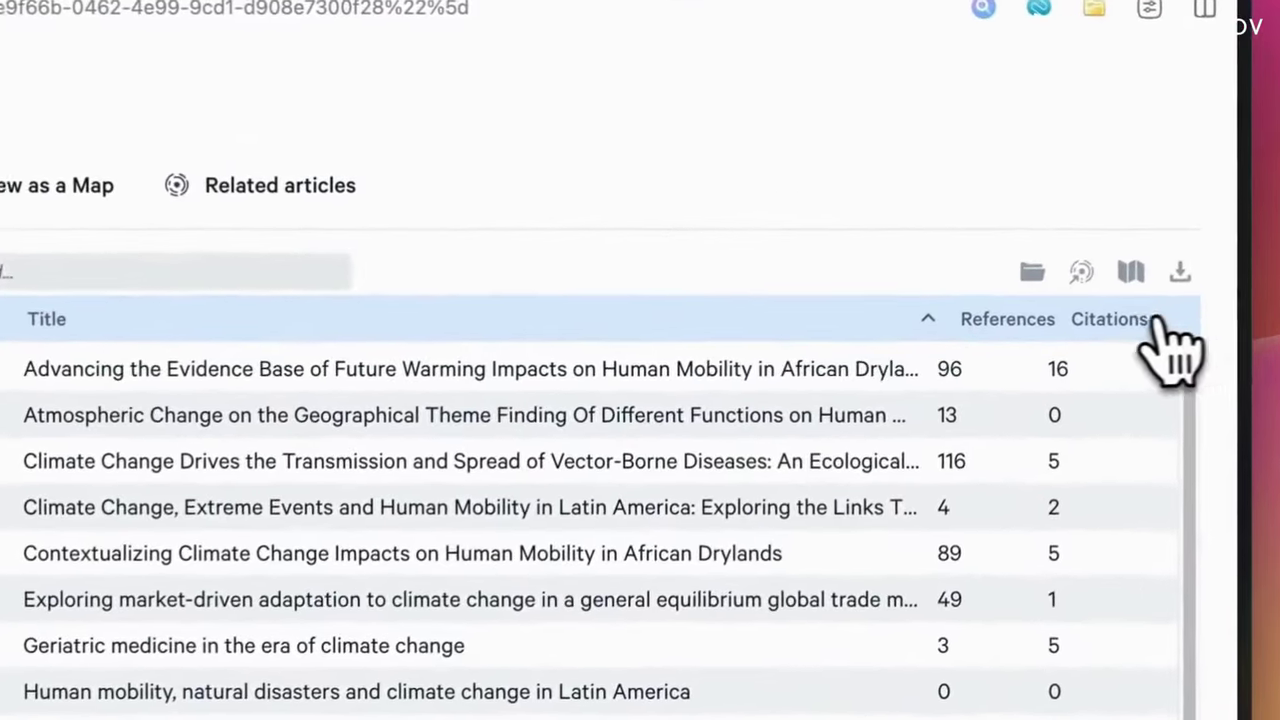
left_click(1188, 224)
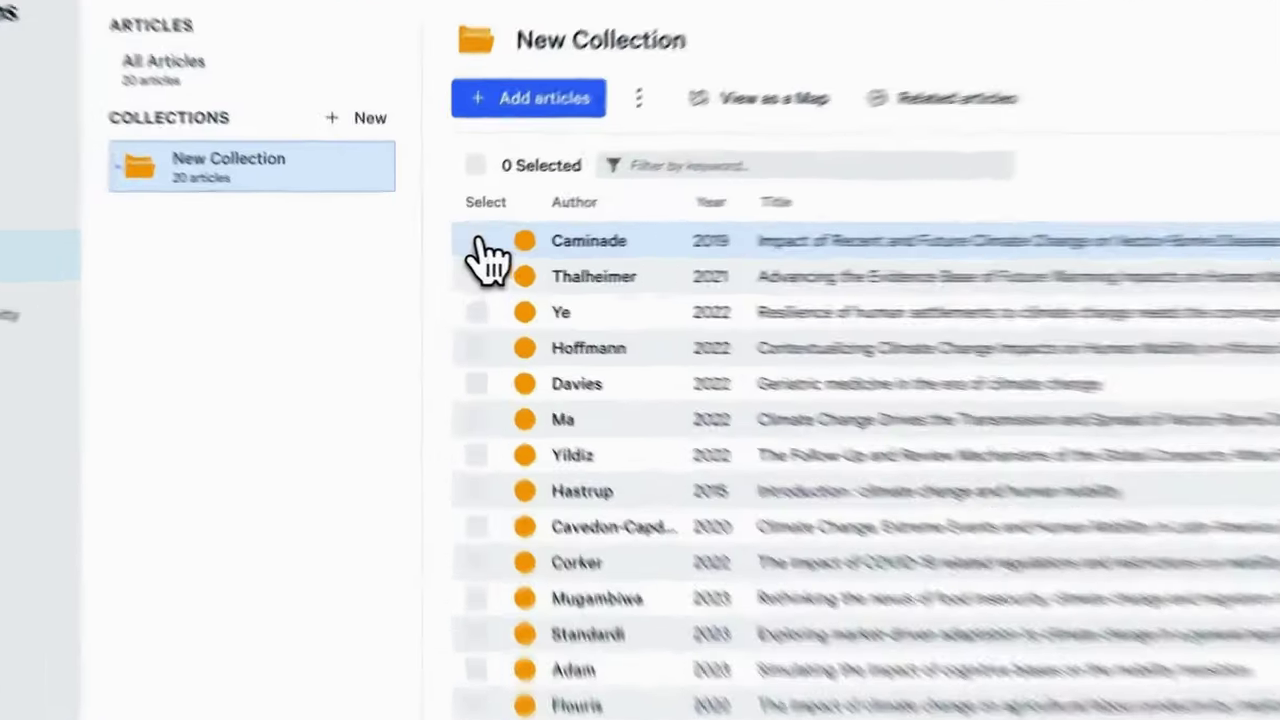
left_click(450, 250)
left_click(612, 252)
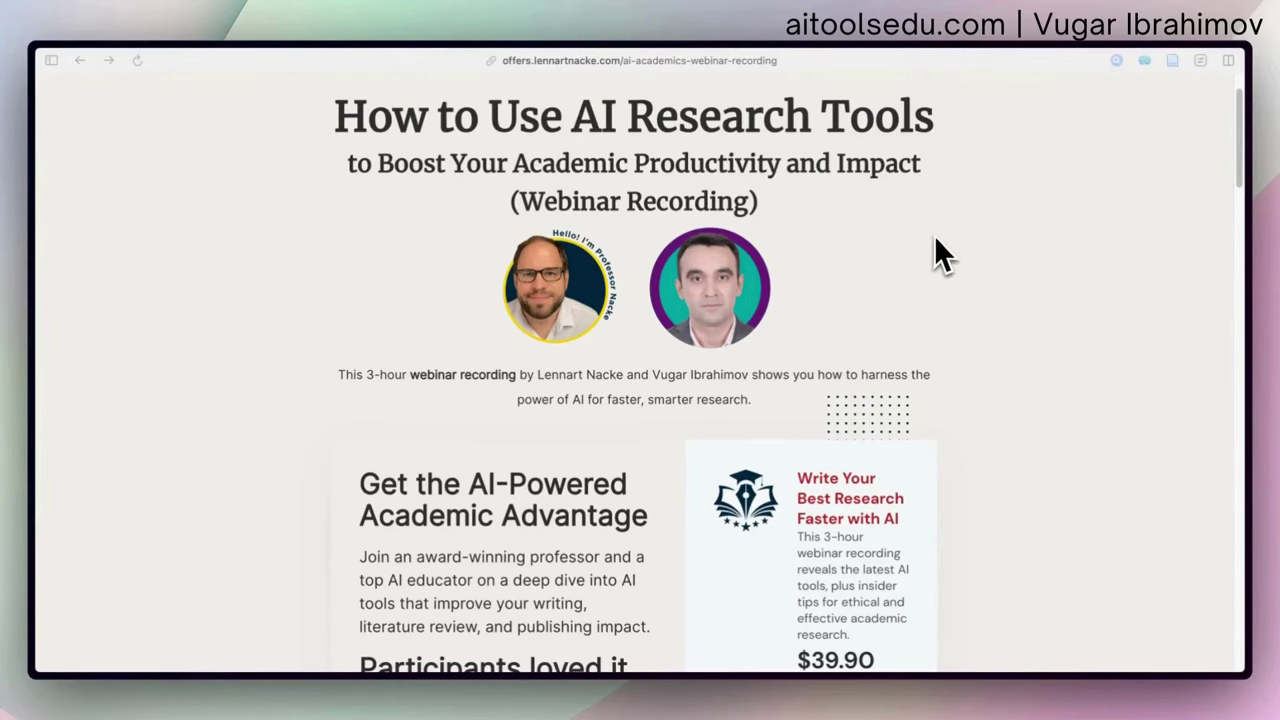
scroll(936, 237, "down", 1)
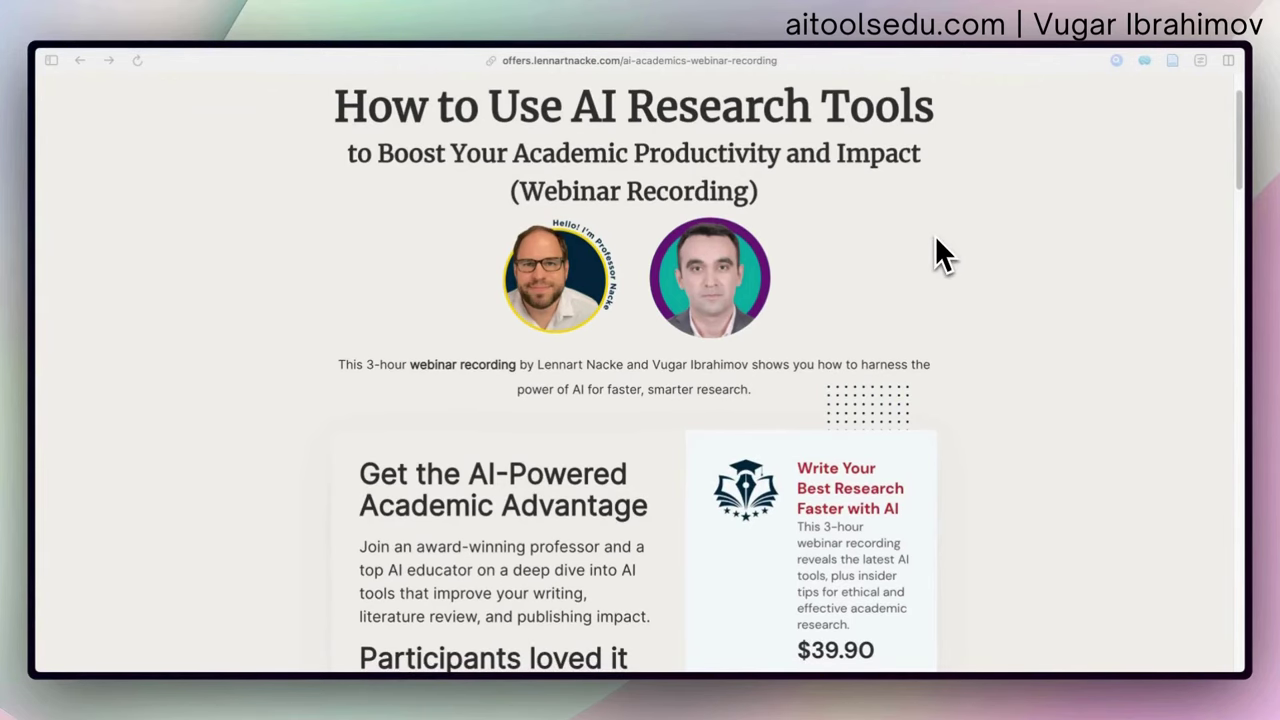
scroll(937, 251, "down", 10)
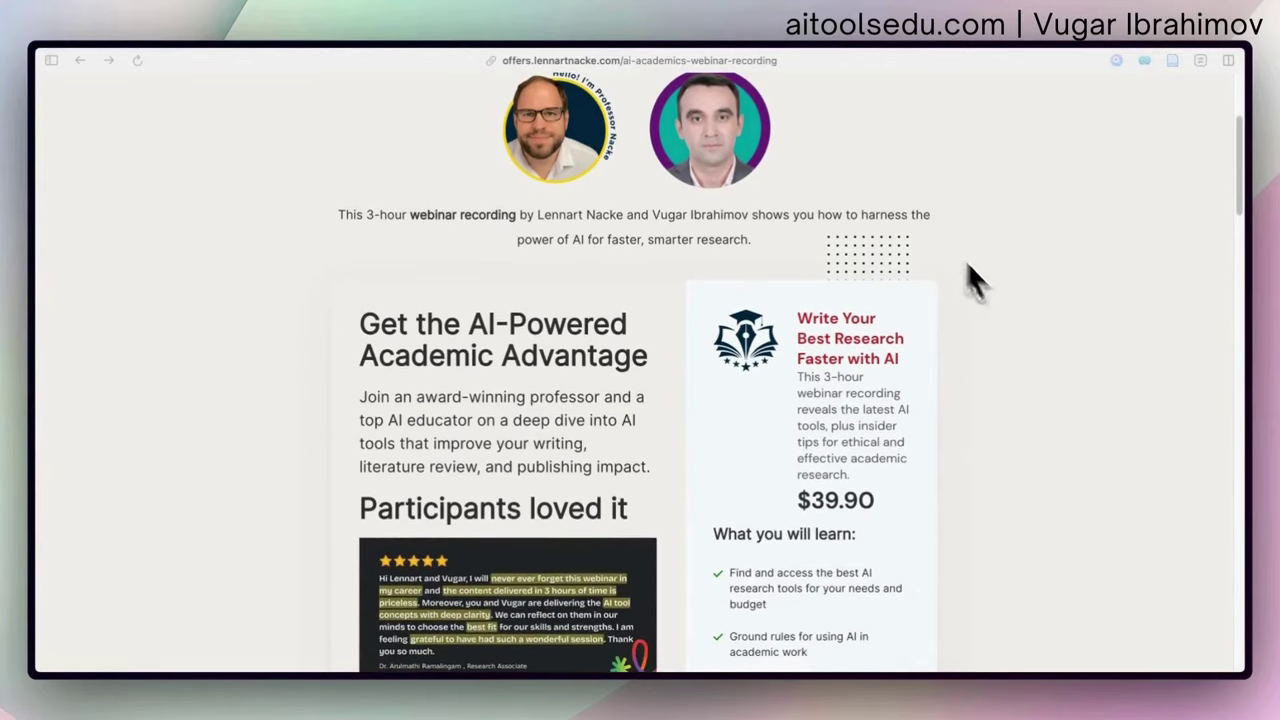
scroll(1022, 322, "down", 15)
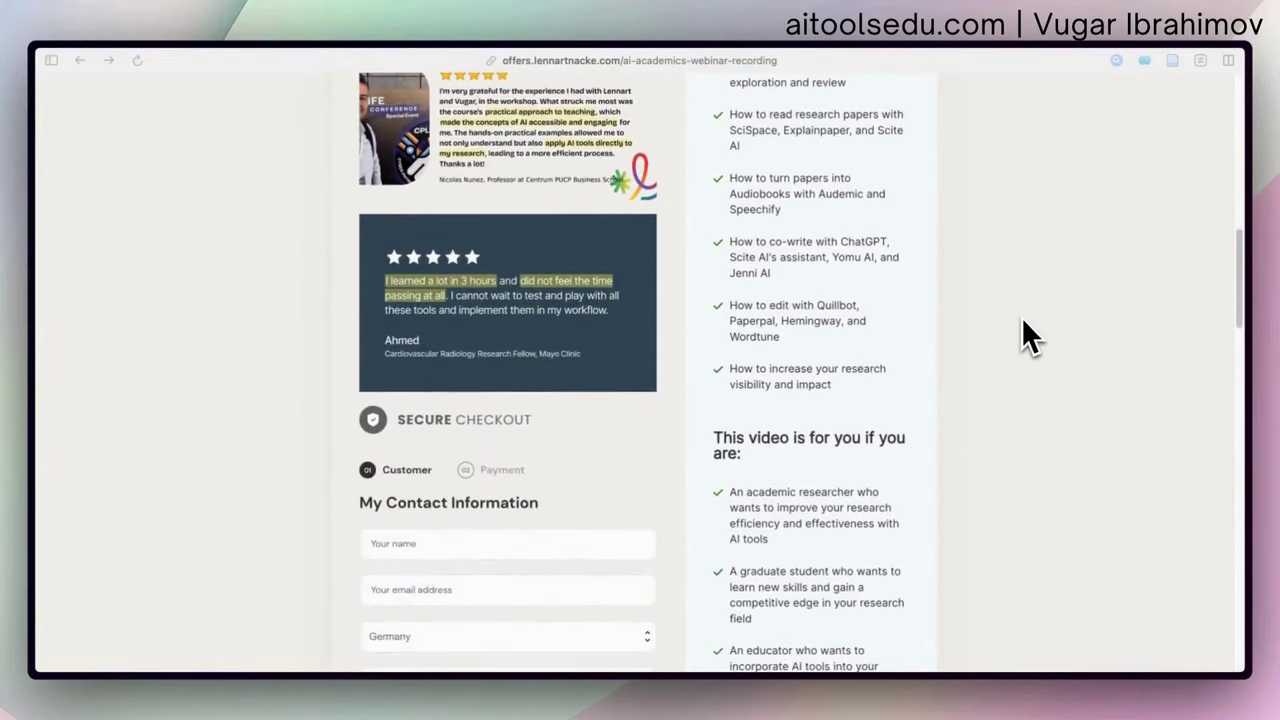
scroll(1030, 335, "down", 4)
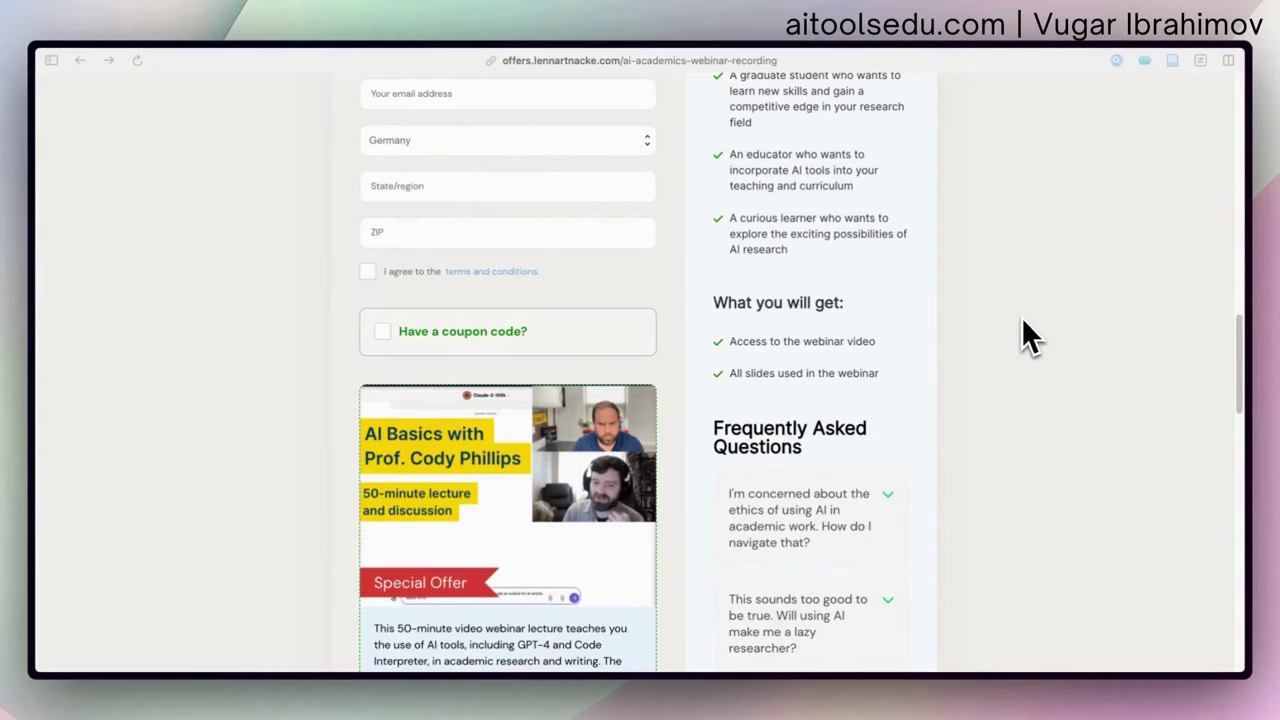
scroll(1030, 335, "down", 18)
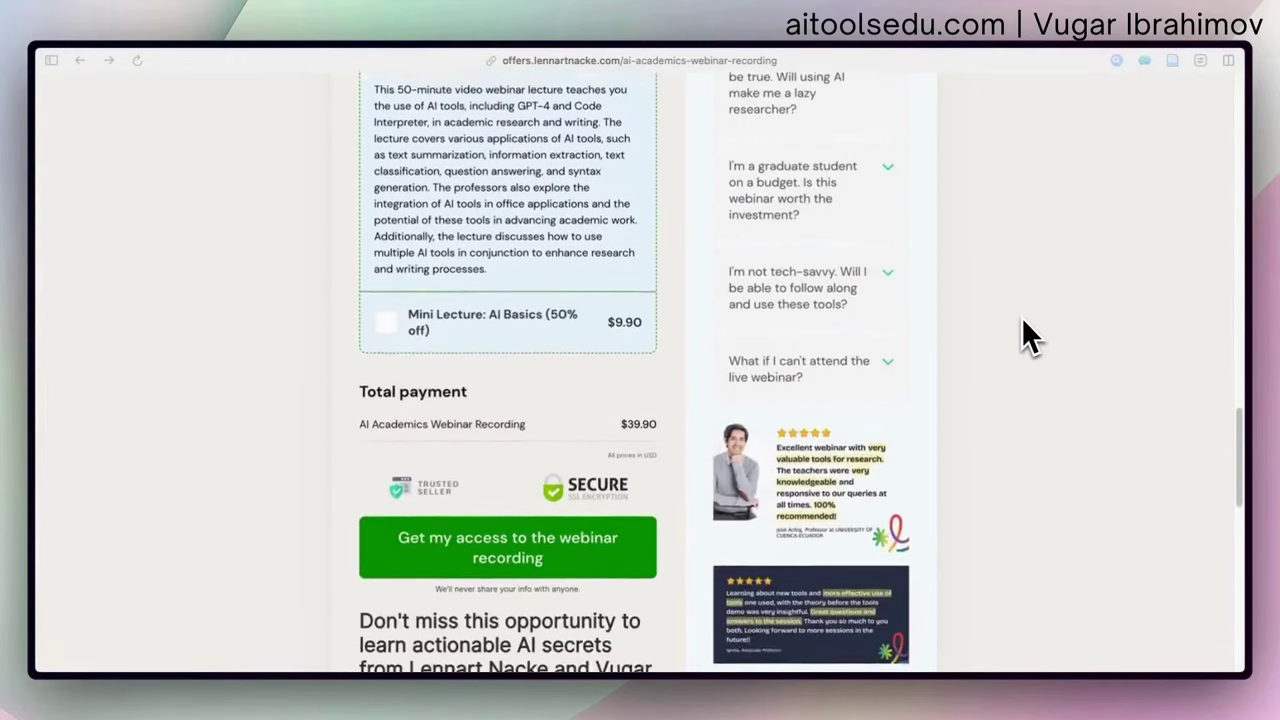
scroll(1024, 325, "down", 11)
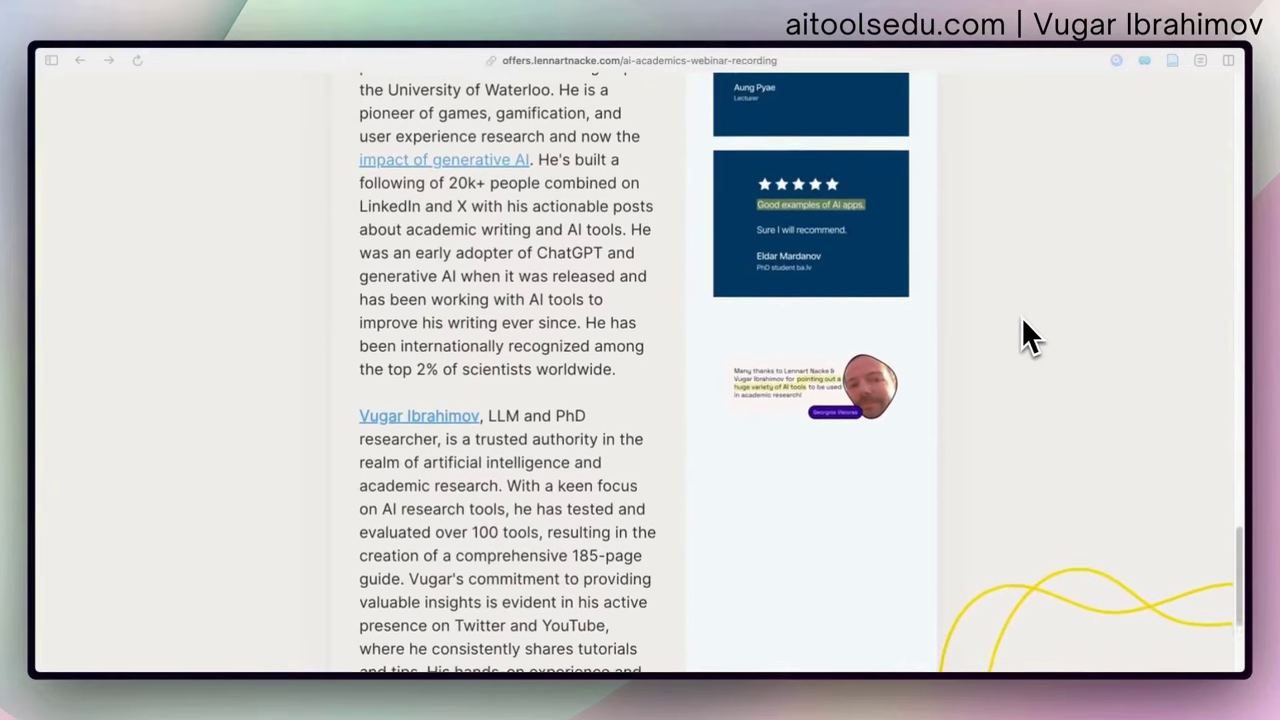
scroll(1021, 316, "down", 2)
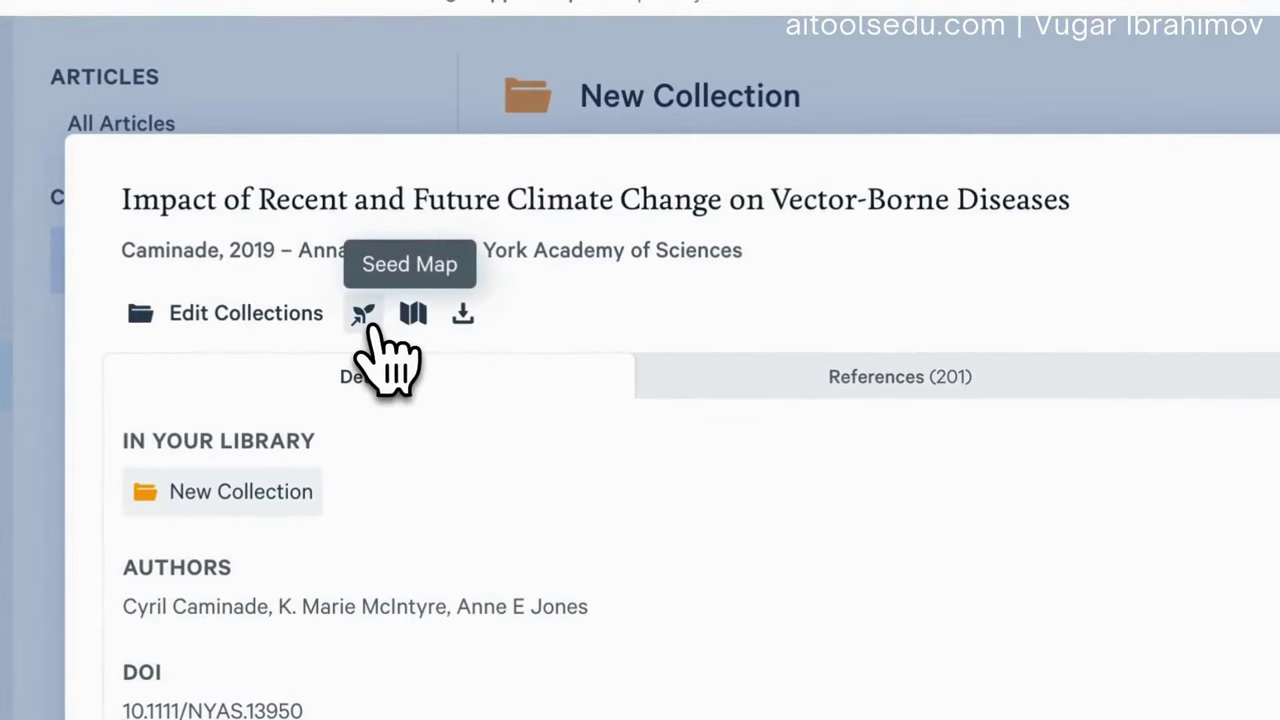
Step: Build a seed map from Caminade 2019, then view and close the McVicar 2022 article's details
left_click(366, 316)
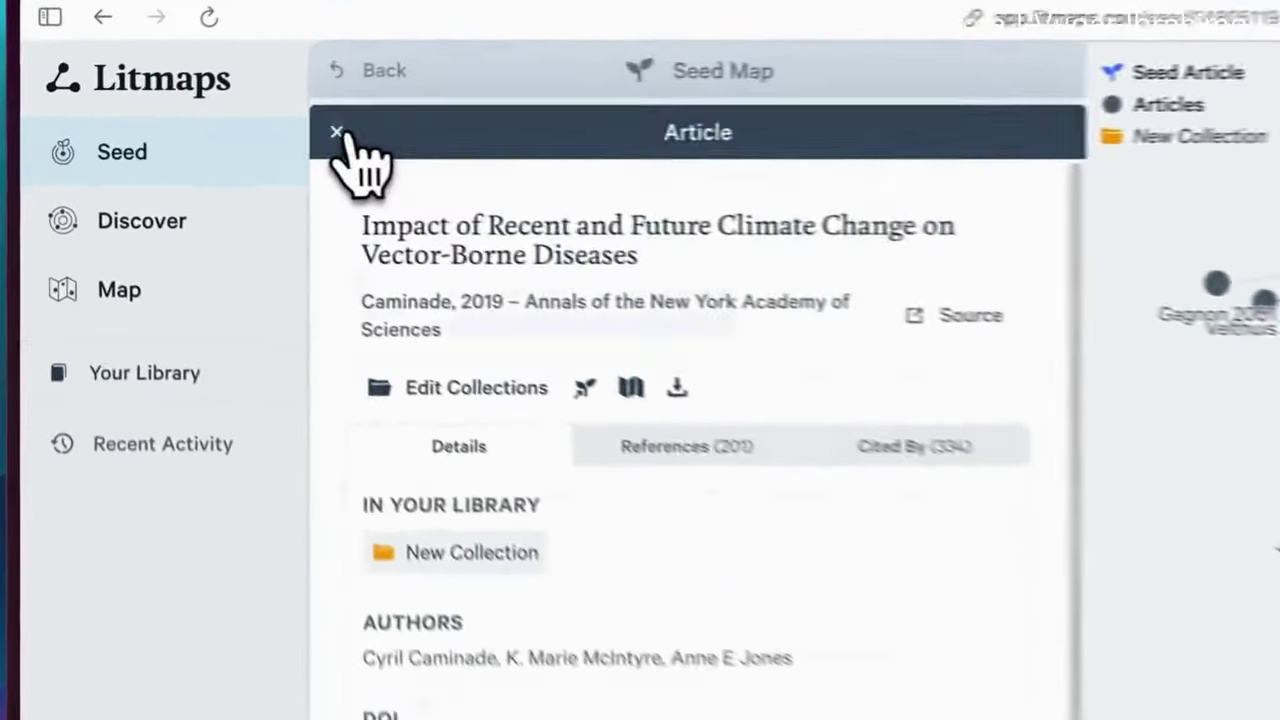
left_click(337, 133)
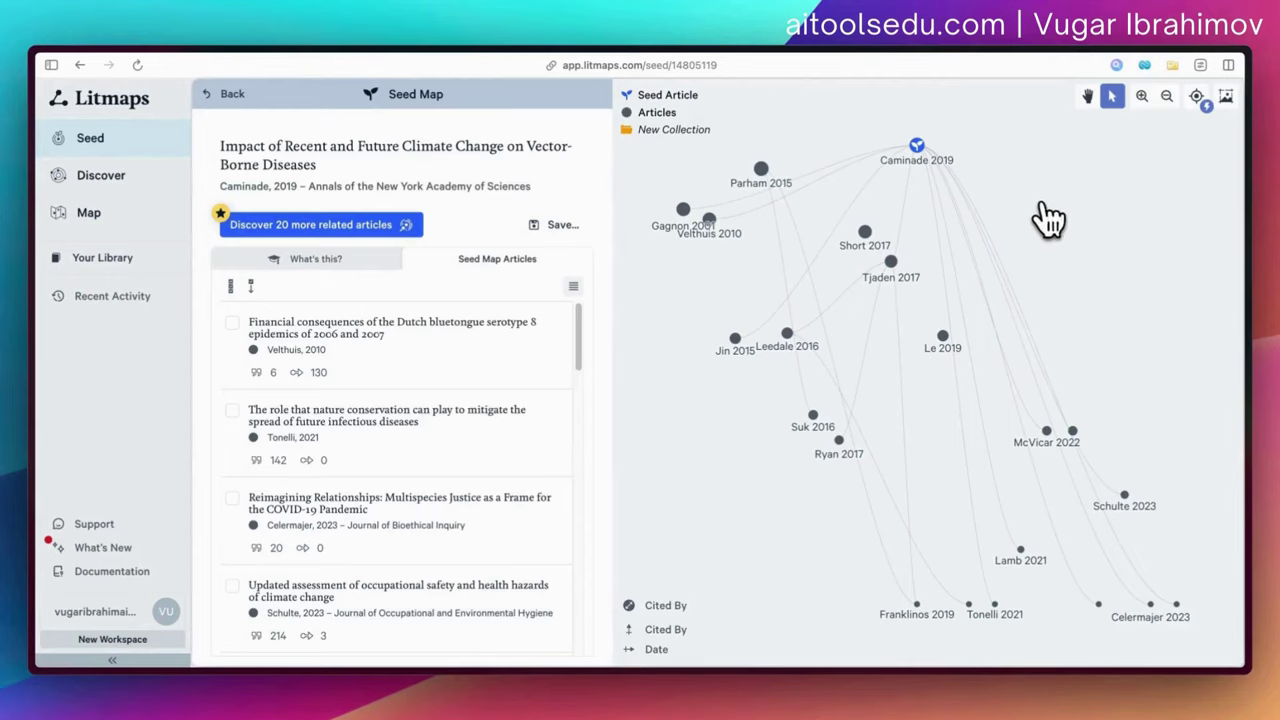
mouse_move(1048, 436)
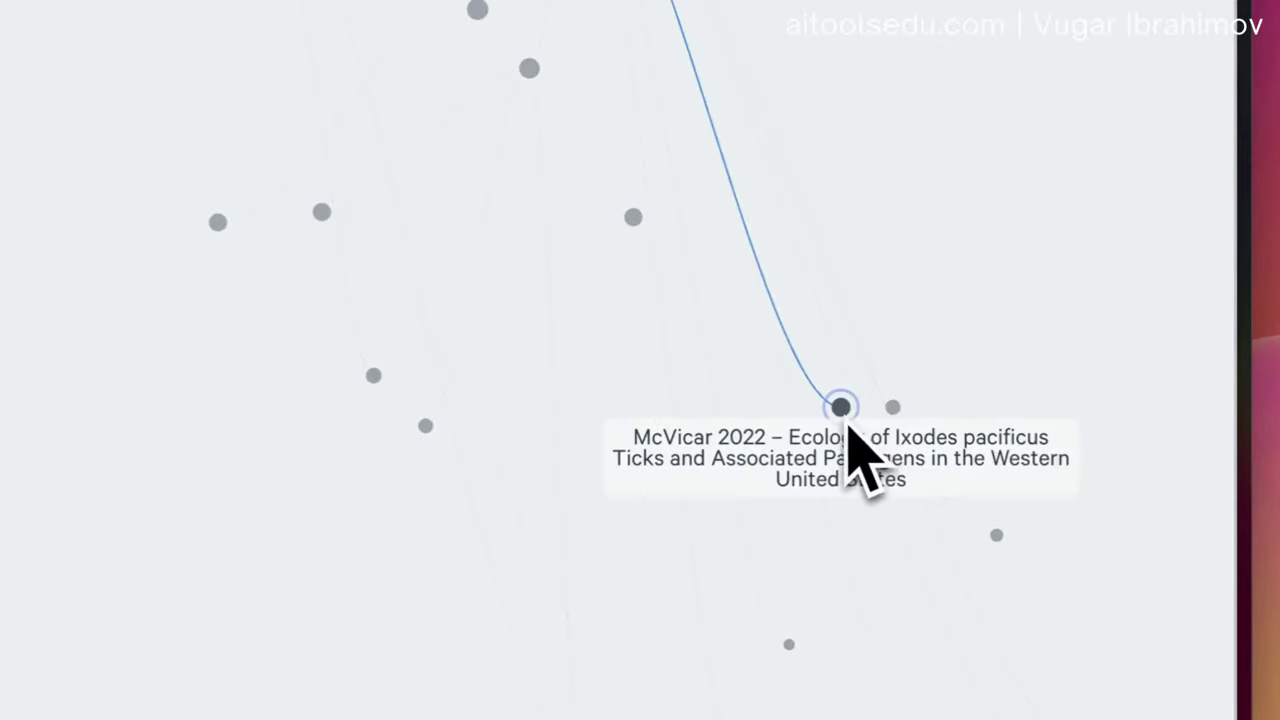
left_click(843, 407)
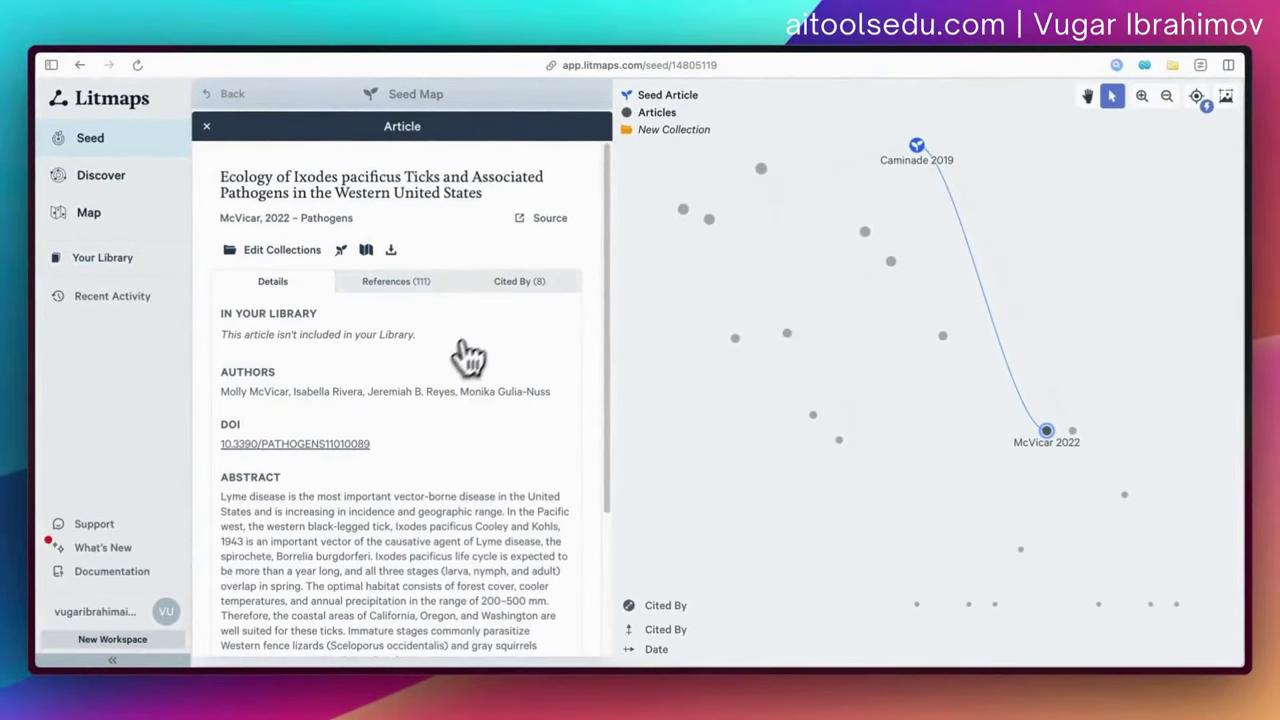
scroll(316, 466, "down", 3)
scroll(306, 391, "up", 3)
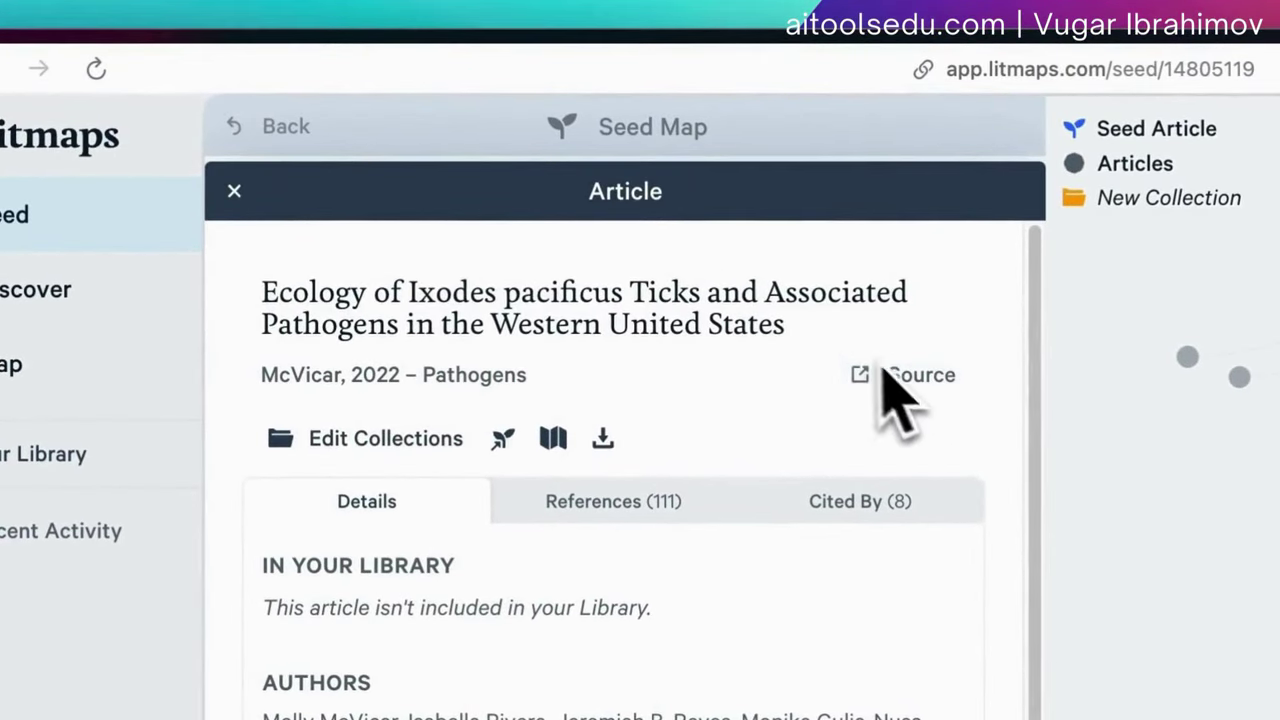
left_click(234, 191)
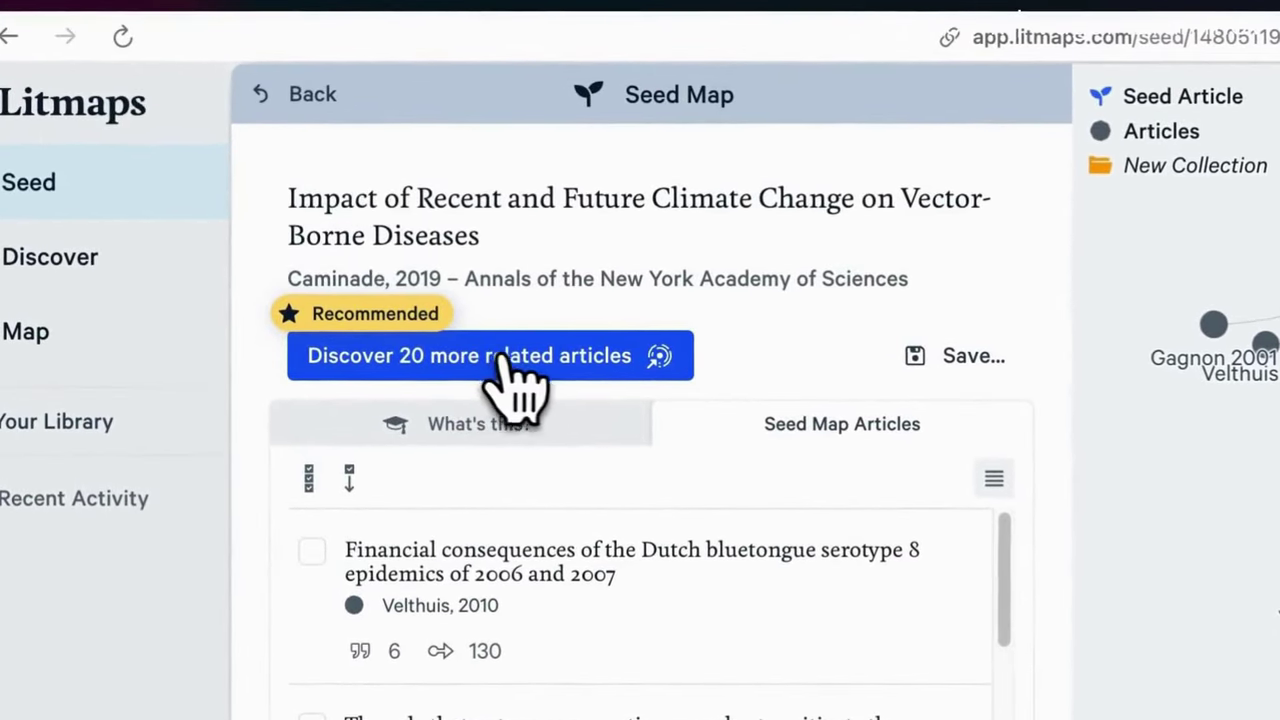
Step: Discover 20 more articles from the Caminade 2019 seed, add Equihua 2017 as an input, and finish
left_click(430, 271)
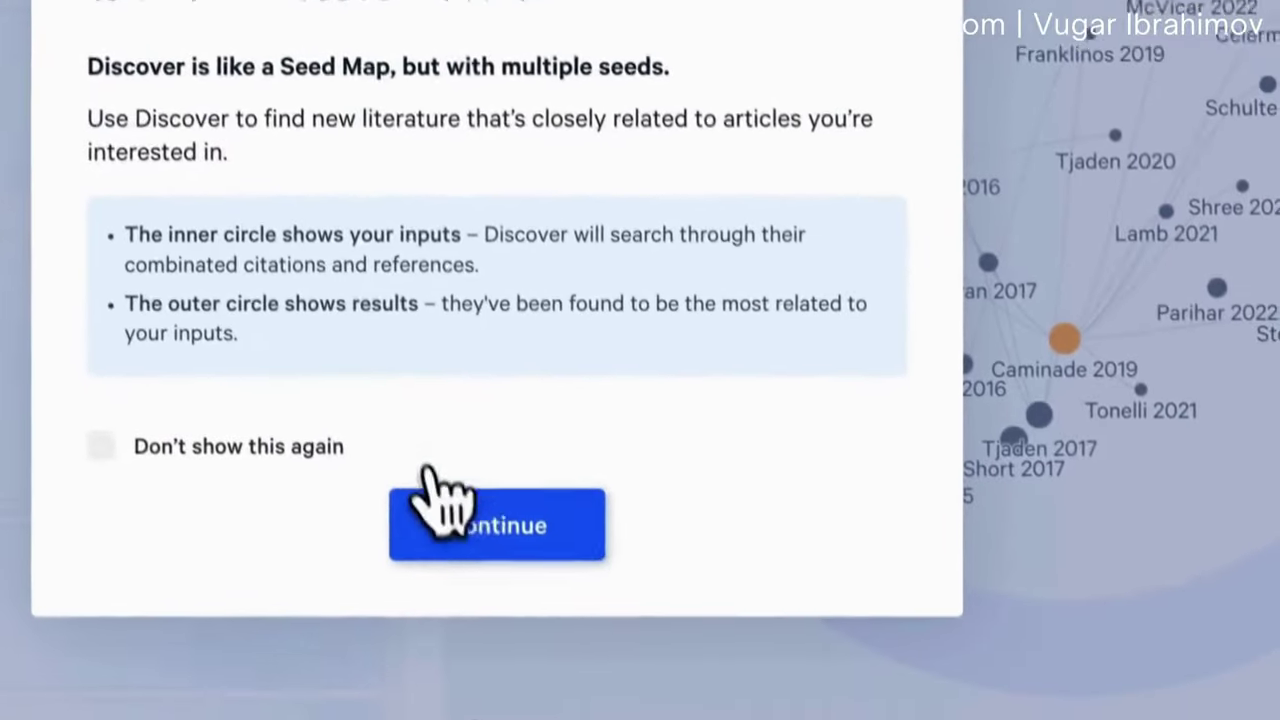
left_click(548, 530)
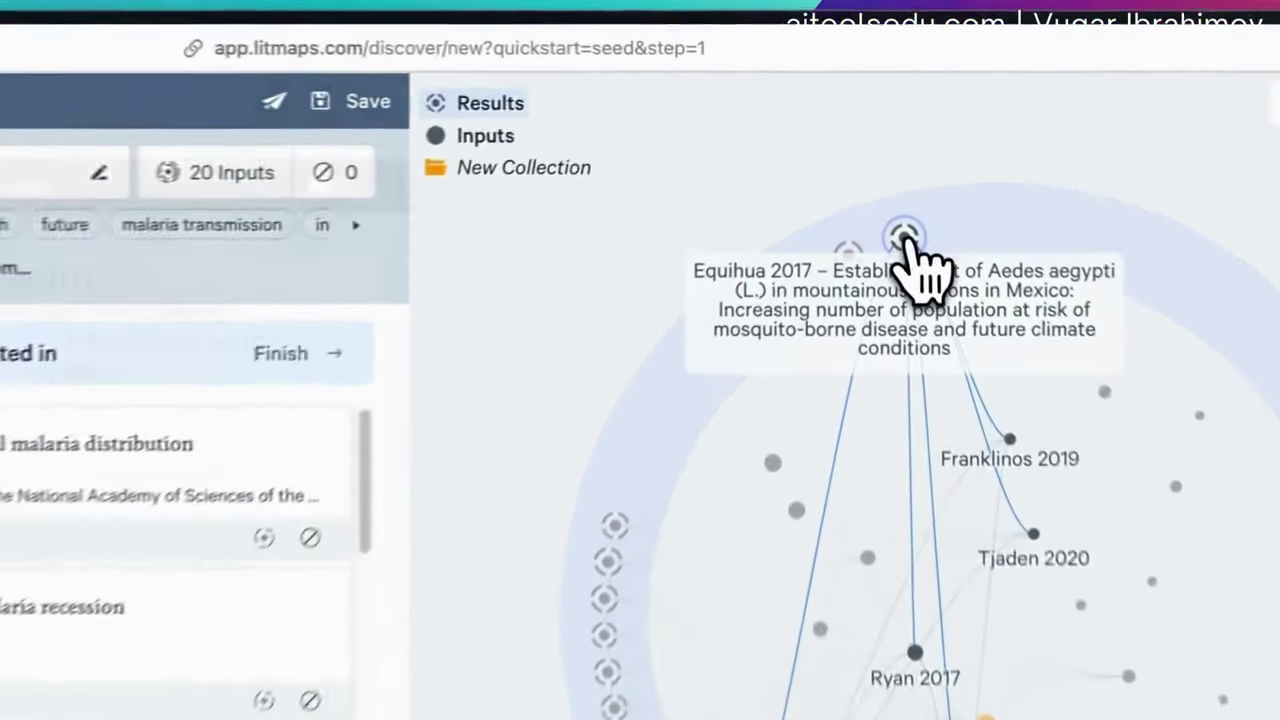
left_click(879, 168)
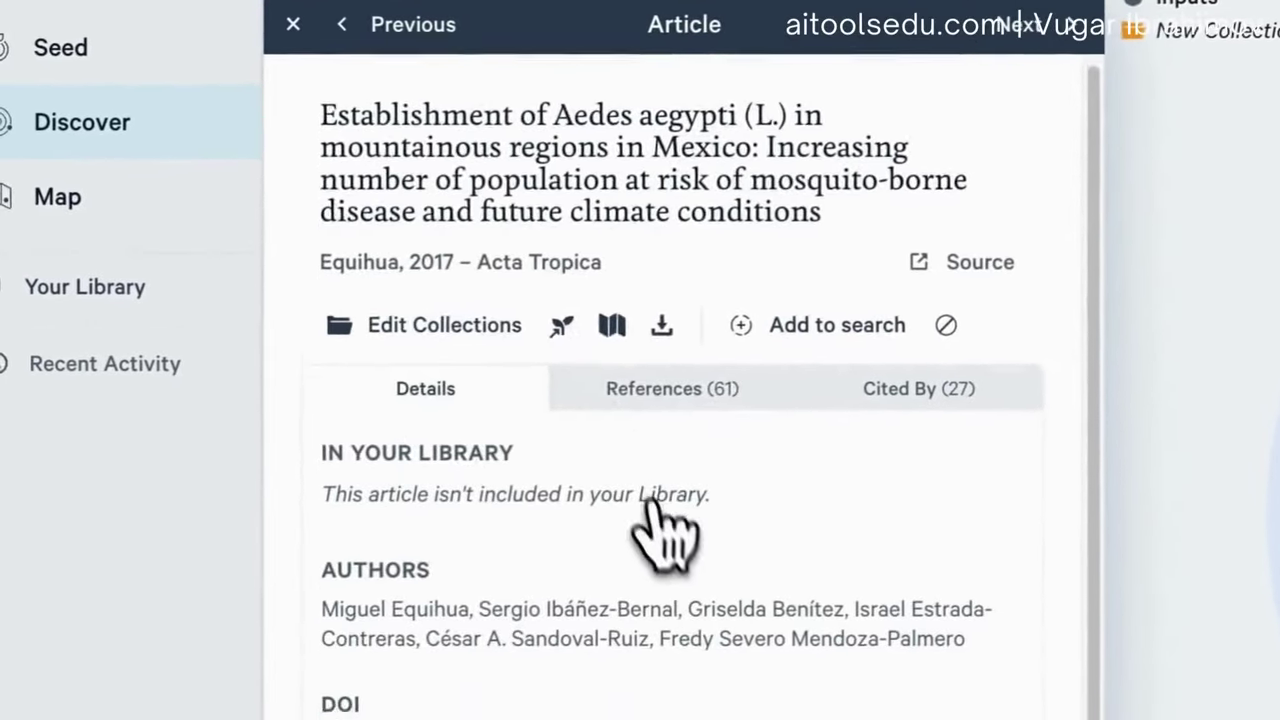
scroll(520, 535, "down", 3)
scroll(500, 540, "up", 3)
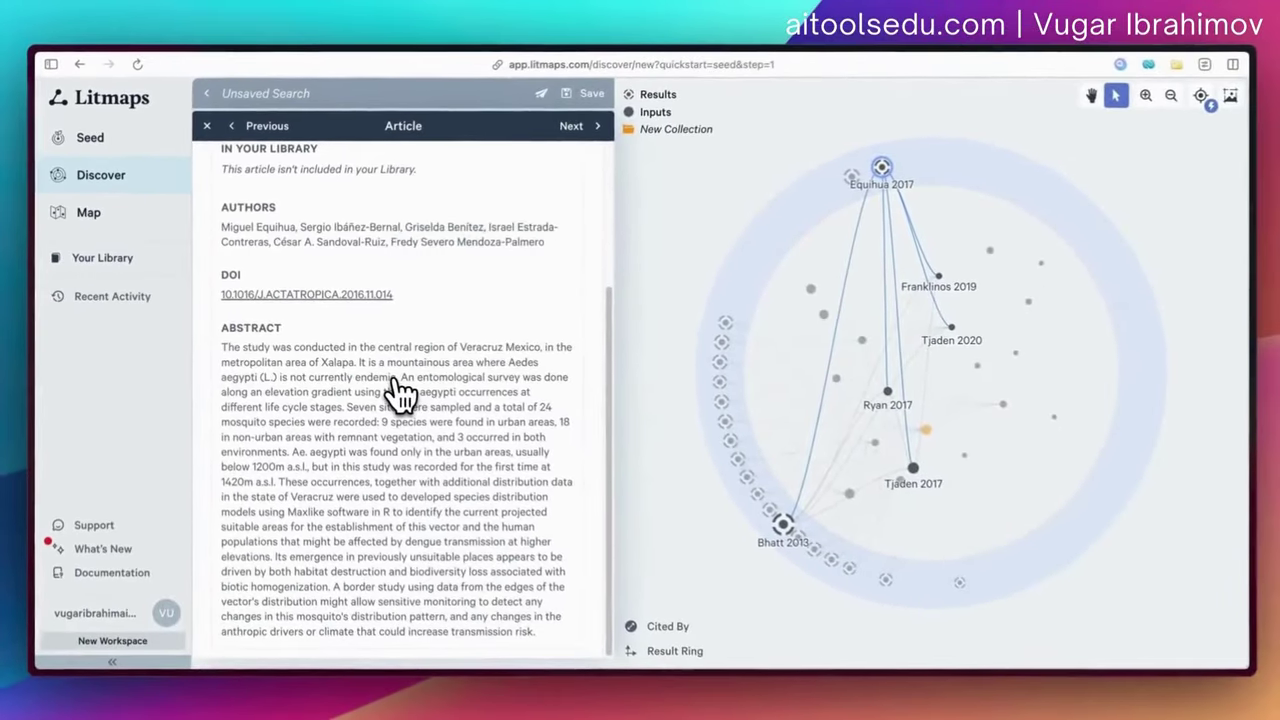
scroll(449, 409, "down", 3)
scroll(452, 408, "up", 3)
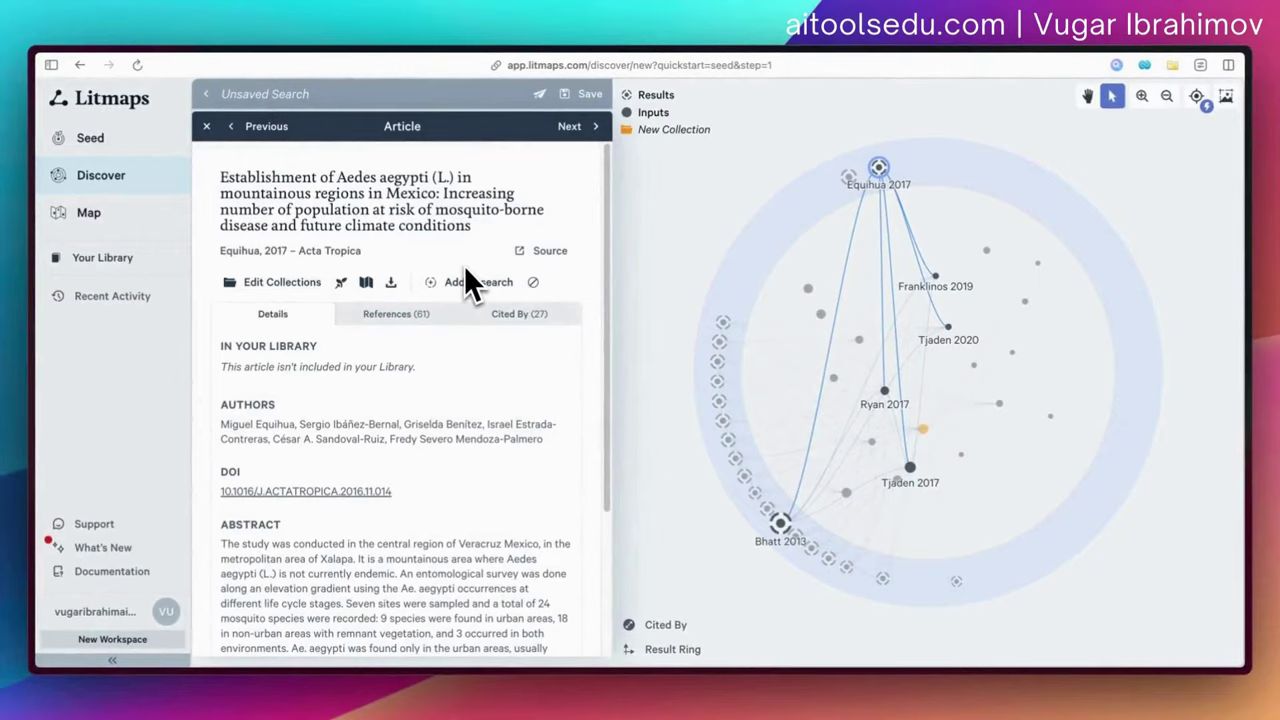
left_click(468, 285)
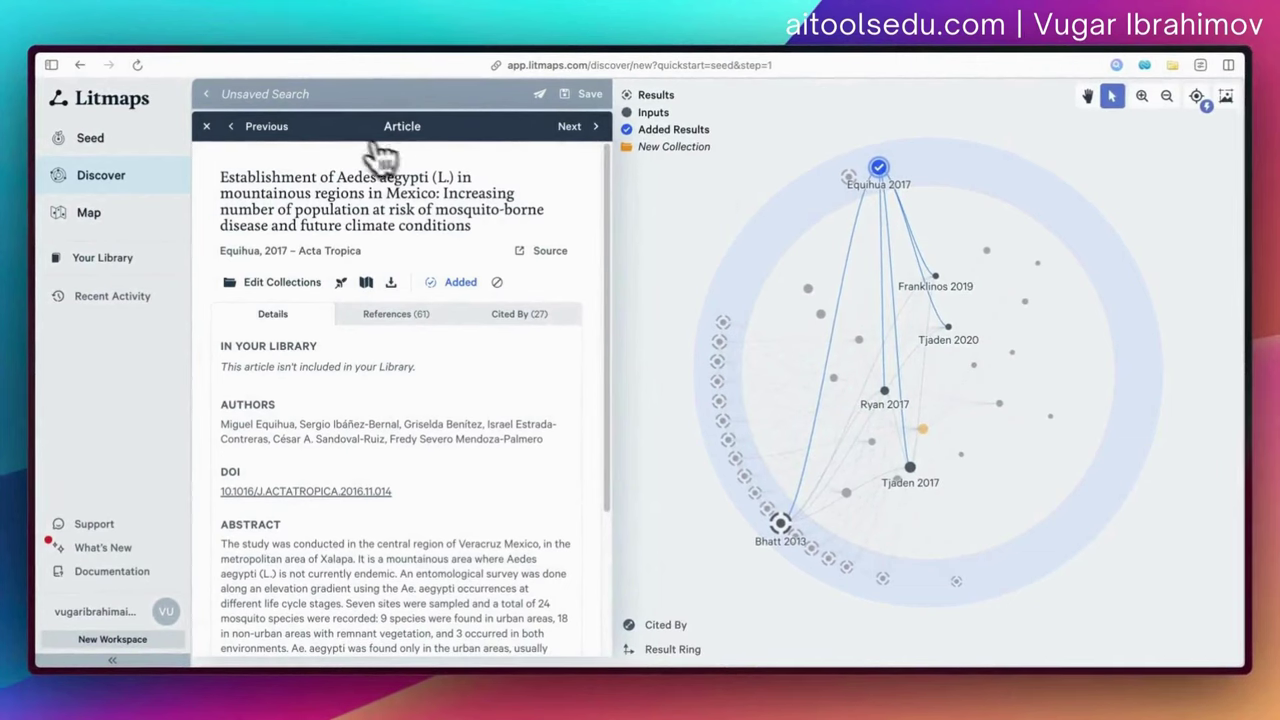
left_click(207, 126)
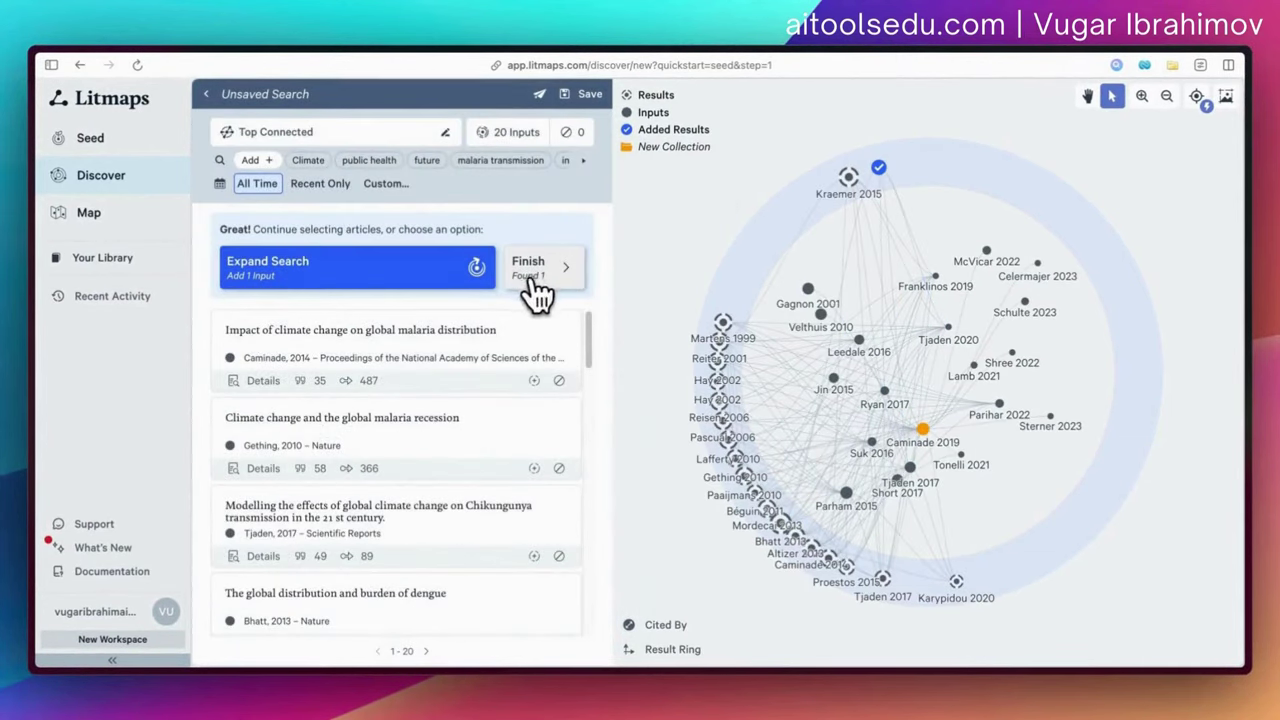
left_click(556, 255)
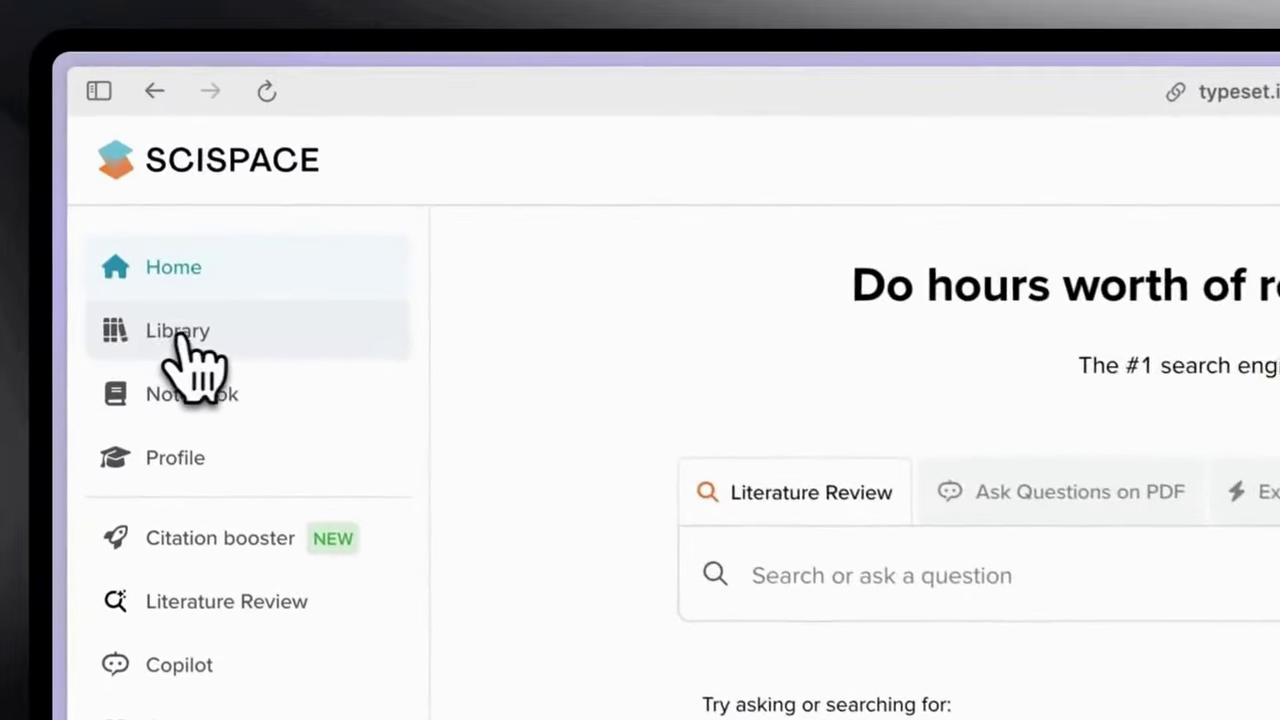
Step: Search 'How does climate change impact biodiversity?', highlight the insight summary, then list the library's folders
left_click(130, 317)
left_click(190, 296)
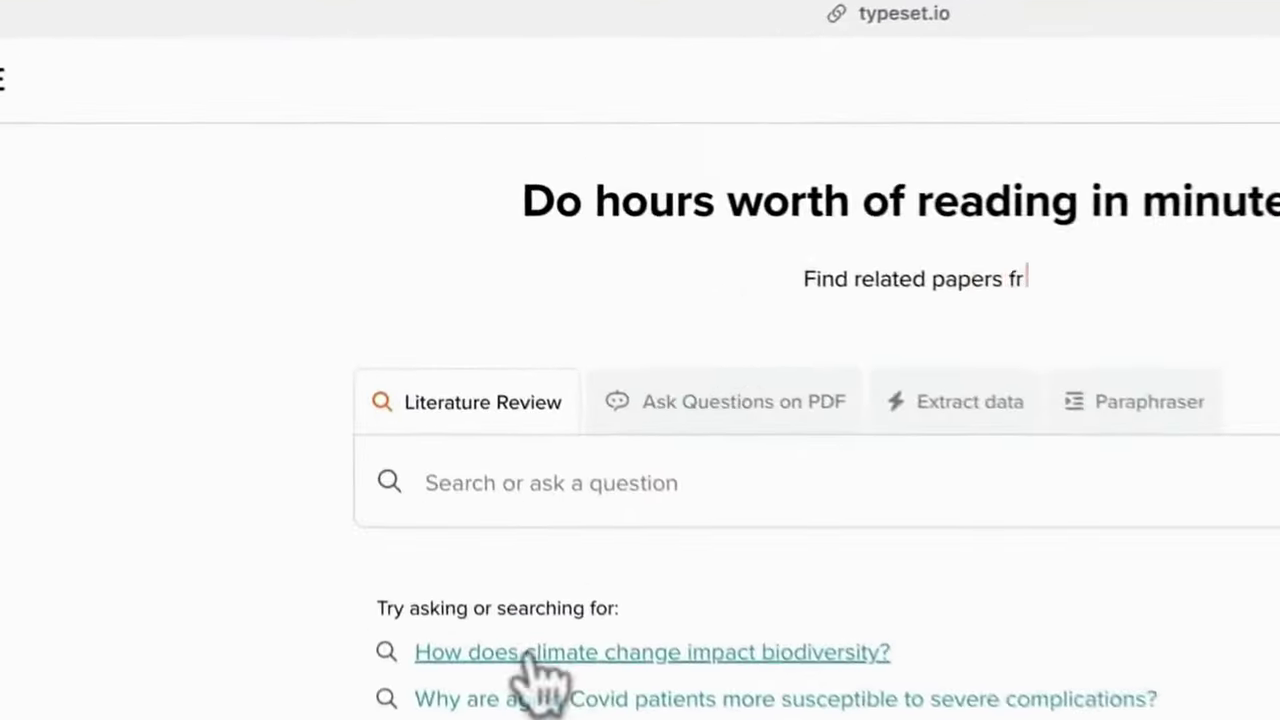
left_click(448, 391)
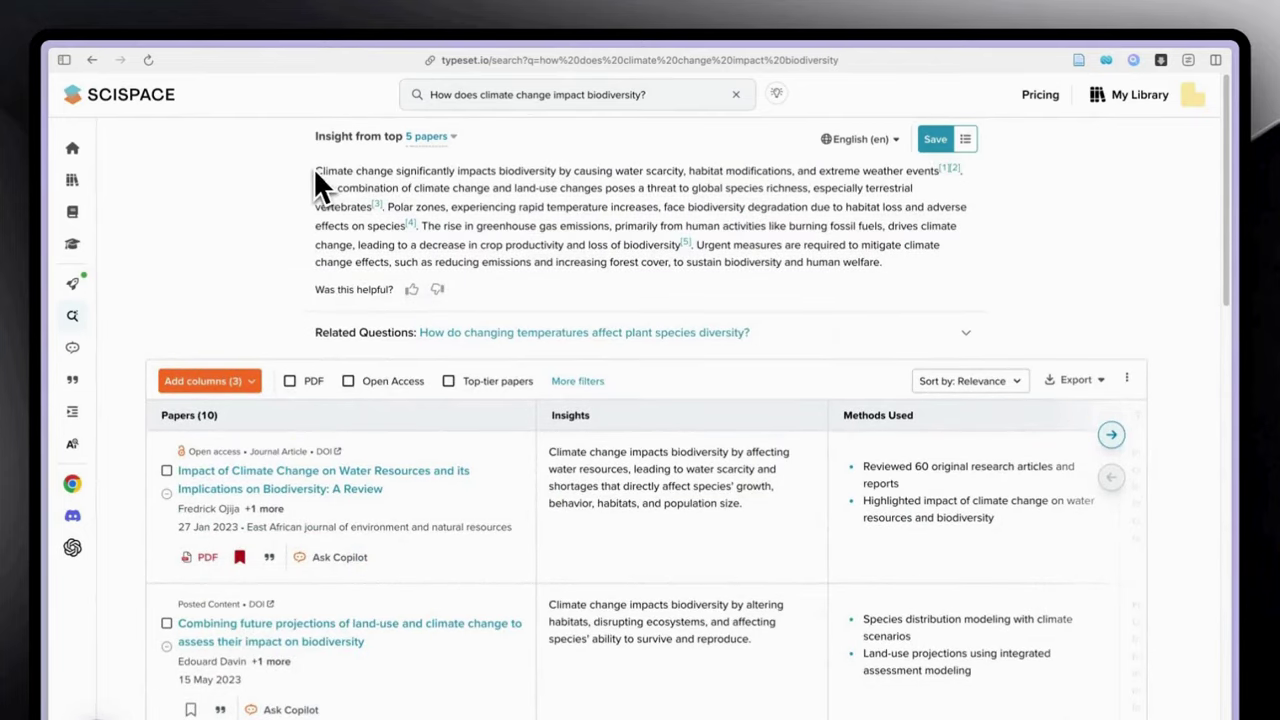
left_click_drag(313, 168, 468, 192)
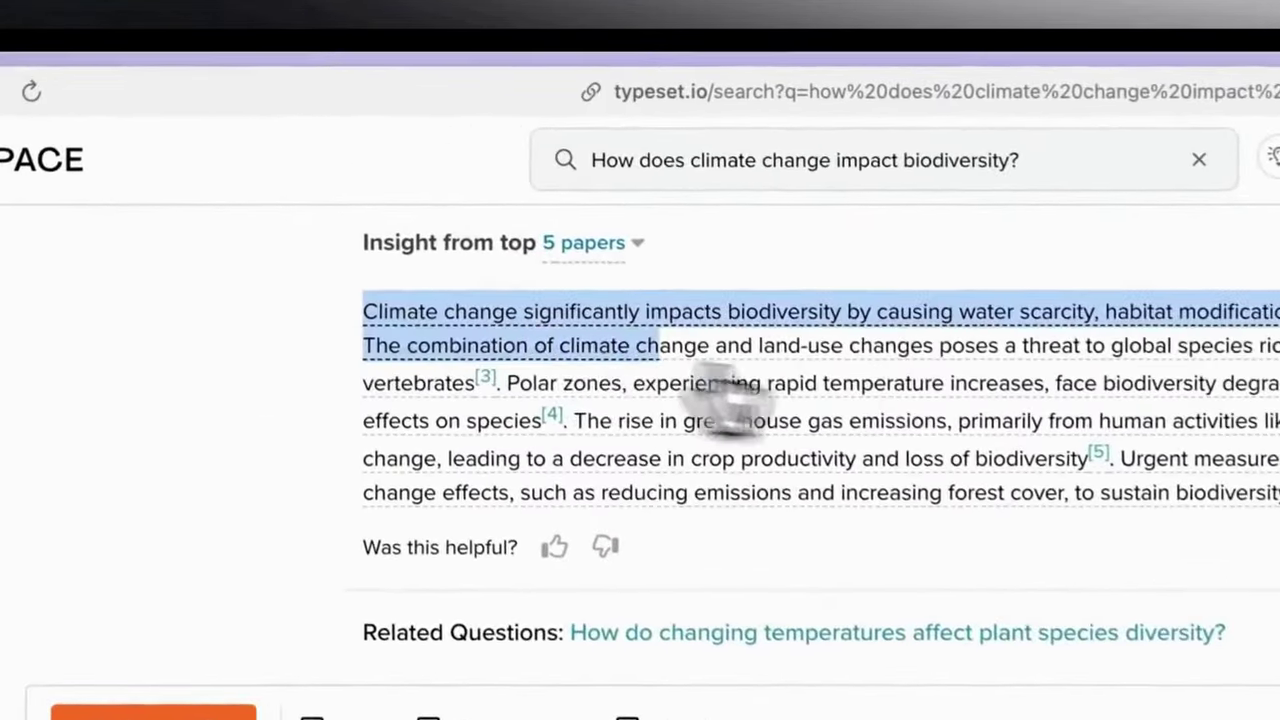
left_click_drag(730, 400, 1279, 505)
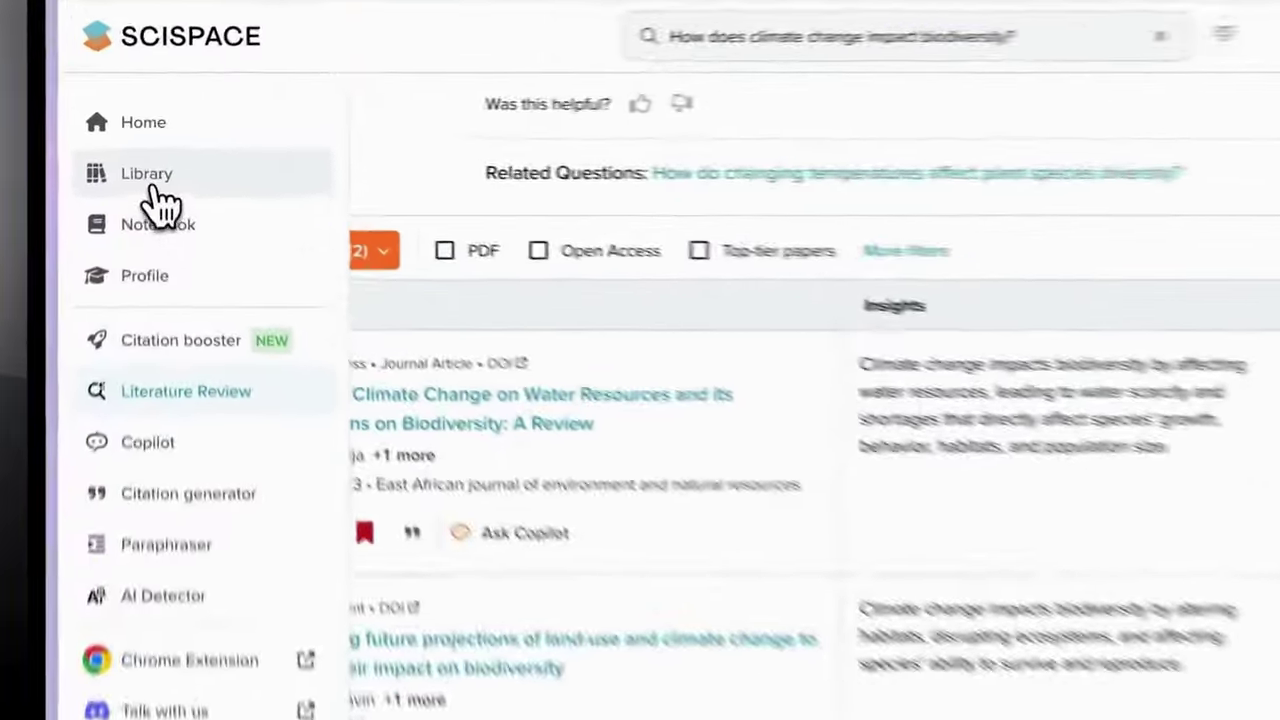
left_click(140, 172)
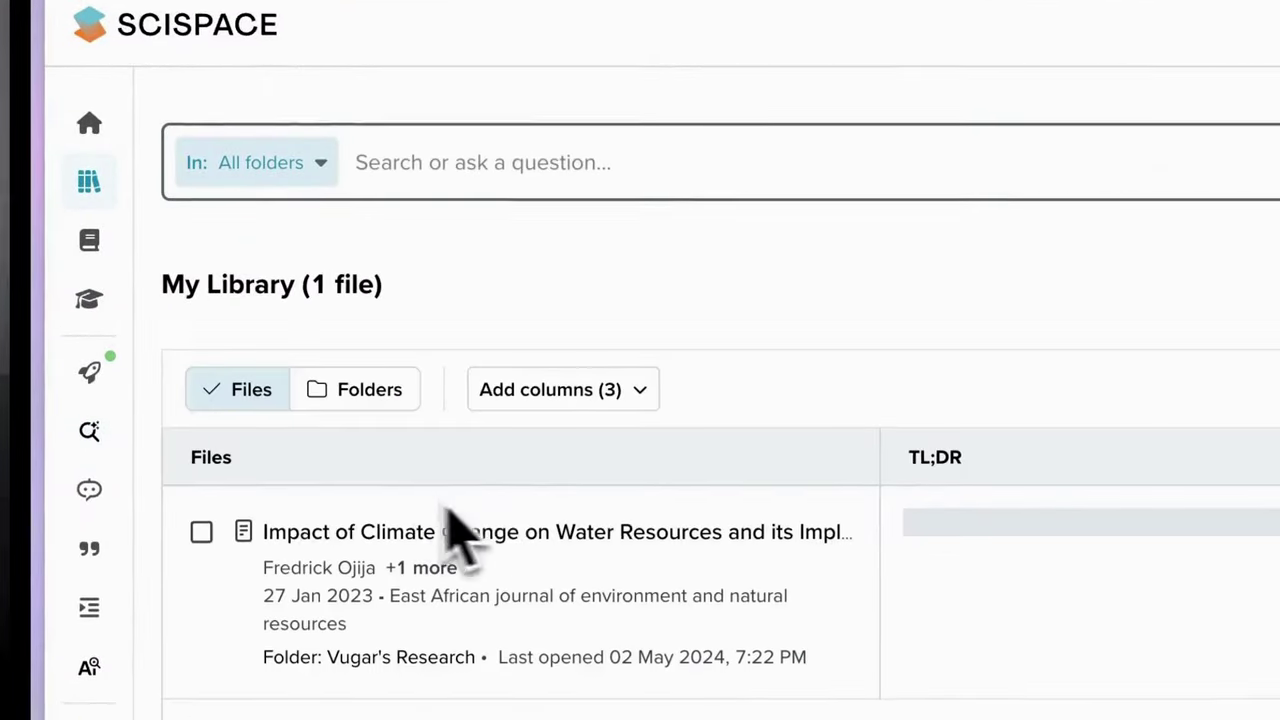
left_click(377, 395)
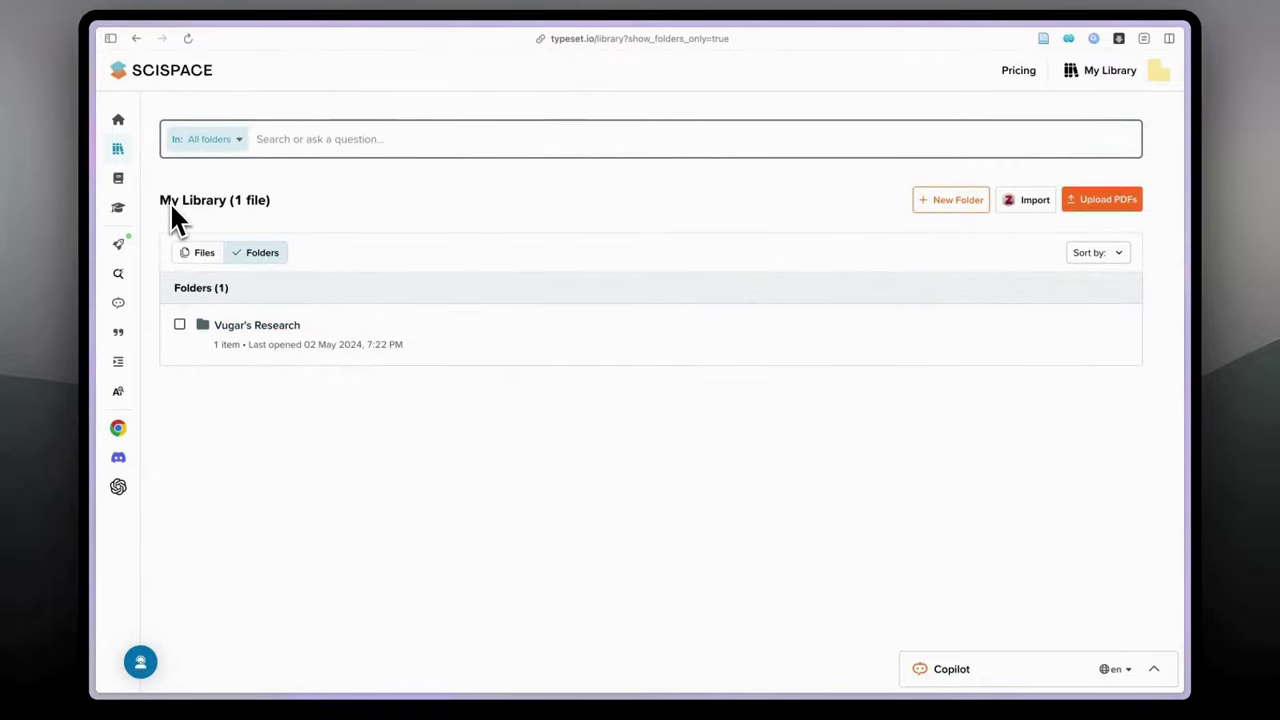
Step: Return to the biodiversity results and bookmark 'Climate change and its impact on biodiversity and human welfare' into the research folder
mouse_move(148, 190)
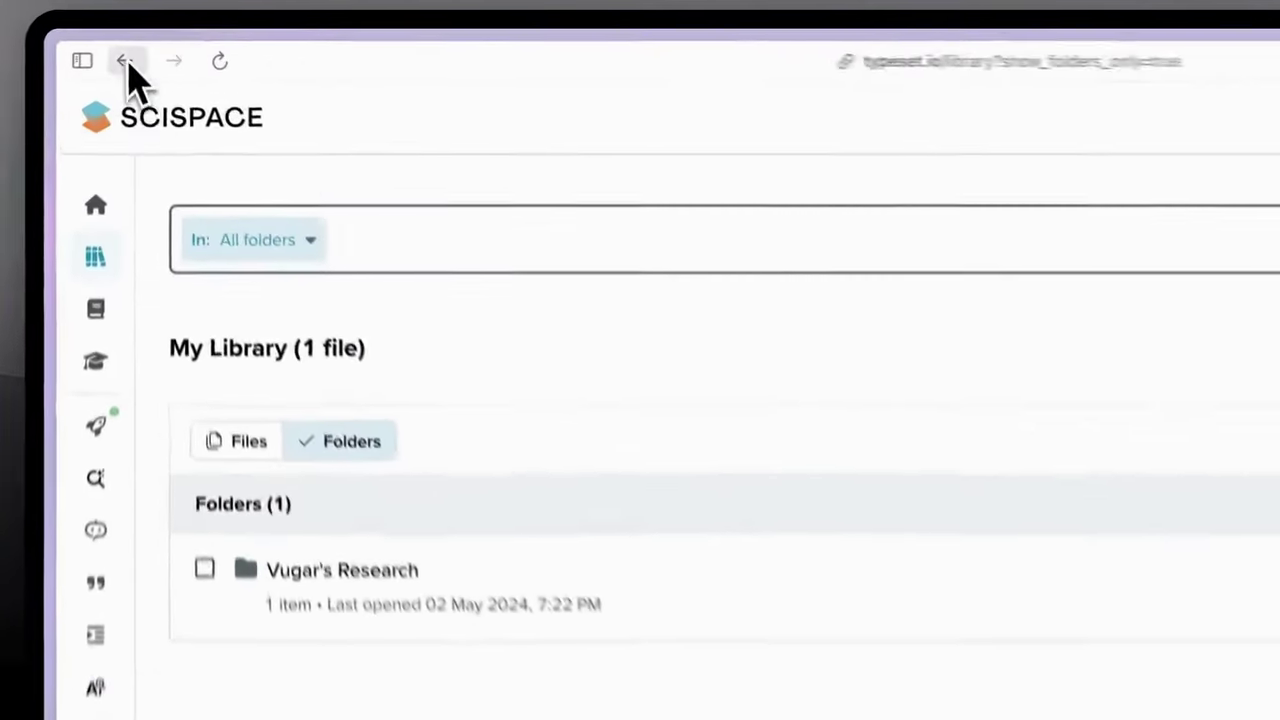
left_click(136, 38)
left_click(136, 38)
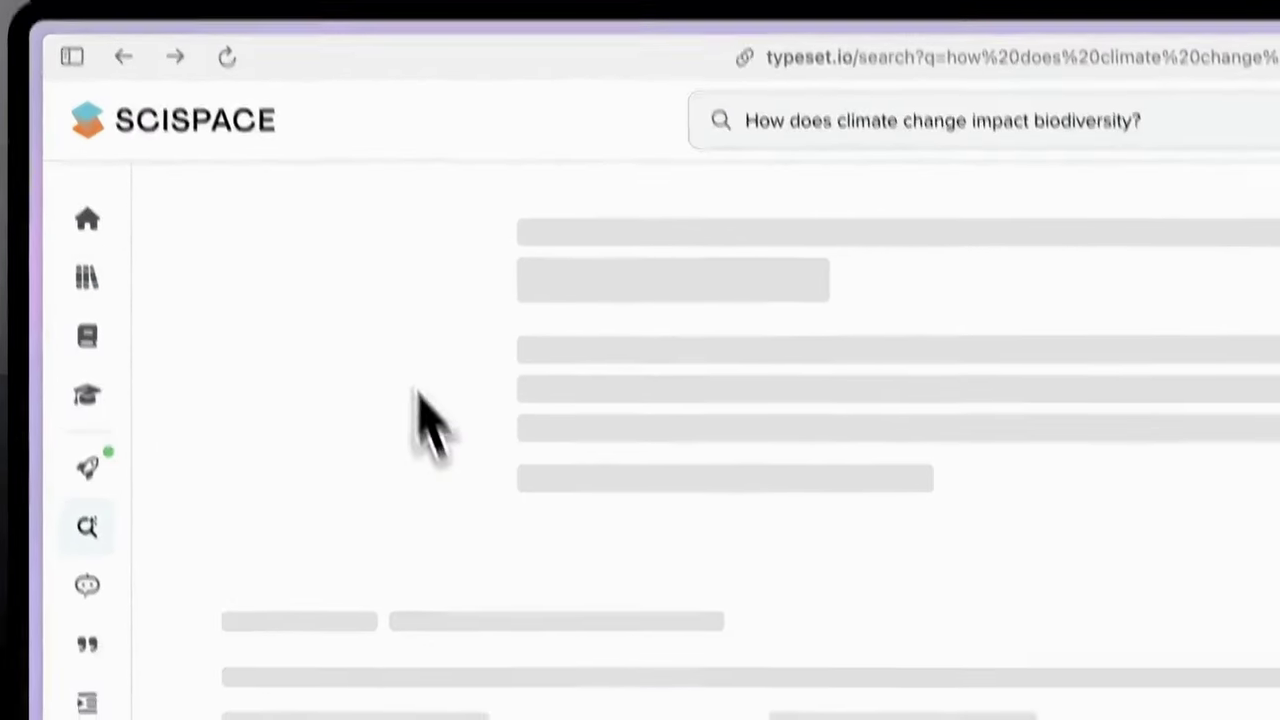
scroll(418, 395, "down", 2)
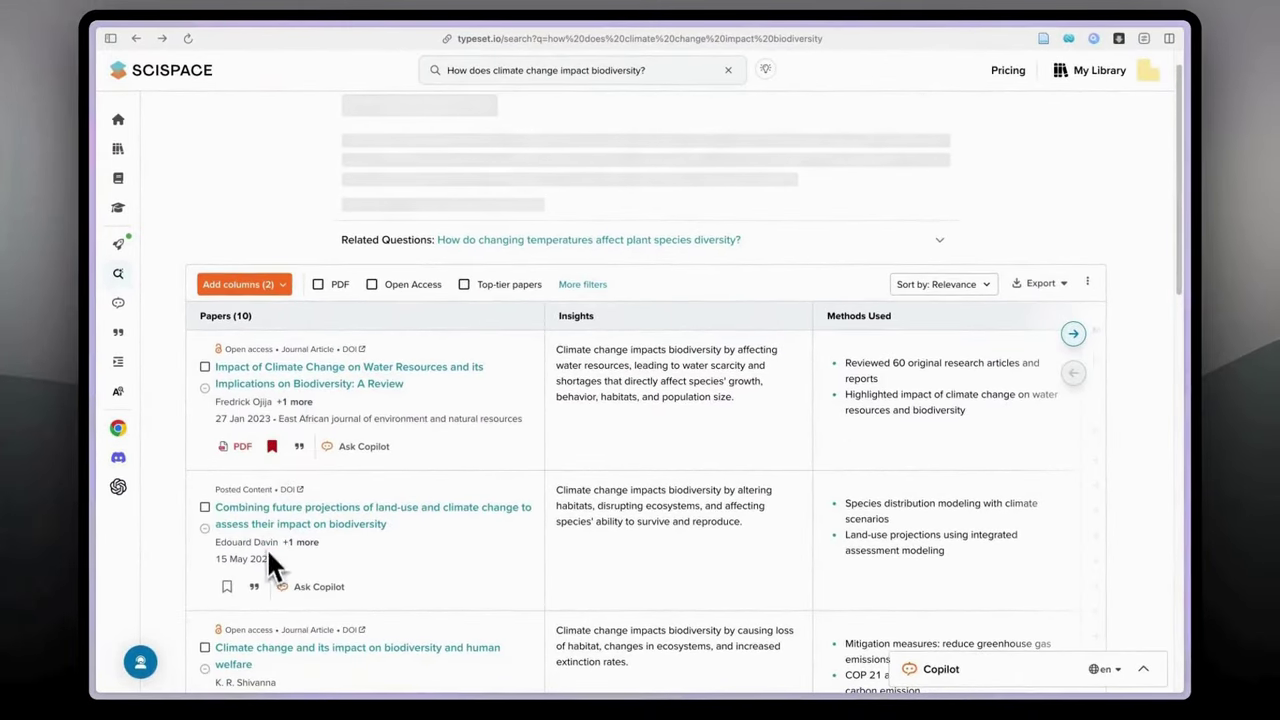
scroll(290, 522, "down", 3)
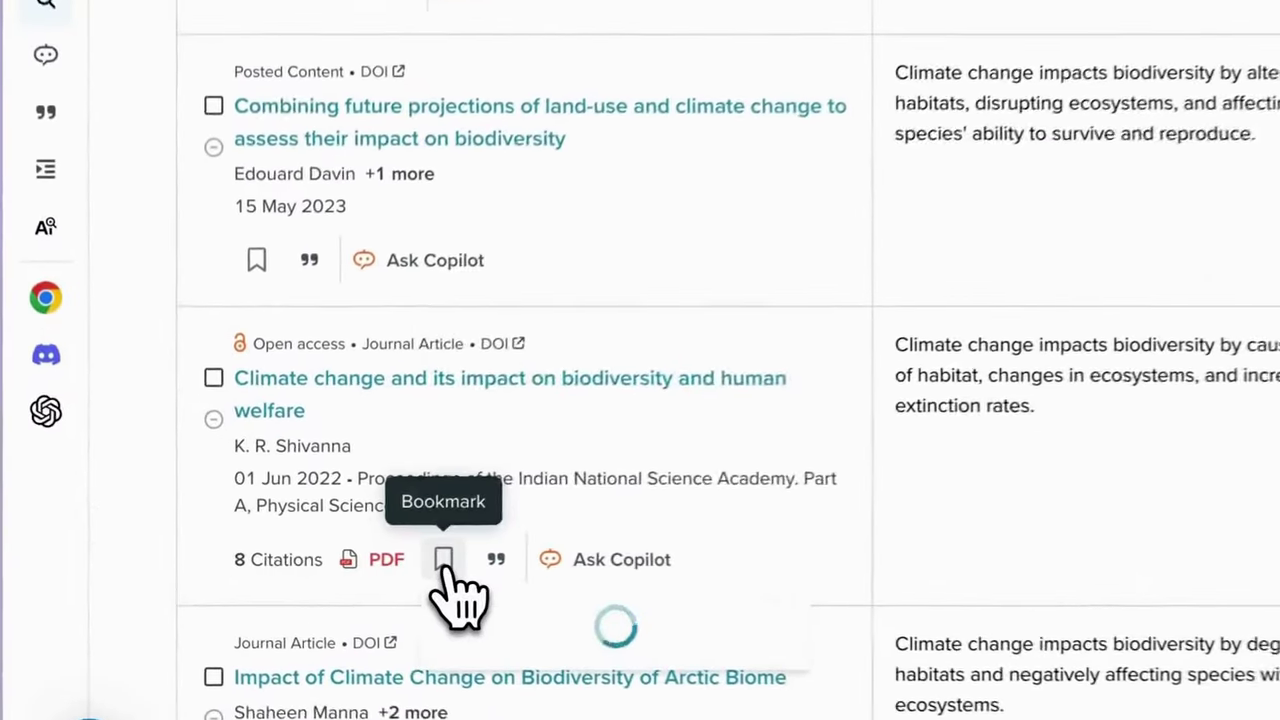
left_click(443, 560)
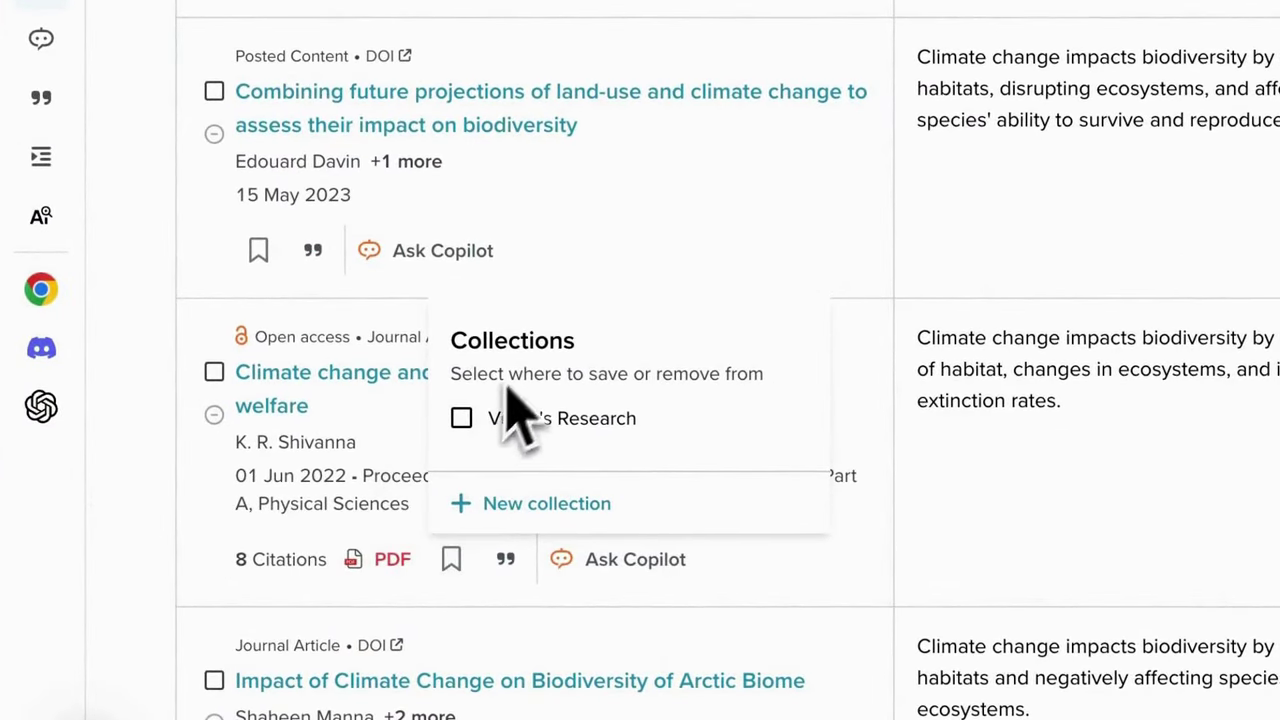
left_click(463, 420)
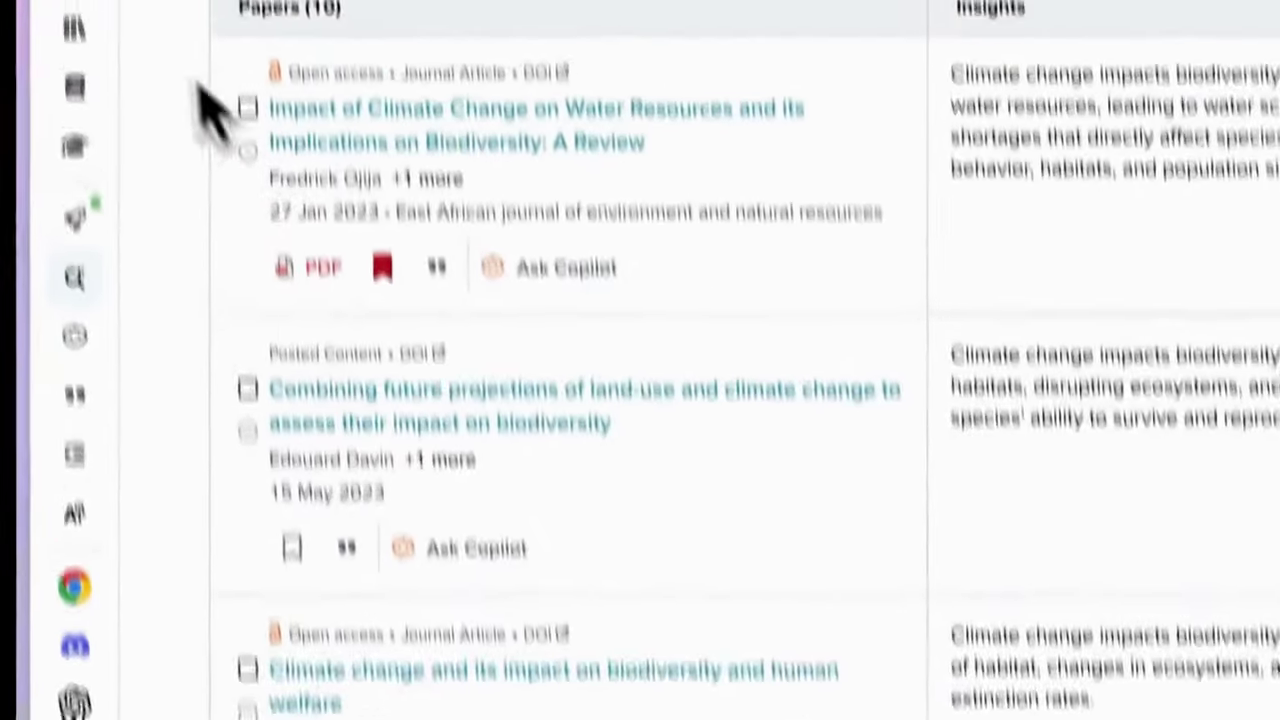
Step: Open the research folder in My Library and sort its files alphabetically
mouse_move(62, 0)
left_click(146, 155)
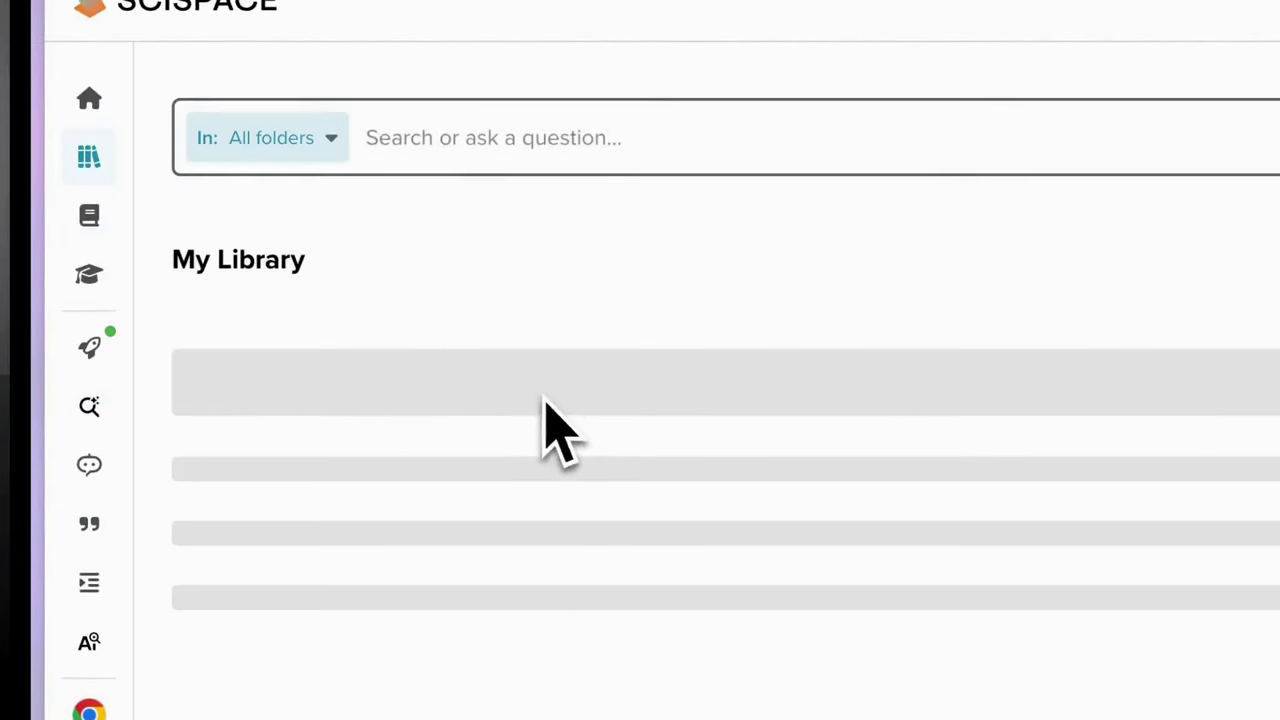
left_click(378, 366)
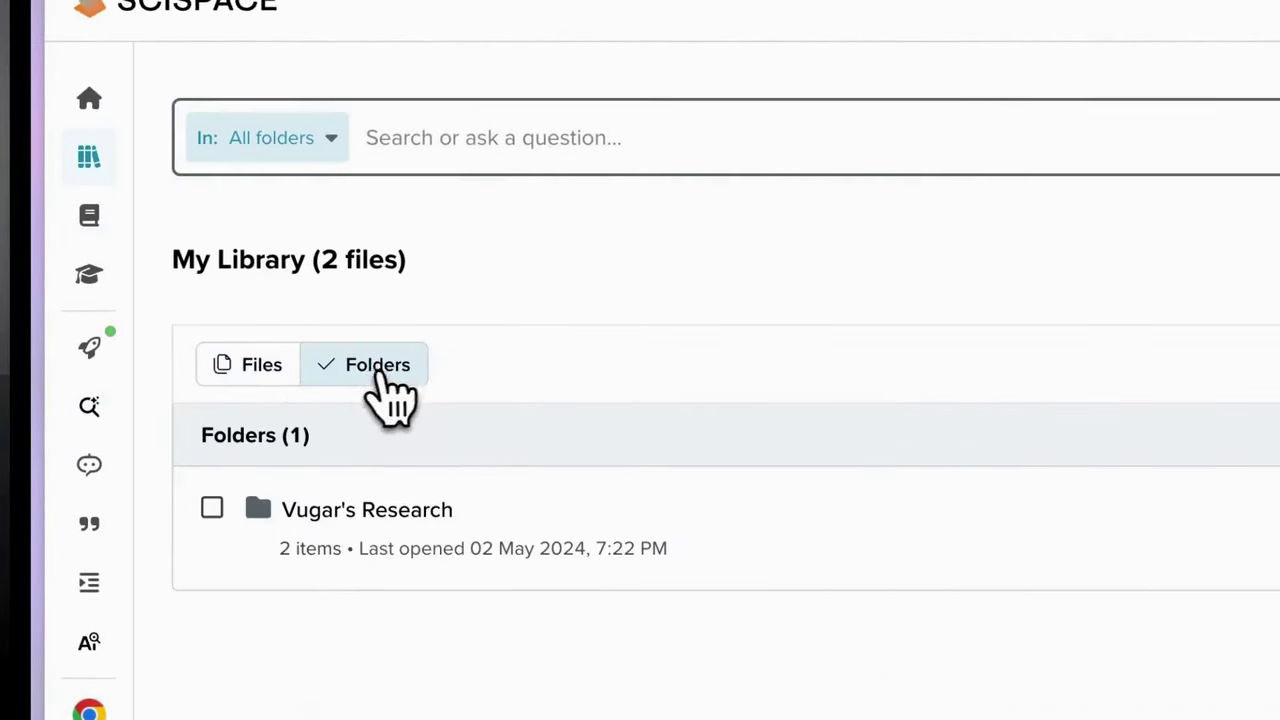
left_click(360, 510)
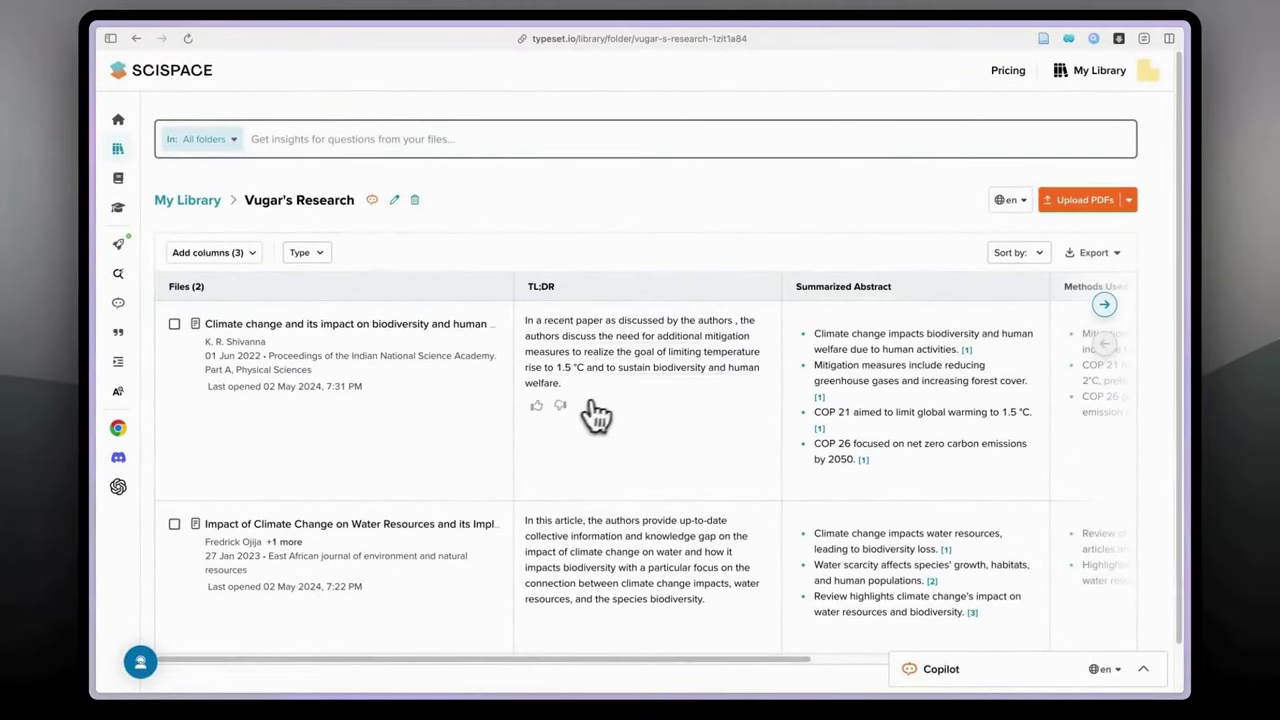
left_click(1015, 252)
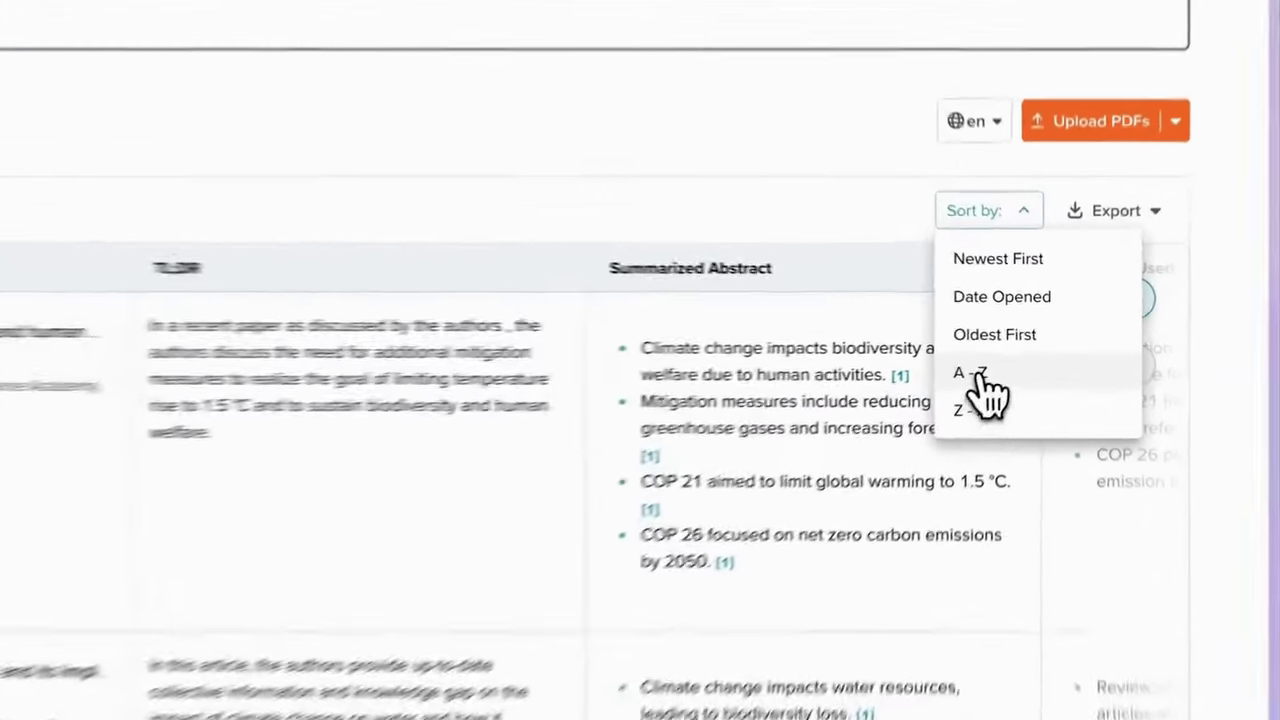
left_click(1008, 349)
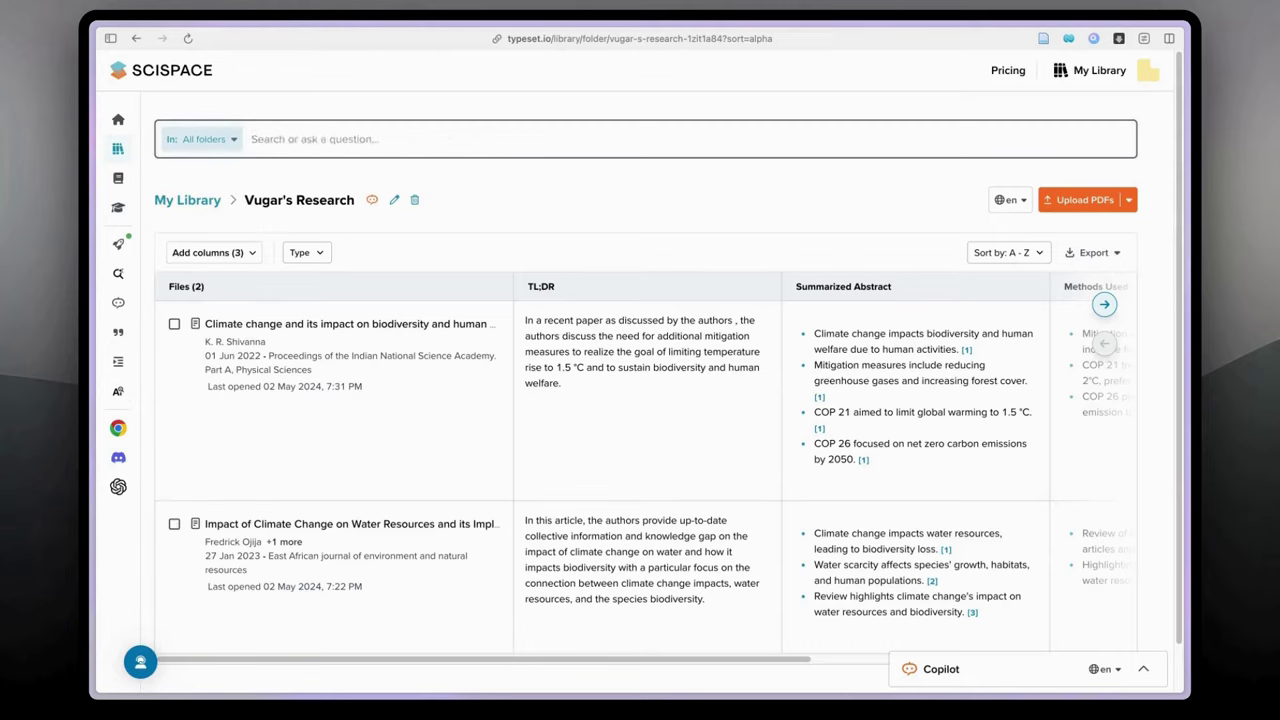
Step: Navigate back through My Library to the biodiversity search results
mouse_move(150, 183)
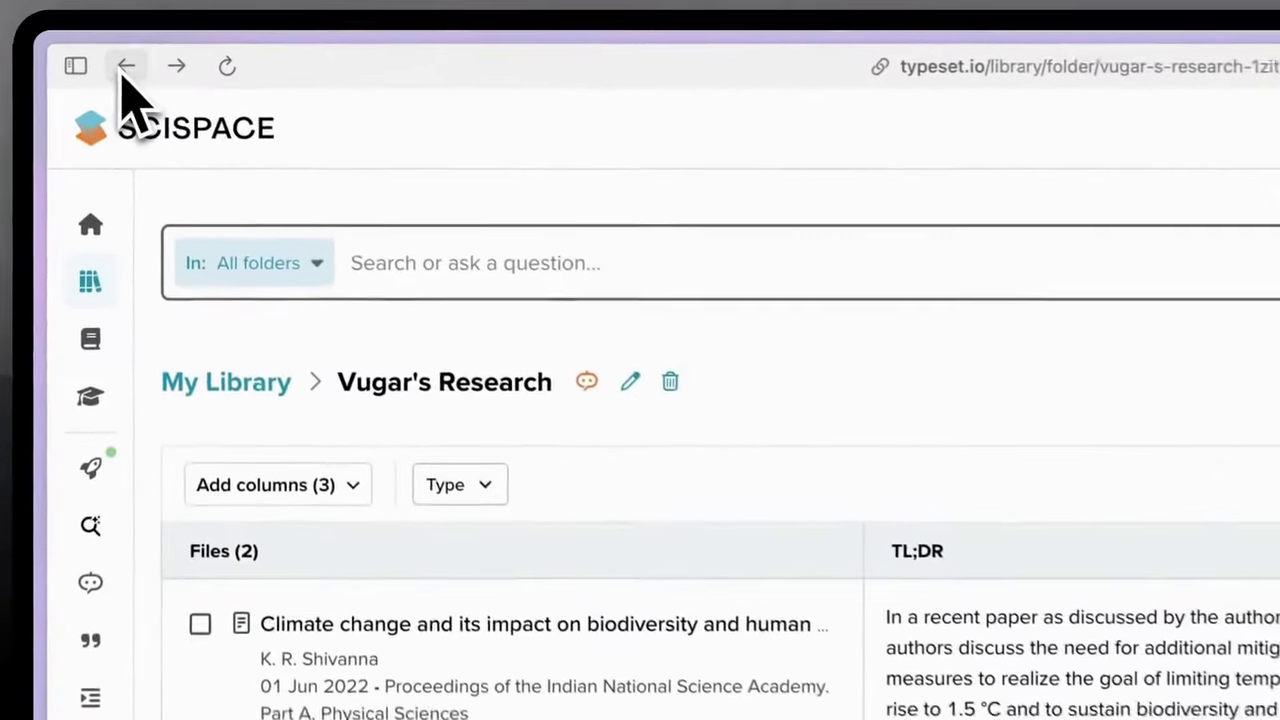
left_click(136, 38)
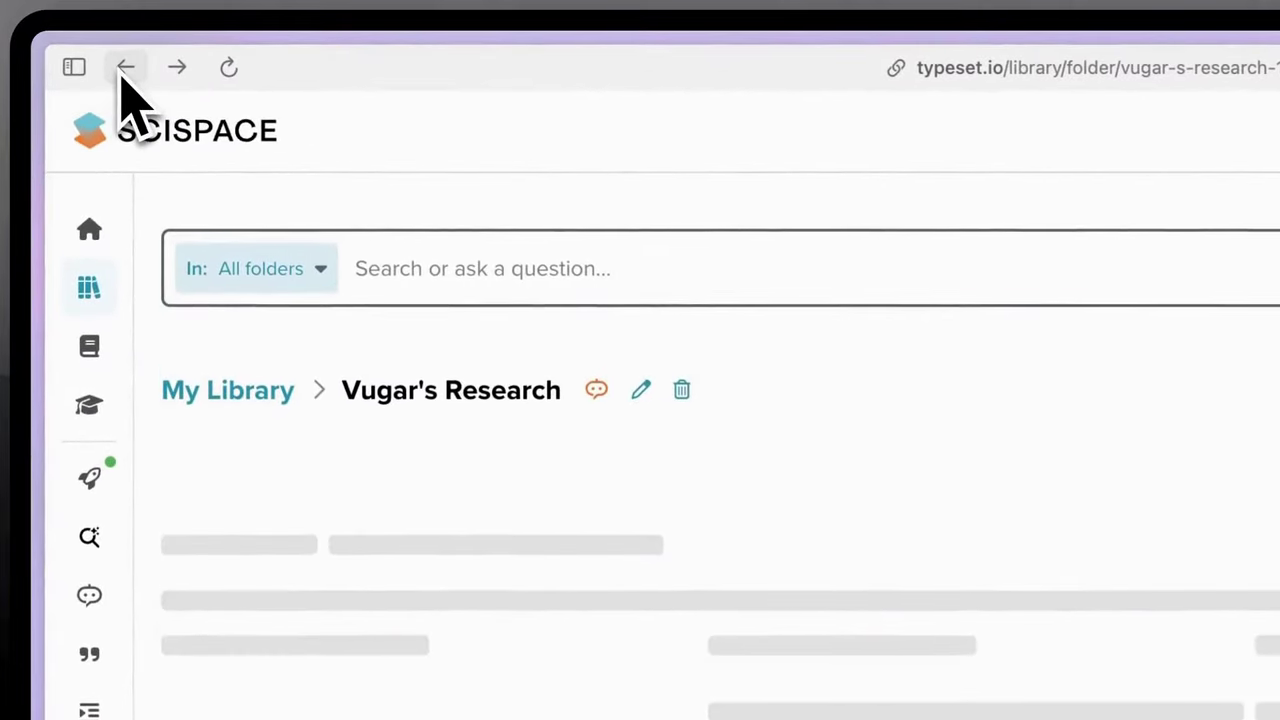
left_click(125, 68)
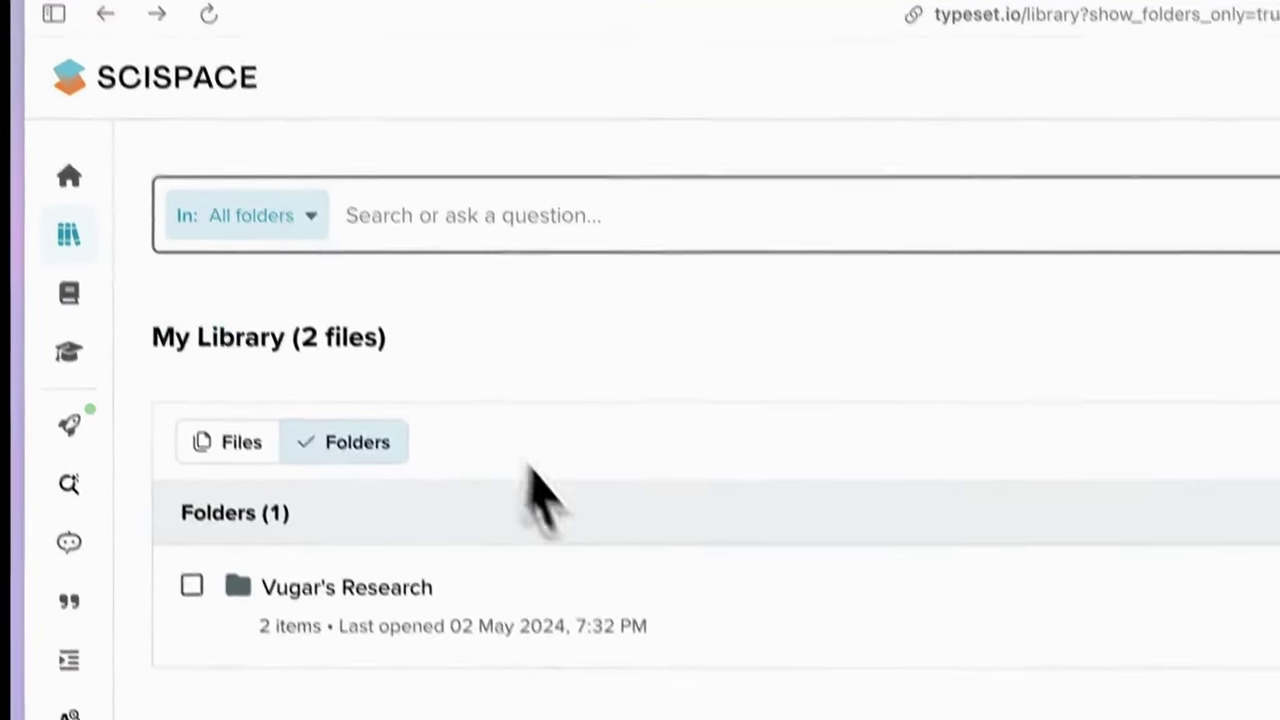
left_click(108, 30)
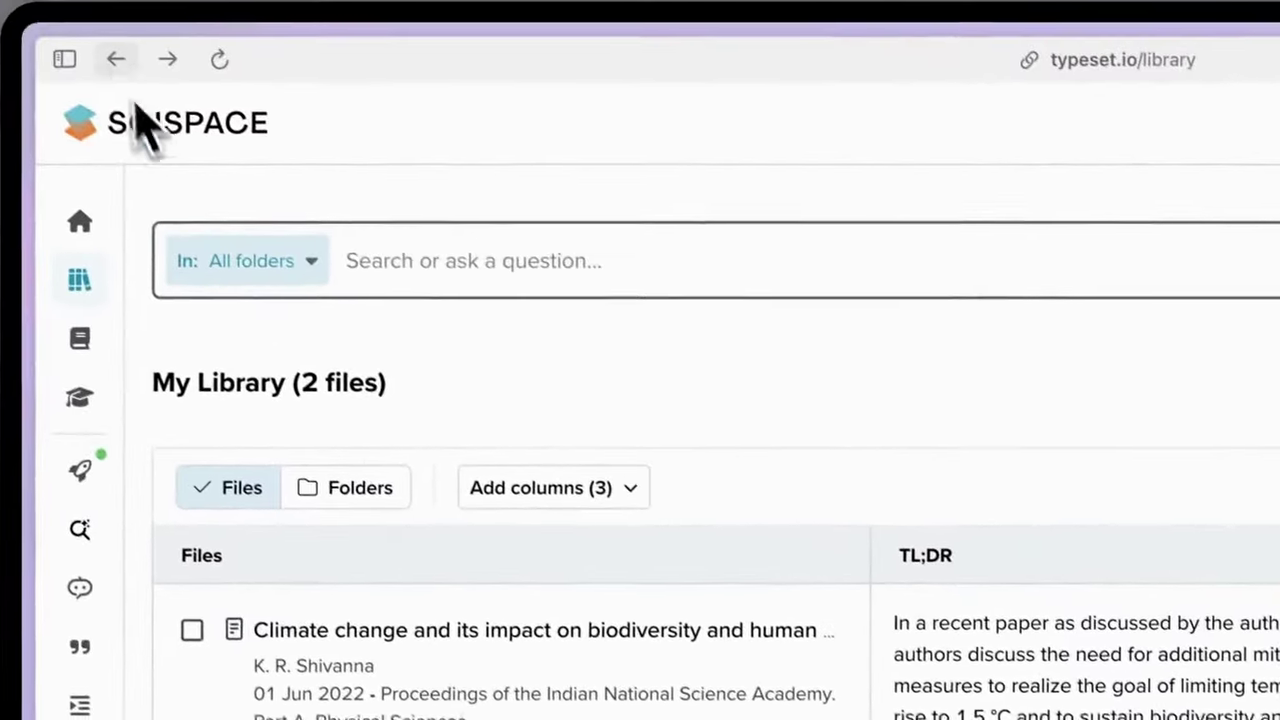
left_click(114, 57)
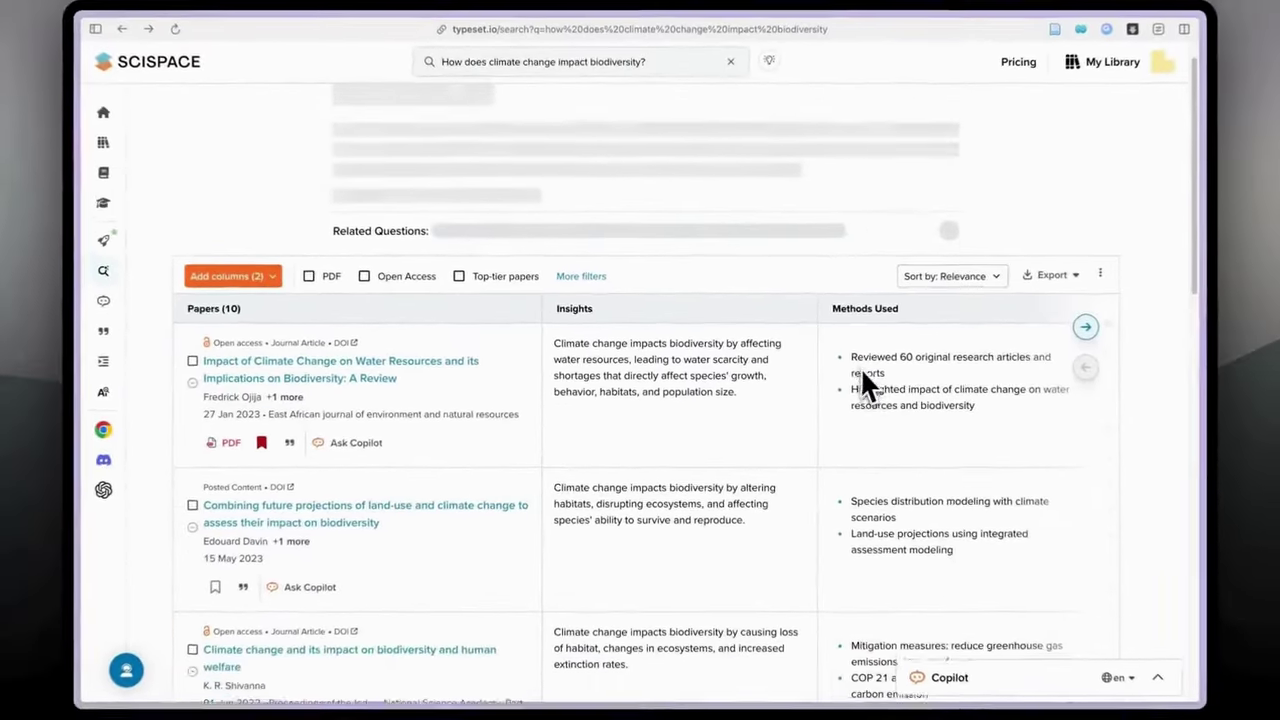
Step: Tick TL;DR in the Add columns list and apply it to the biodiversity results table
scroll(705, 298, "down", 2)
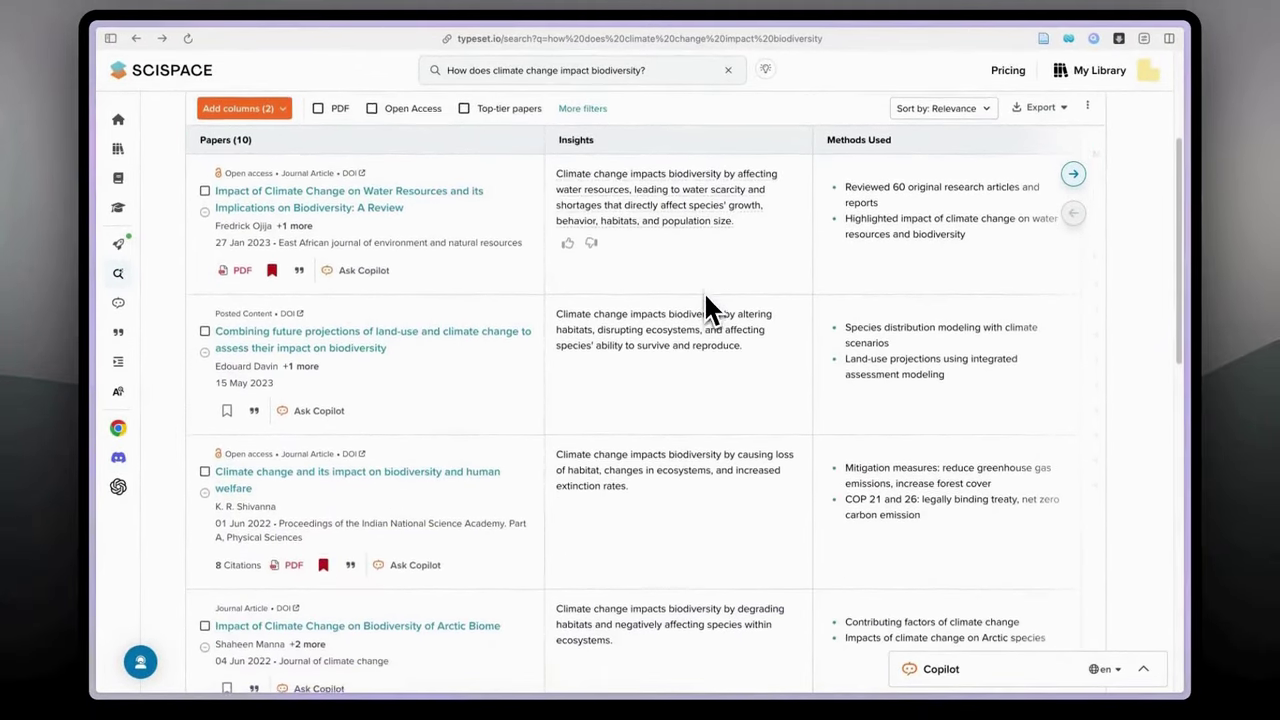
scroll(705, 310, "up", 4)
scroll(700, 345, "down", 1)
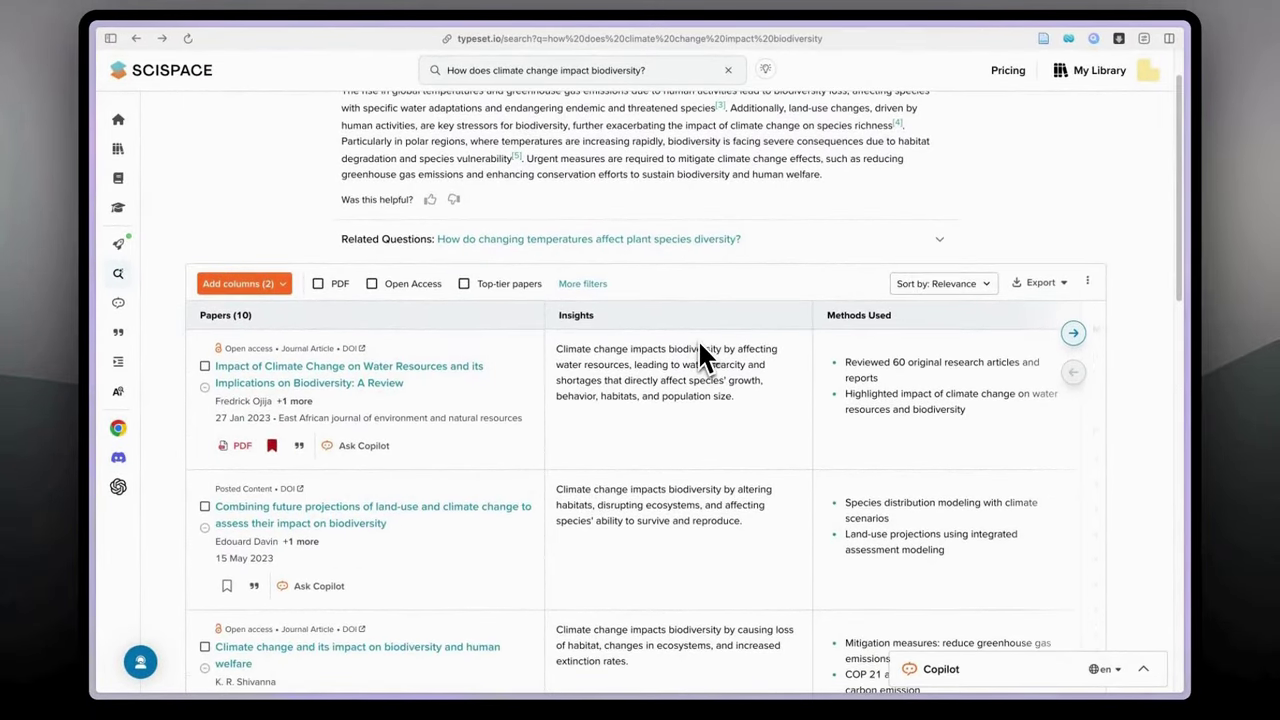
scroll(700, 345, "down", 4)
scroll(700, 345, "up", 3)
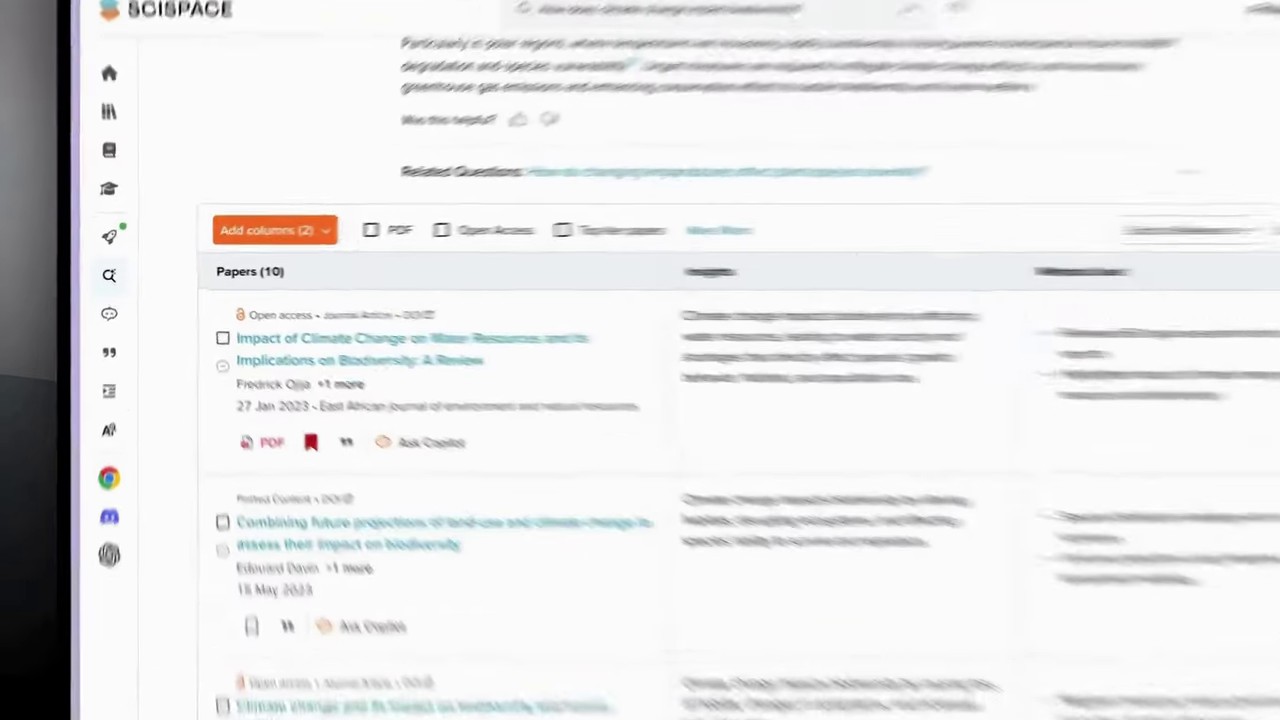
left_click(272, 241)
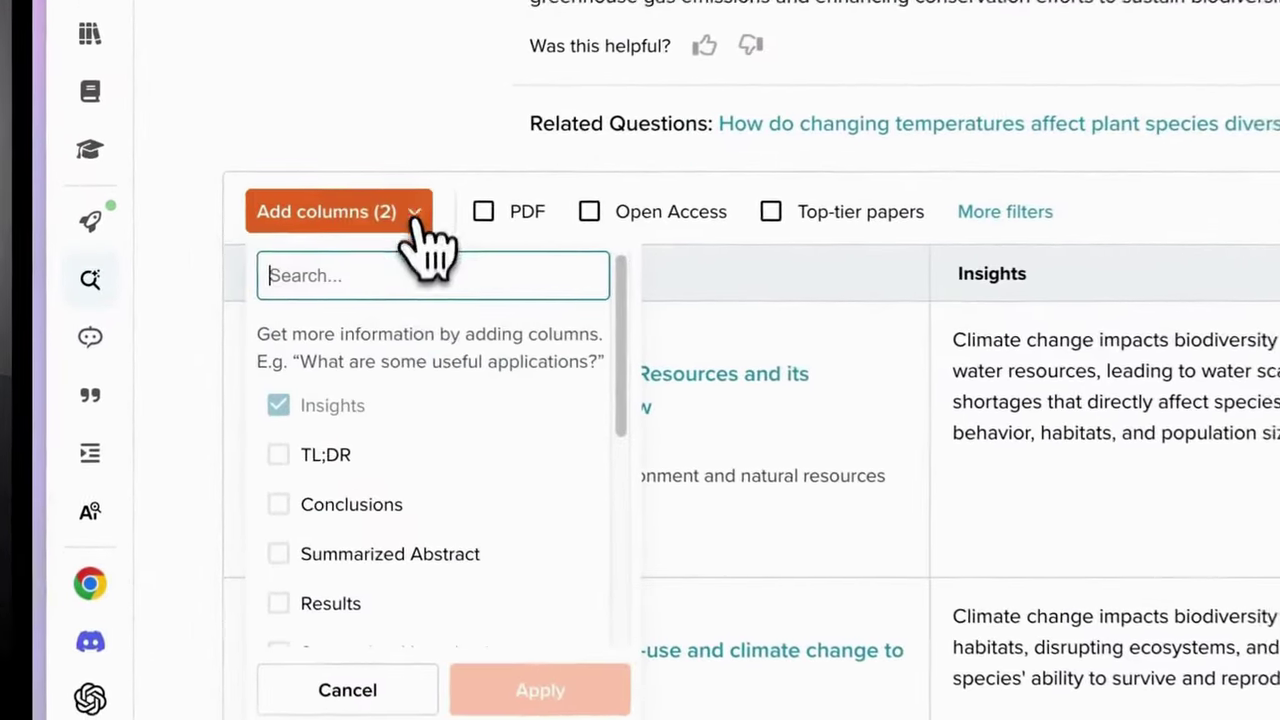
scroll(280, 358, "down", 3)
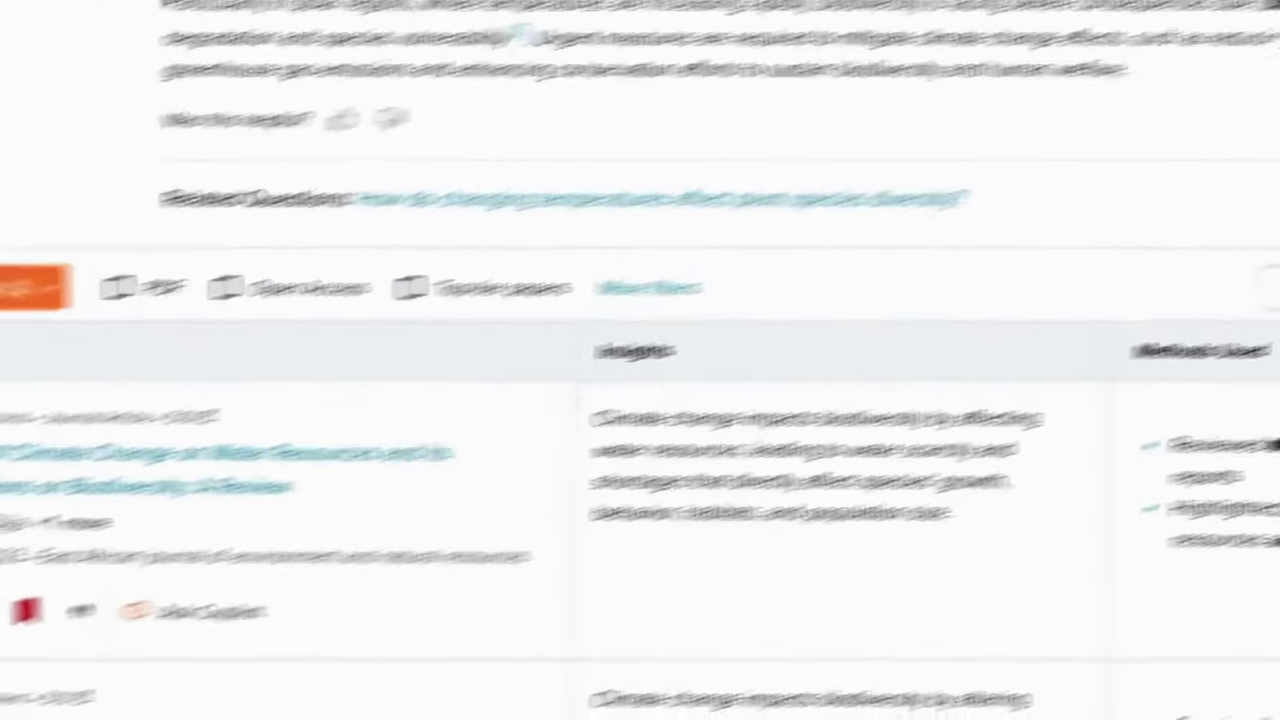
left_click(362, 220)
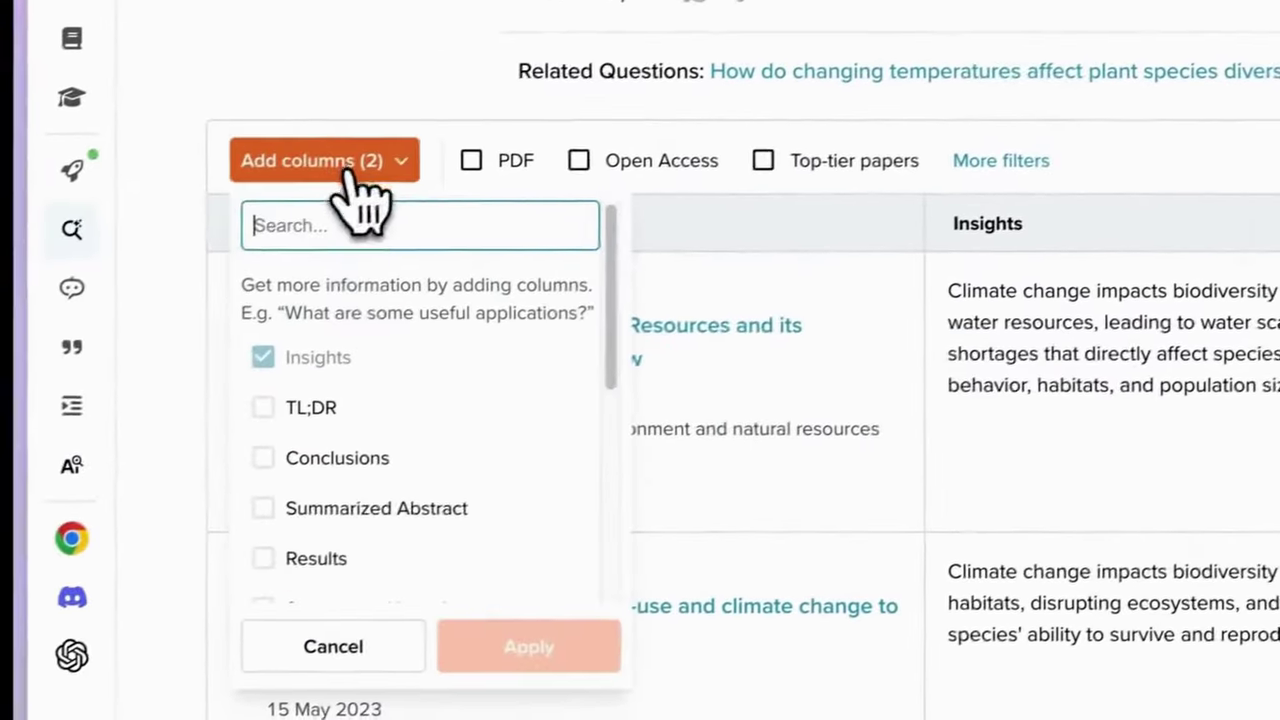
scroll(372, 530, "down", 5)
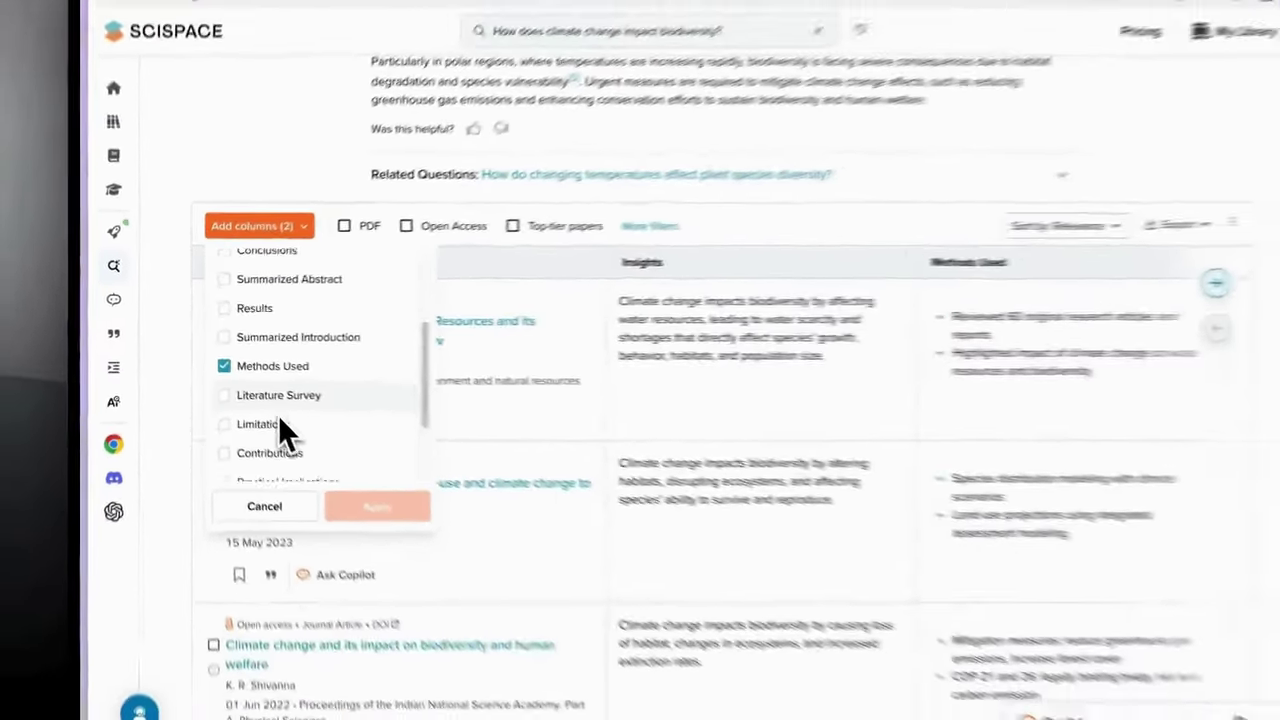
scroll(278, 415, "down", 1)
scroll(271, 411, "up", 3)
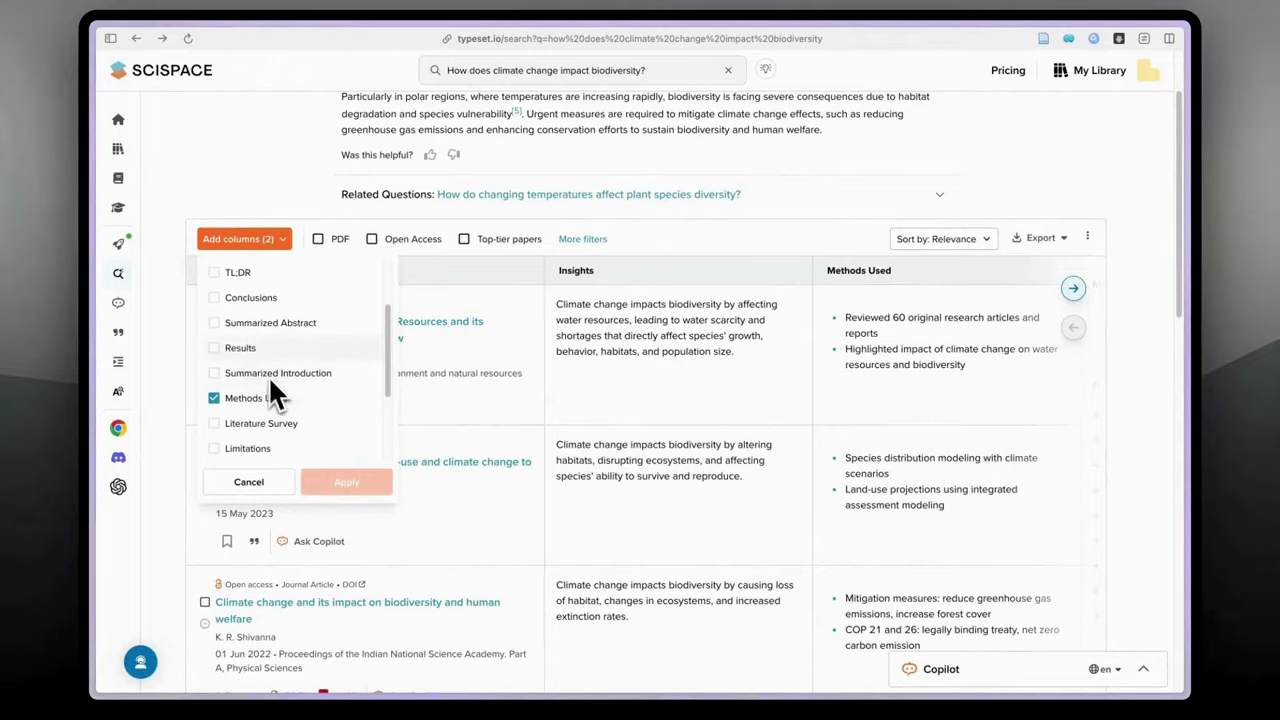
left_click(215, 272)
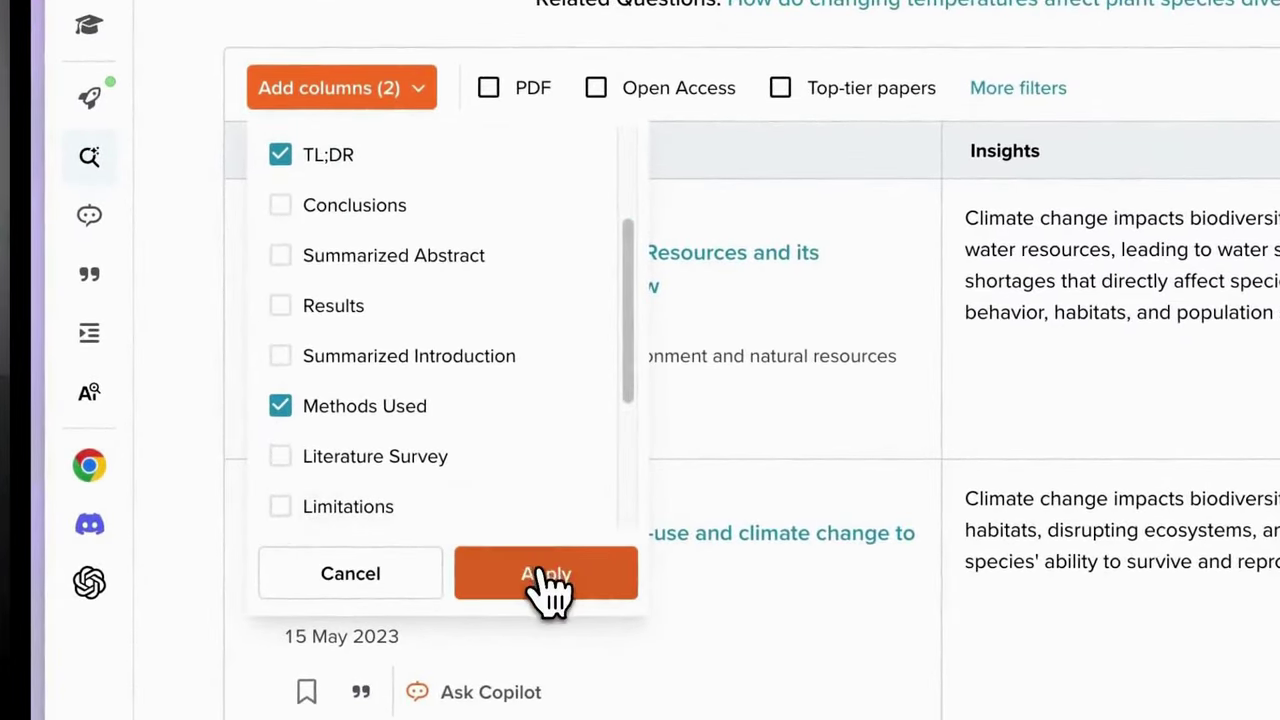
left_click(548, 578)
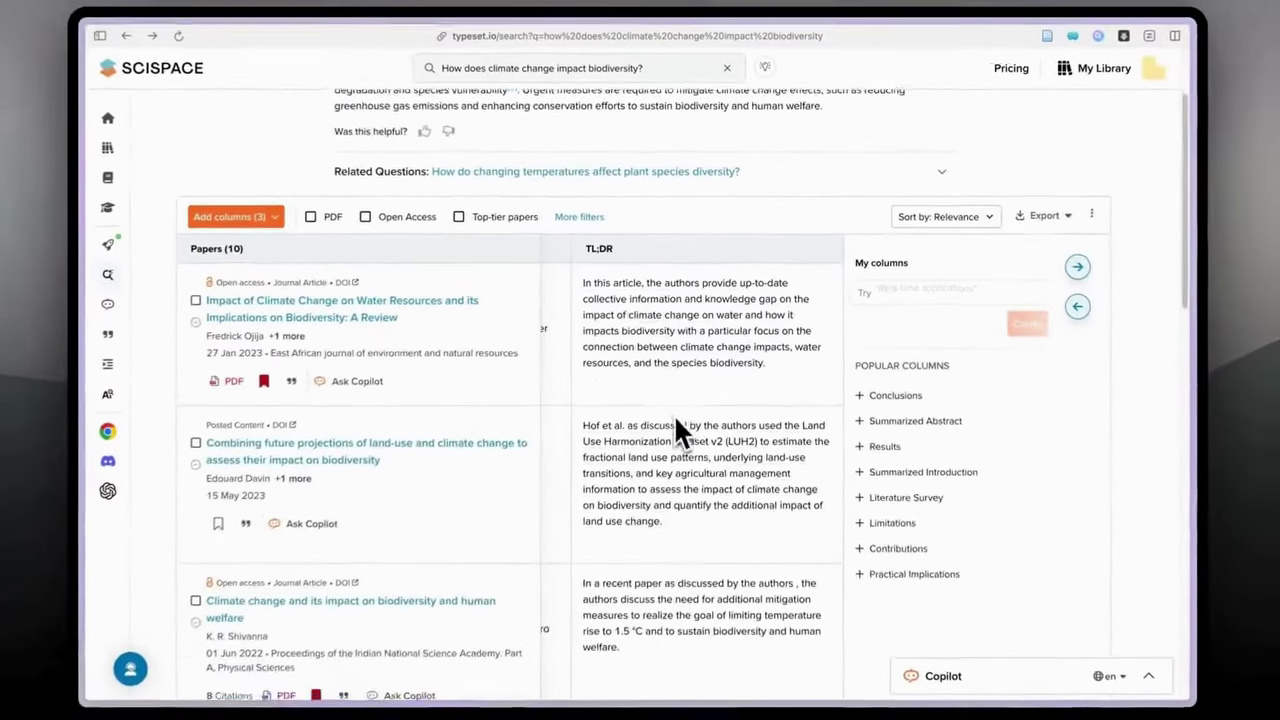
scroll(626, 521, "down", 2)
scroll(647, 462, "up", 2)
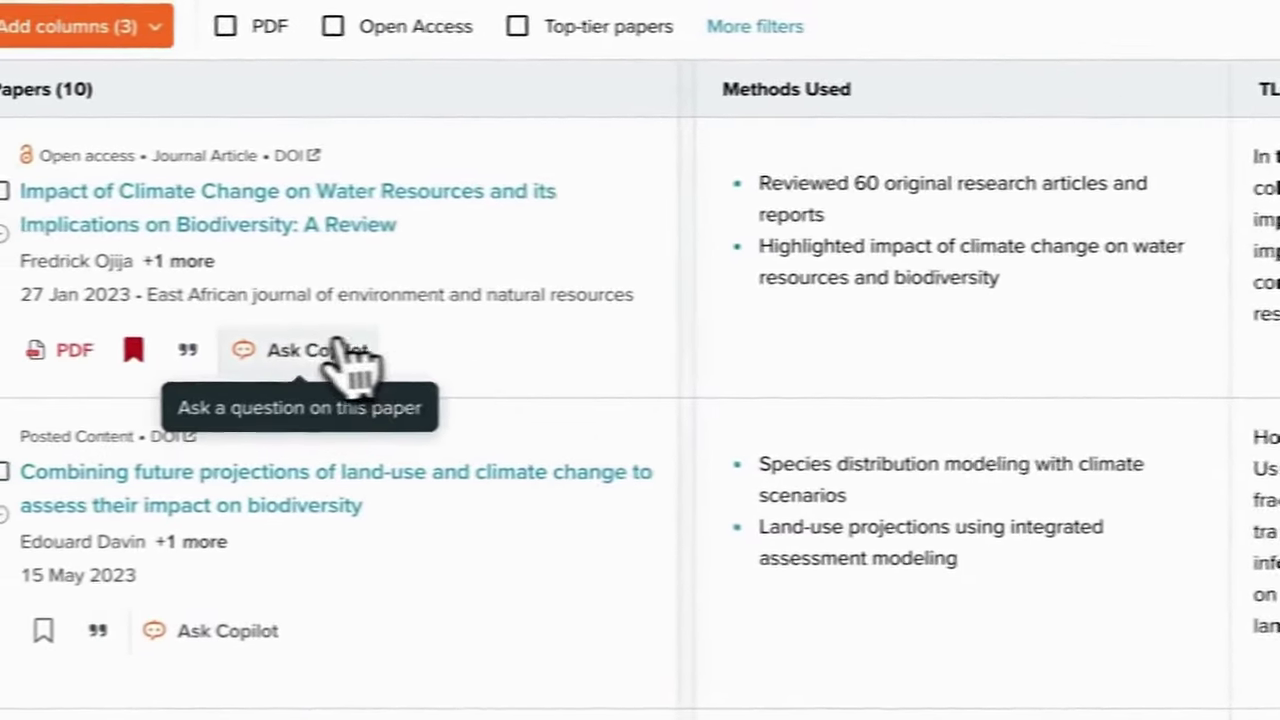
Step: Open Copilot on the water-resources biodiversity review and start writing a question about it
left_click(338, 345)
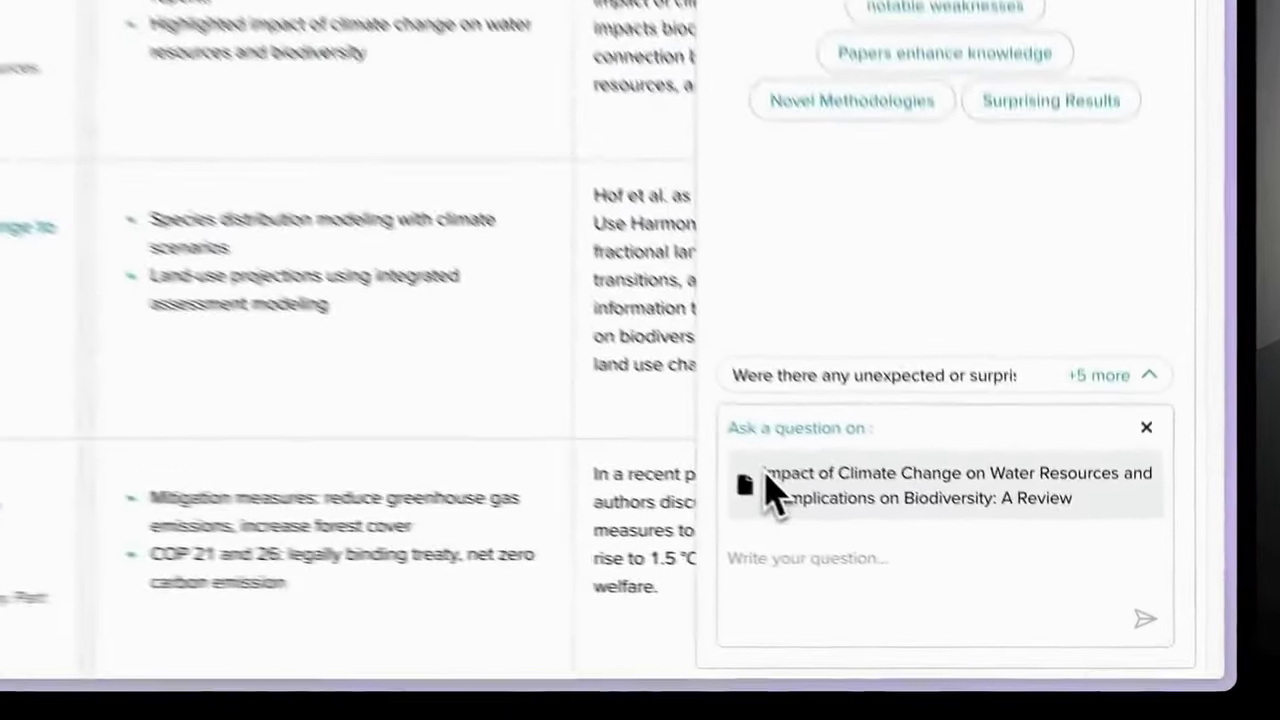
left_click_drag(926, 580, 1099, 604)
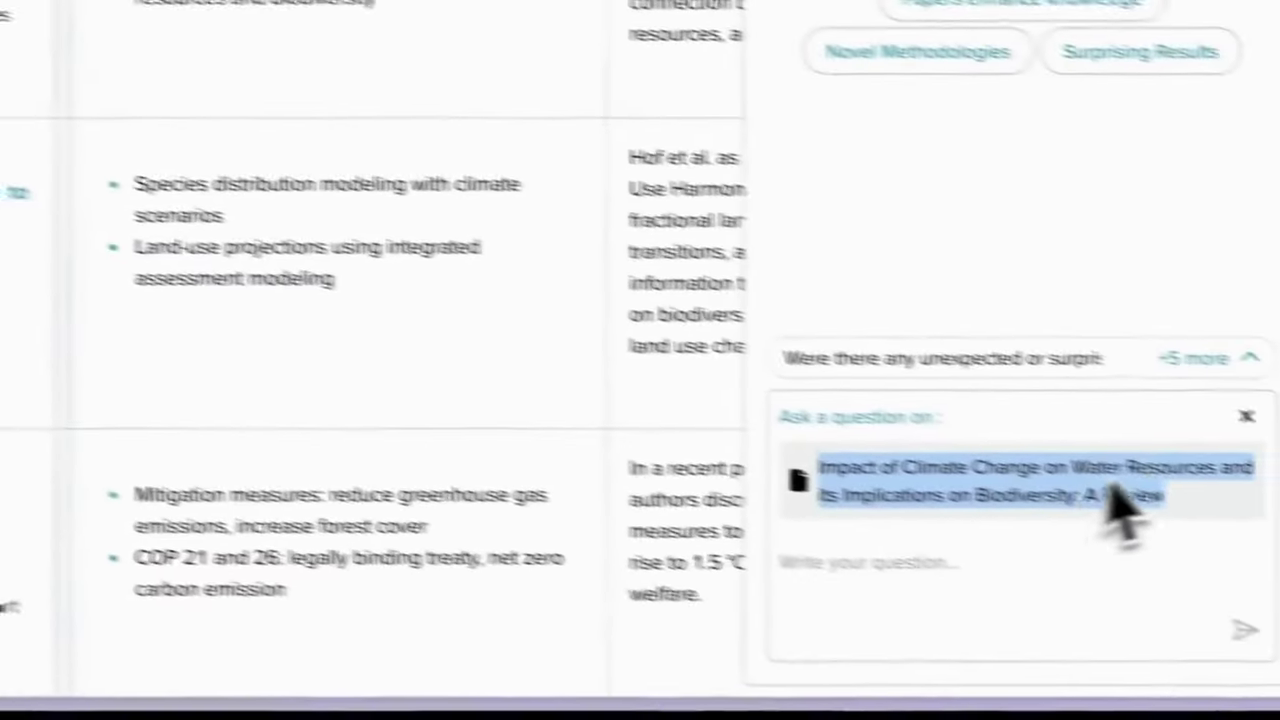
left_click(1100, 449)
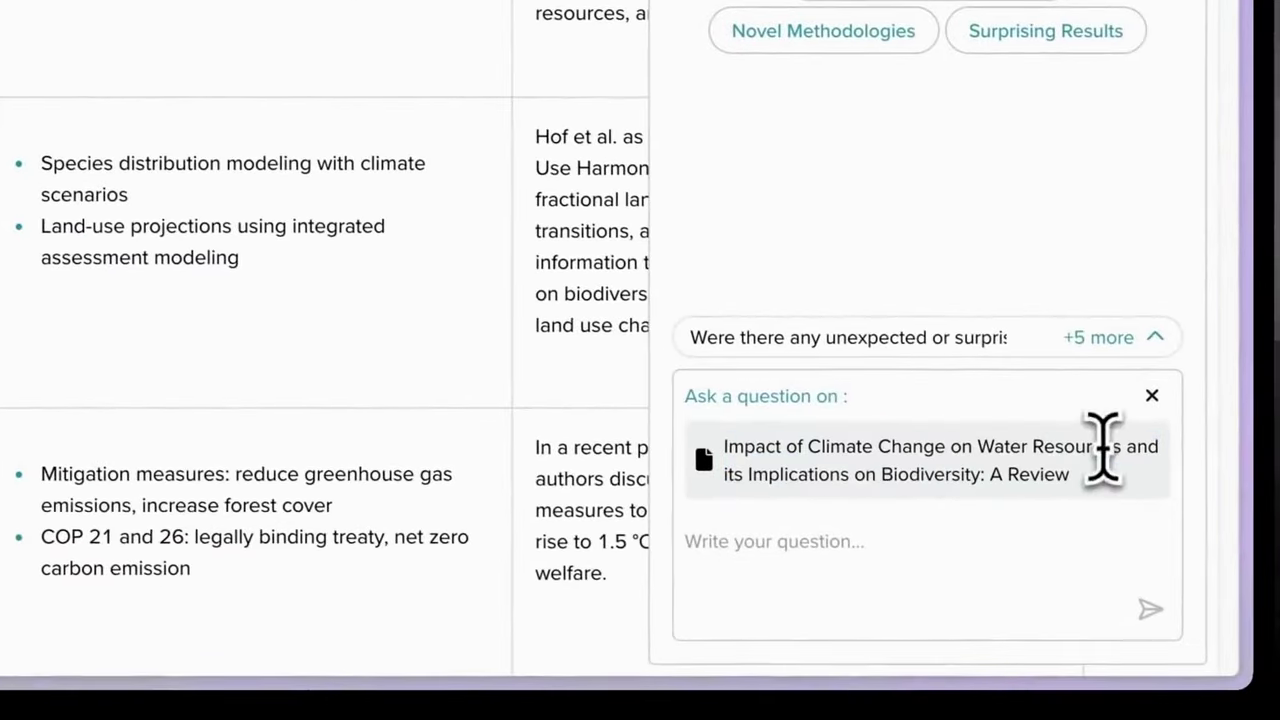
left_click(786, 544)
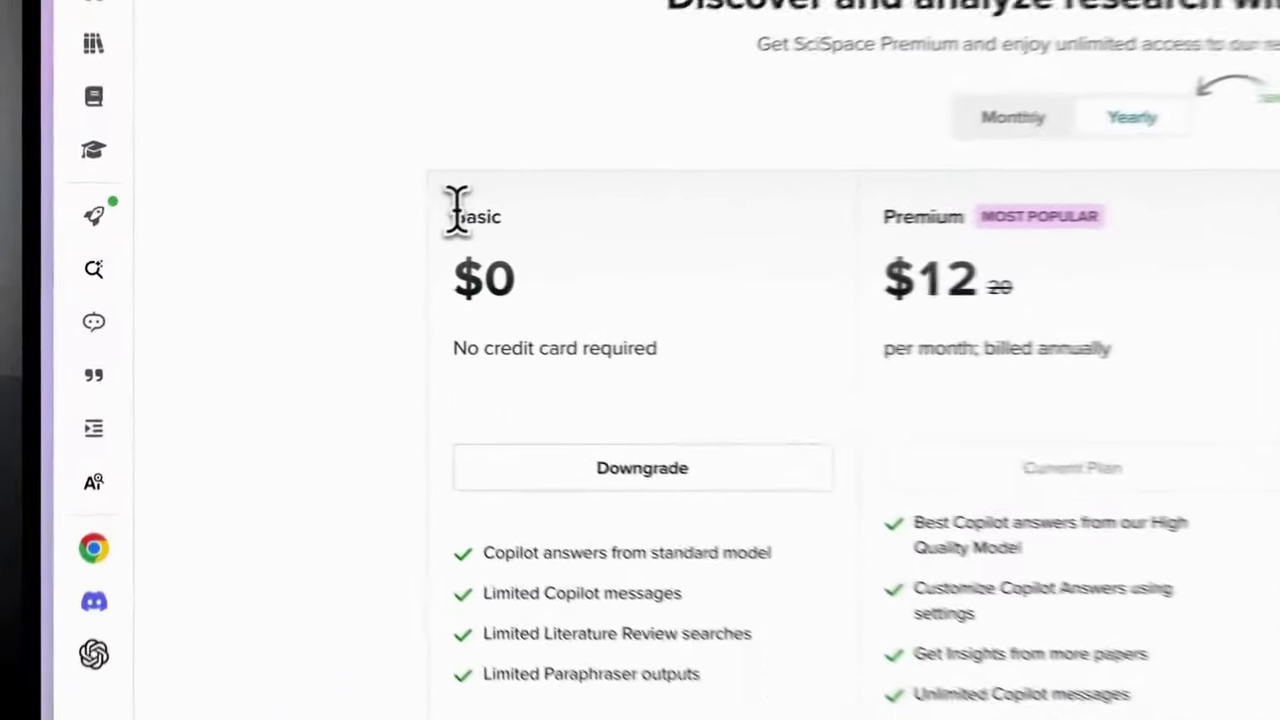
Step: Compare SciSpace plan prices by switching between monthly and yearly billing
left_click_drag(322, 241, 360, 261)
left_click(405, 294)
scroll(680, 306, "down", 1)
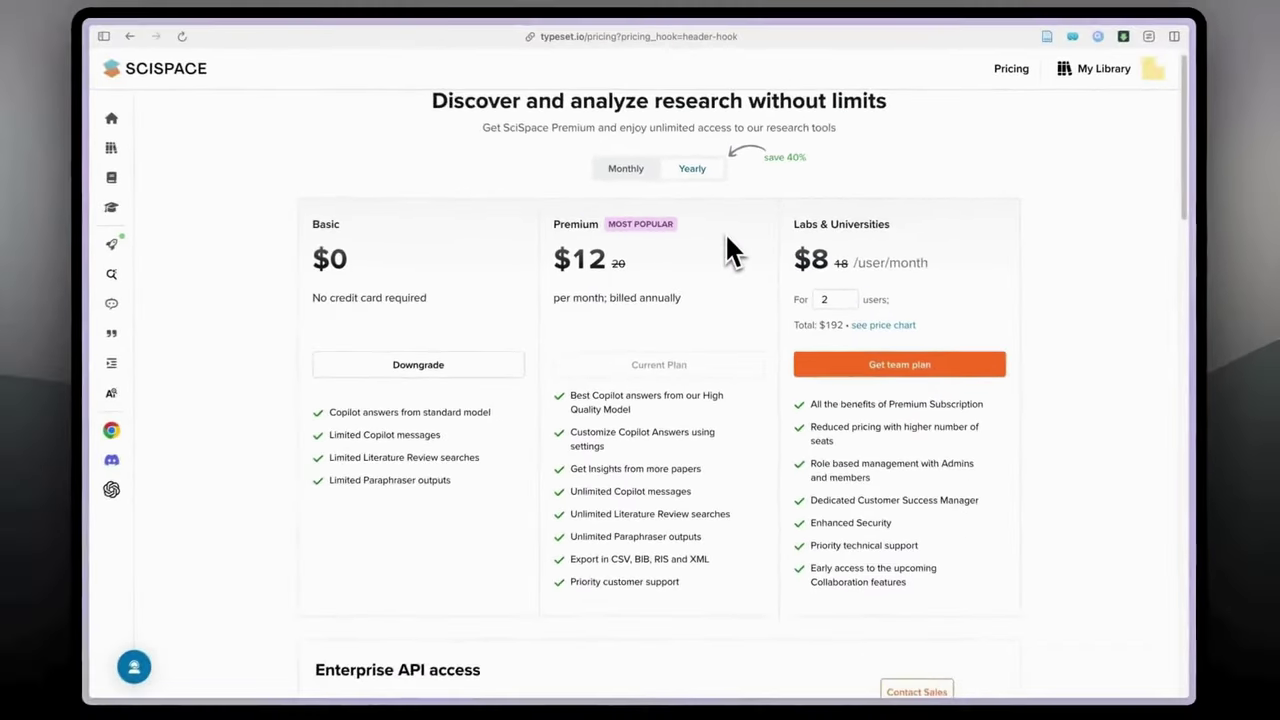
left_click(540, 115)
left_click(726, 279)
left_click(605, 280)
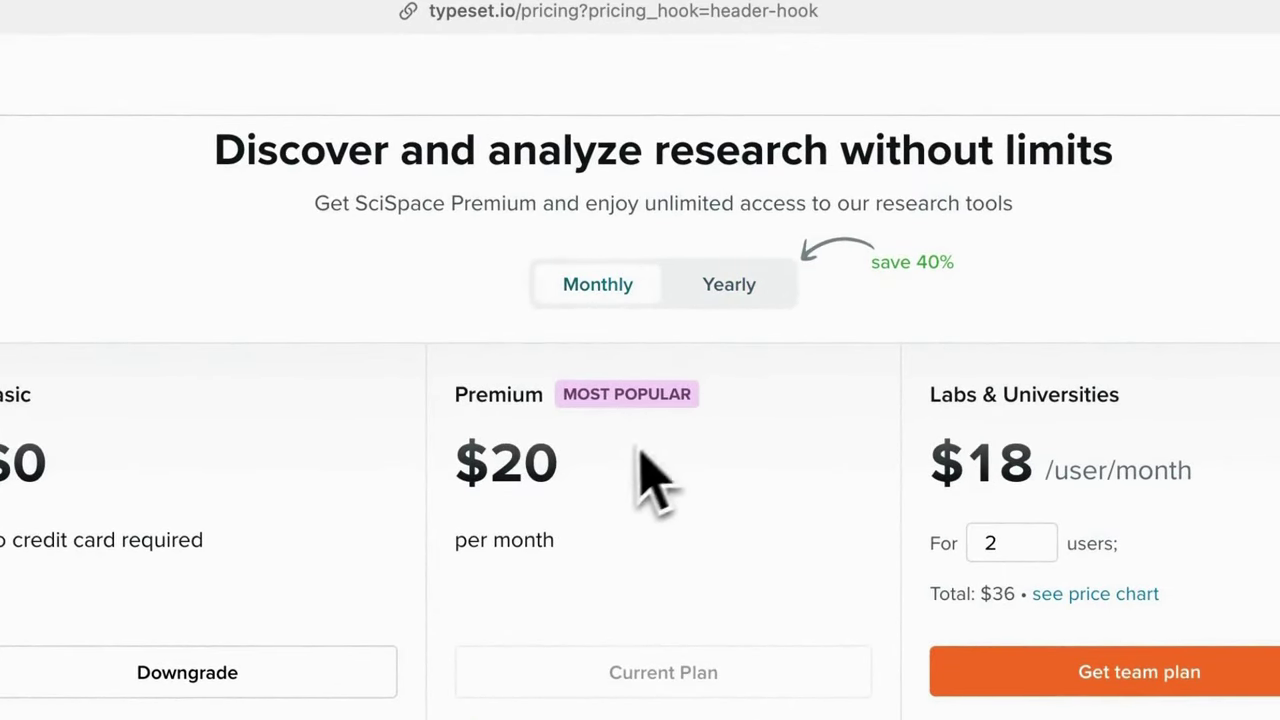
left_click(748, 280)
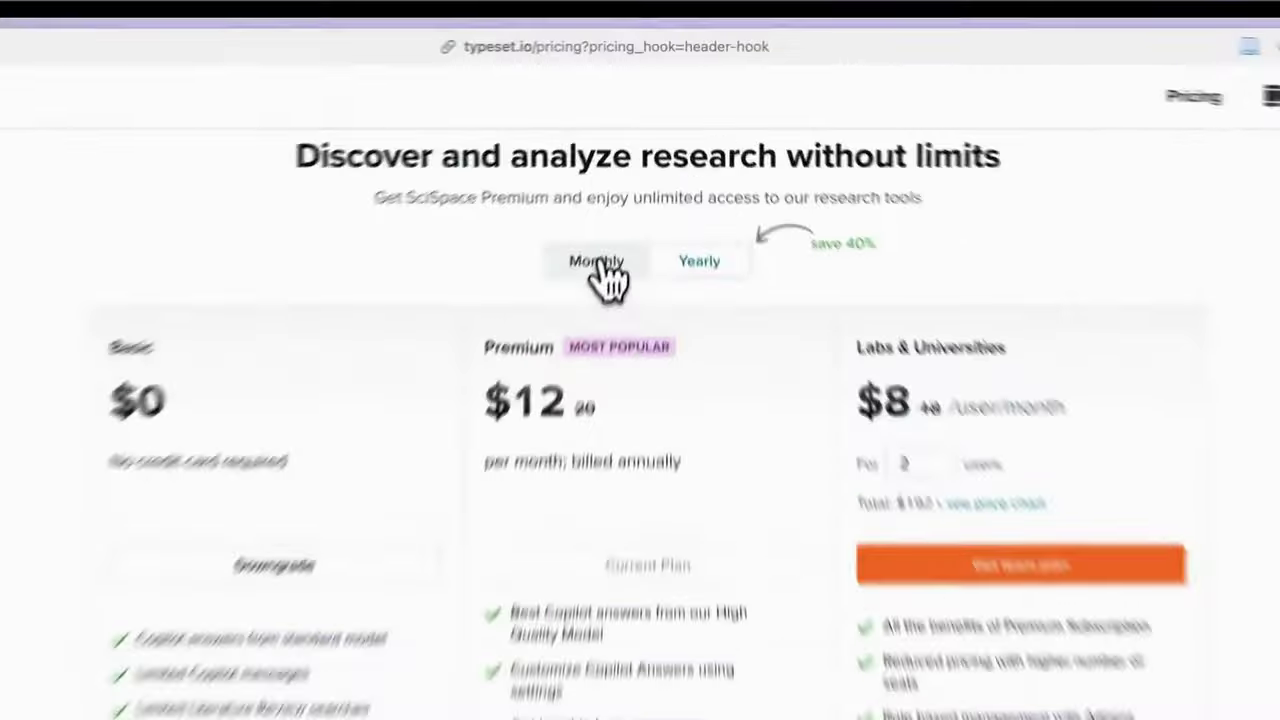
Step: Toggle billing again and finish on yearly: Premium $12, Labs & Universities $8 per user
left_click(627, 177)
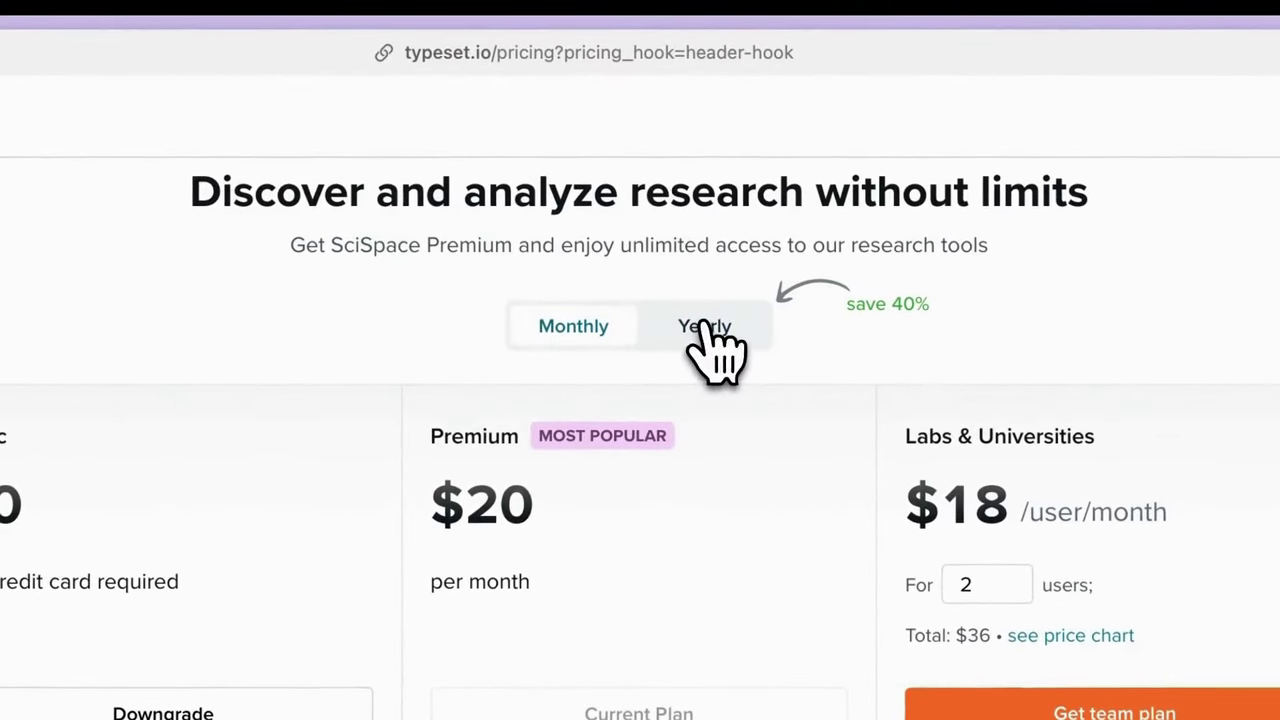
left_click(690, 176)
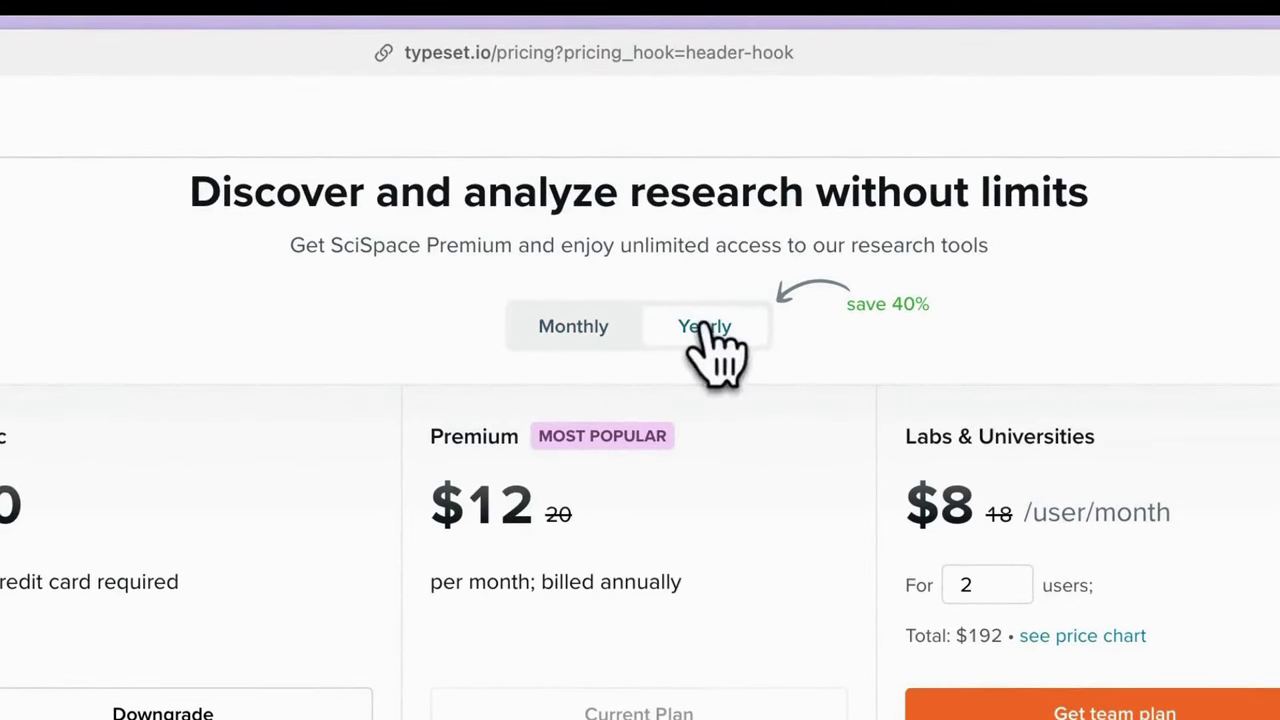
left_click(597, 326)
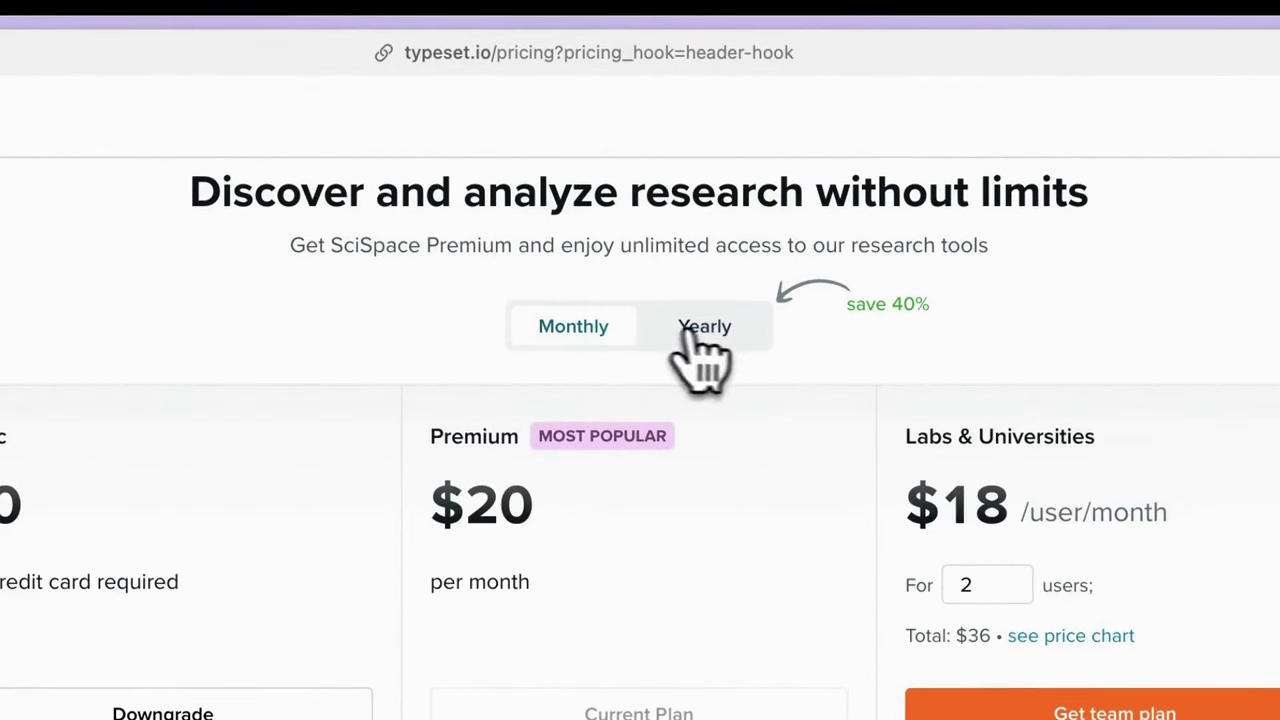
left_click(700, 330)
left_click(588, 326)
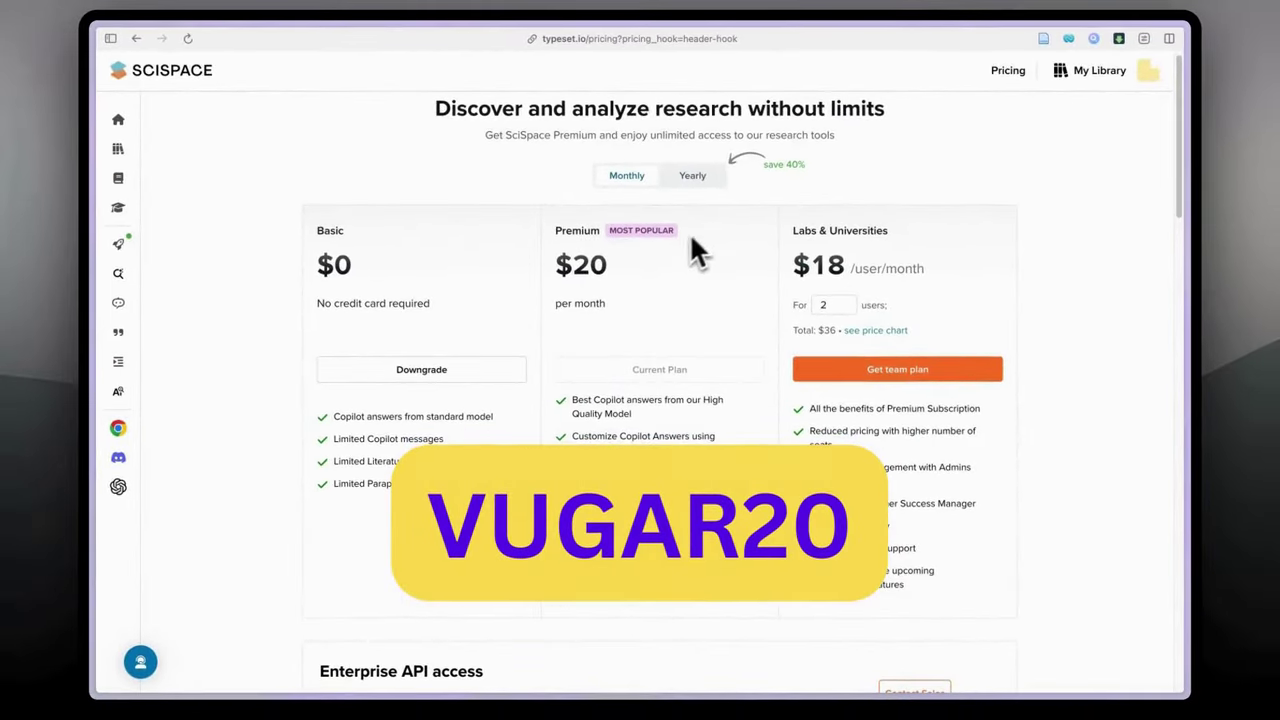
left_click(694, 179)
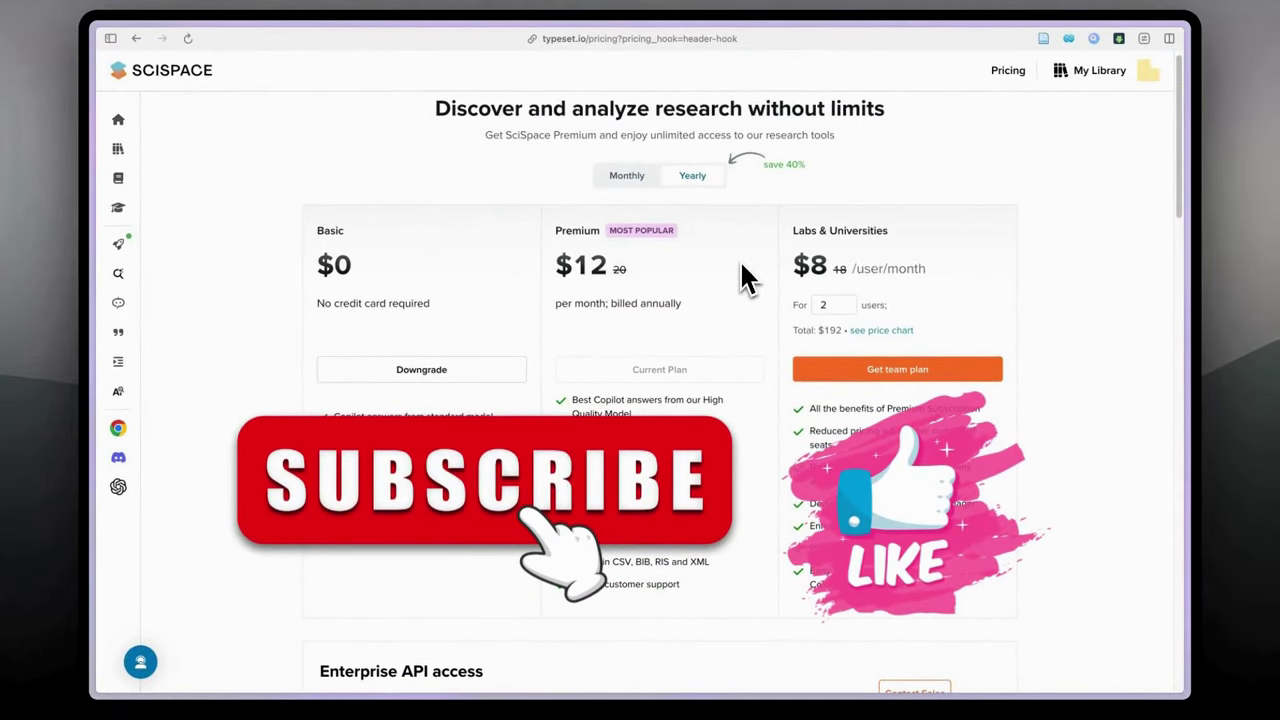
scroll(740, 260, "up", 1)
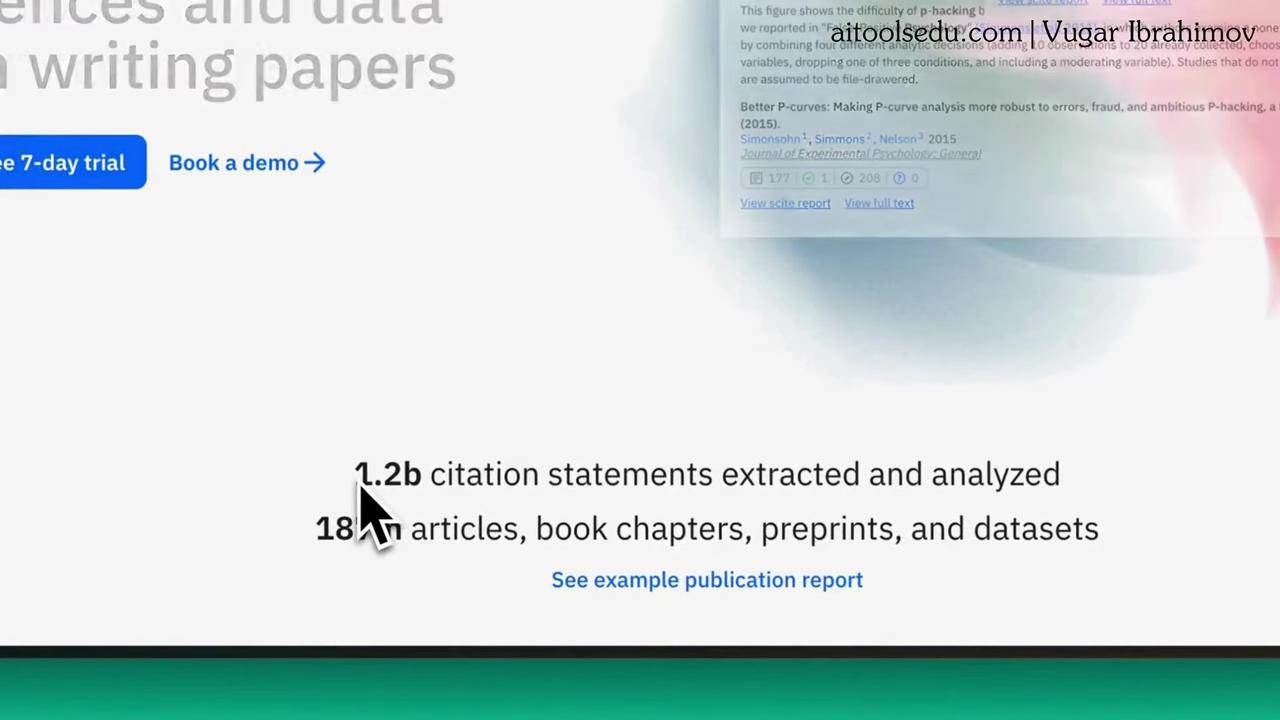
Step: Sign in to scite.ai
left_click_drag(360, 480, 686, 506)
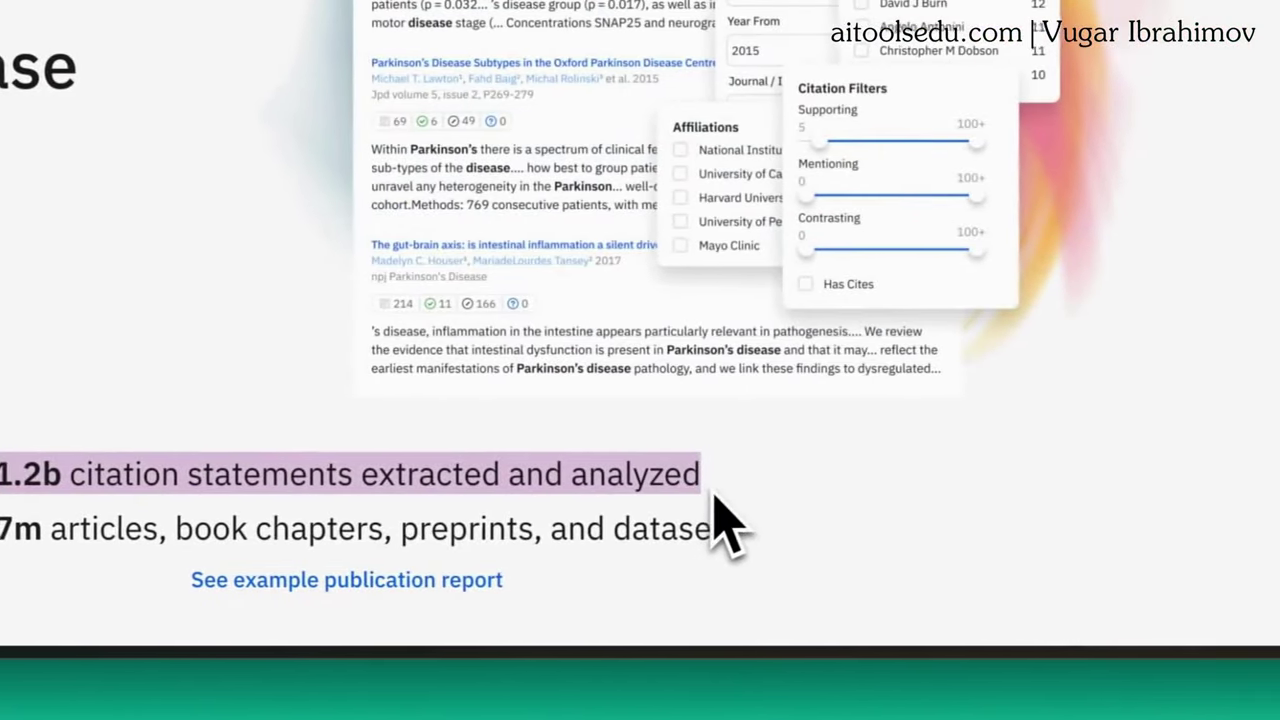
left_click(725, 520)
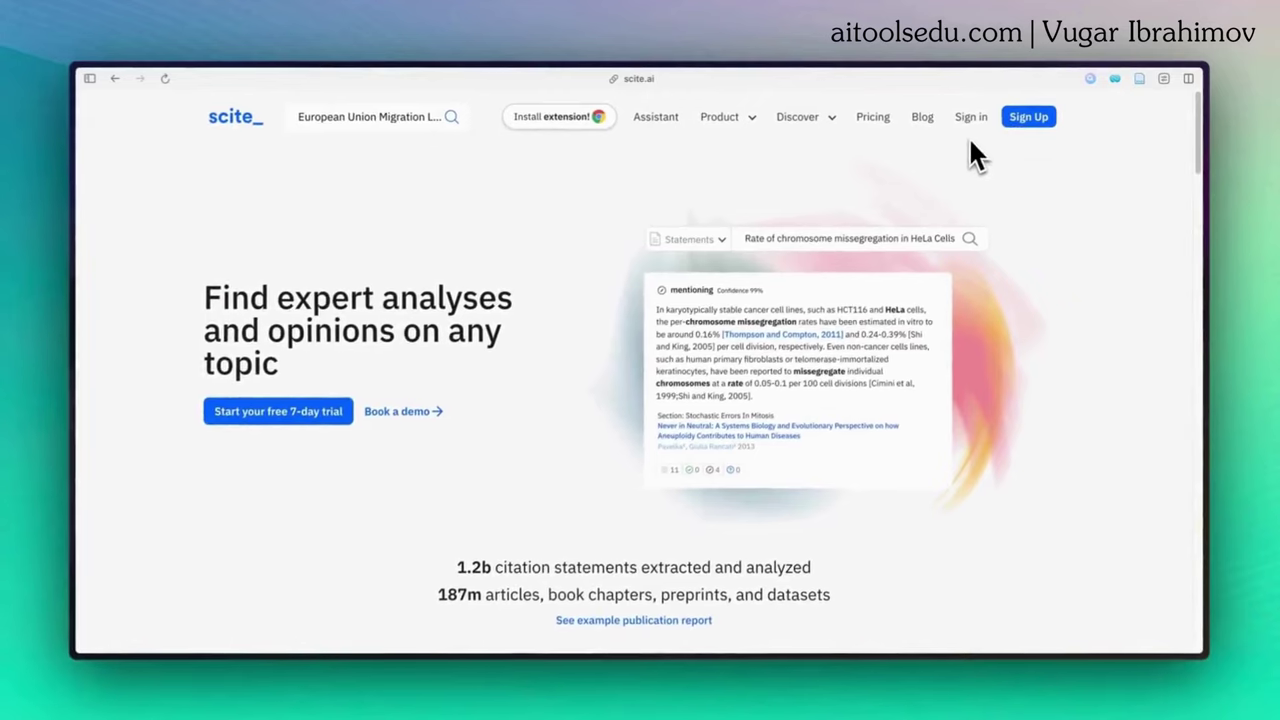
left_click(962, 122)
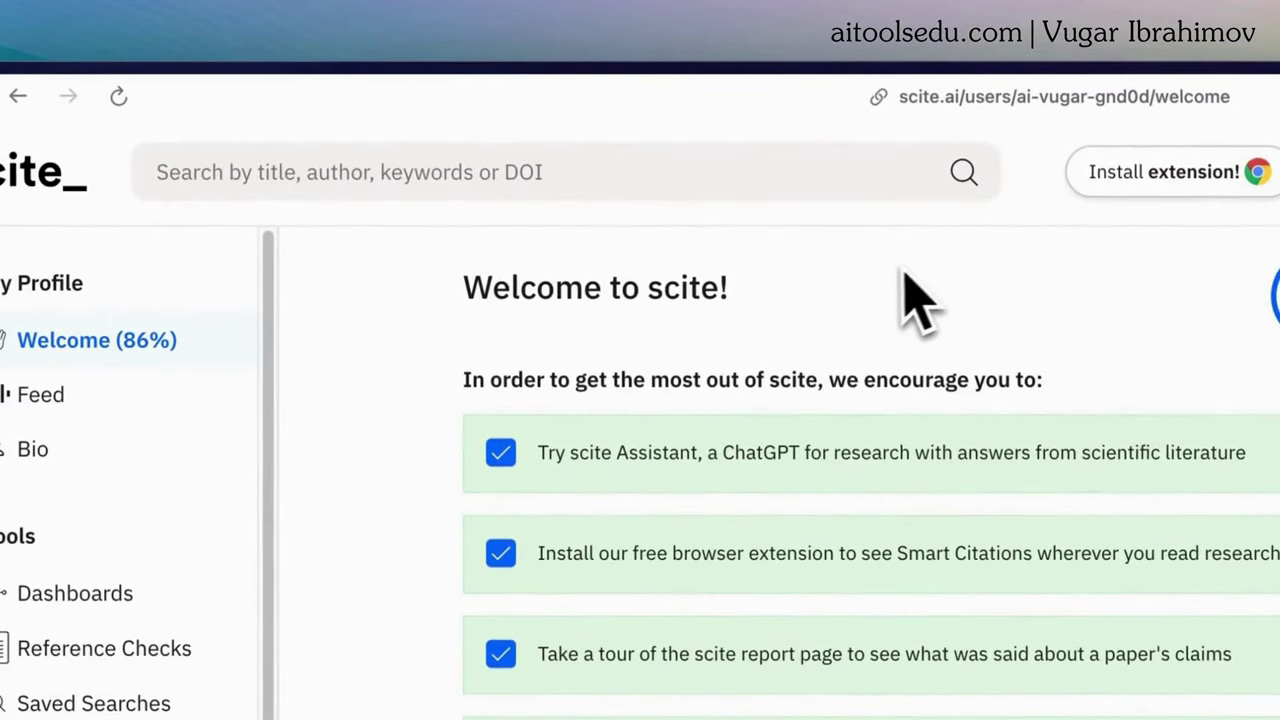
Step: Search scite.ai for 'European Union Migration Laws' and scroll through the results
left_click(566, 172)
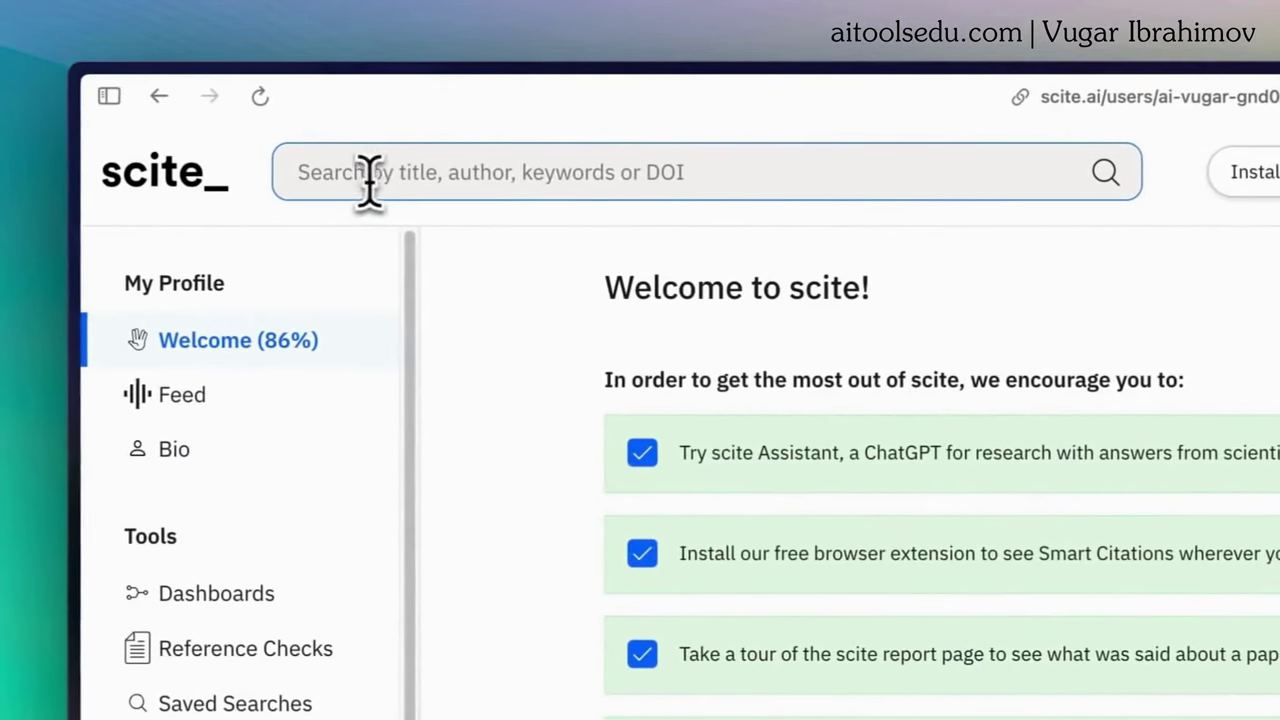
type("Eur")
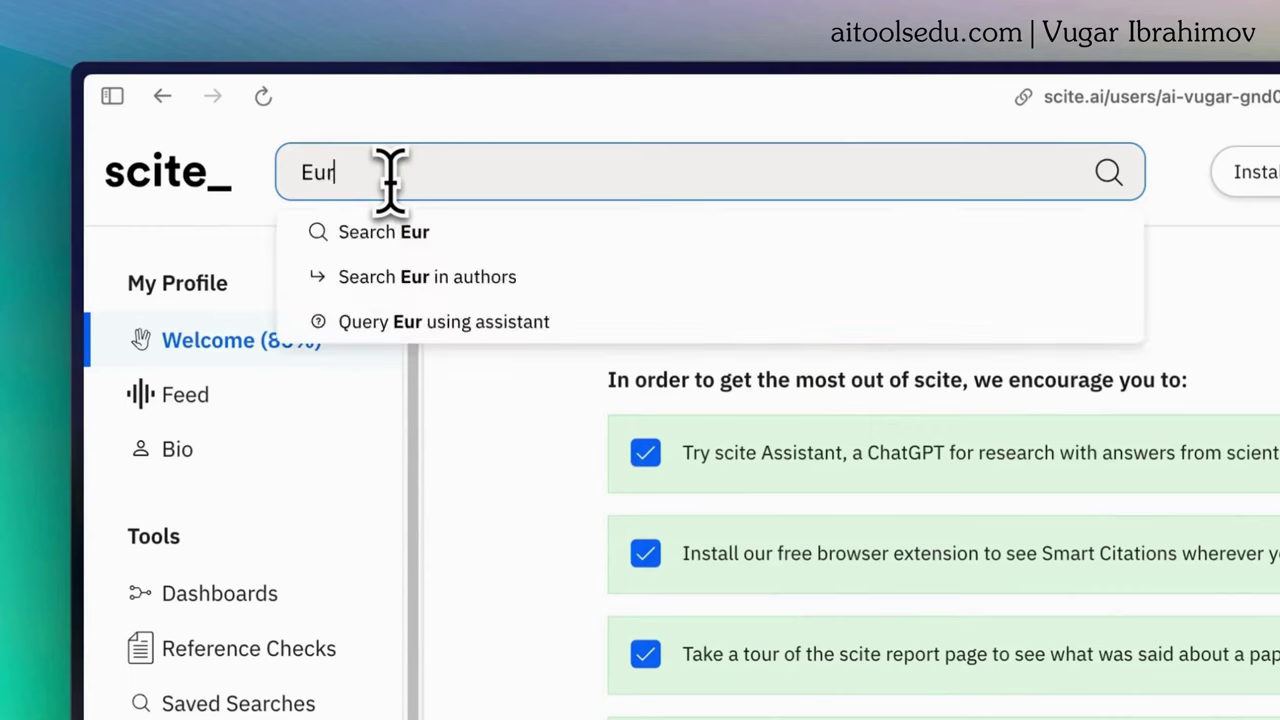
type("opean Union ")
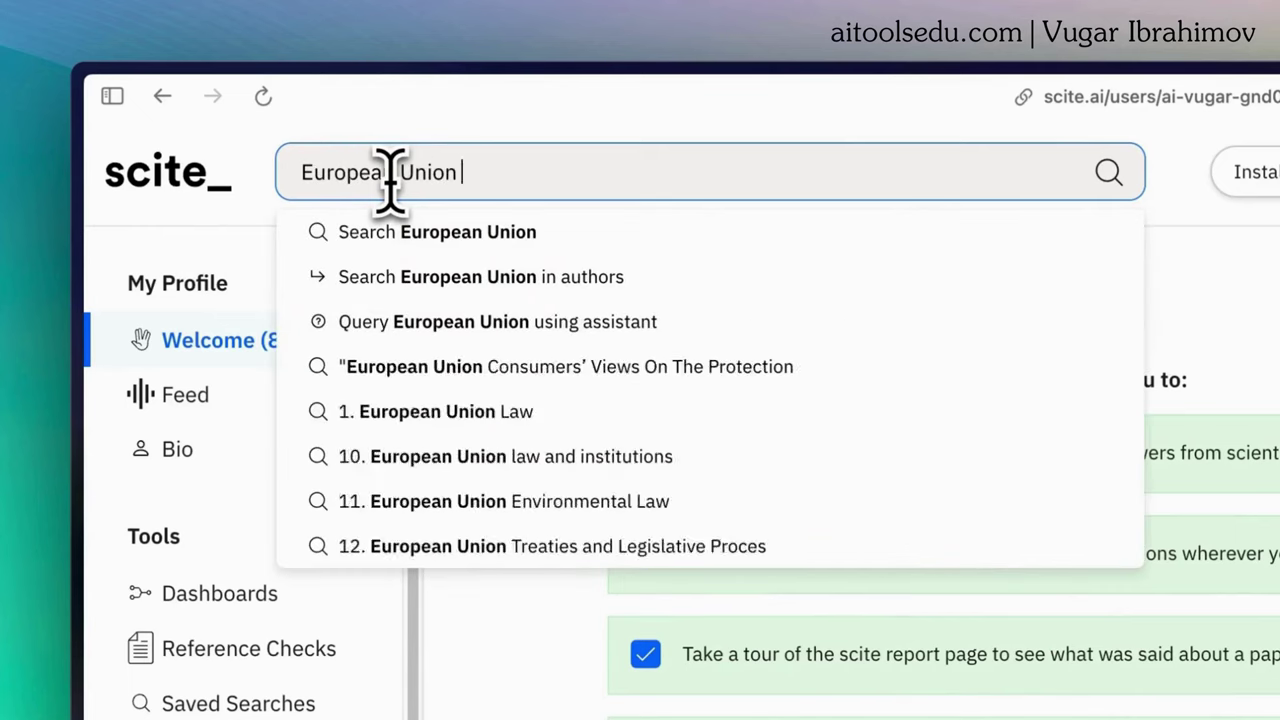
type("Migration Laws")
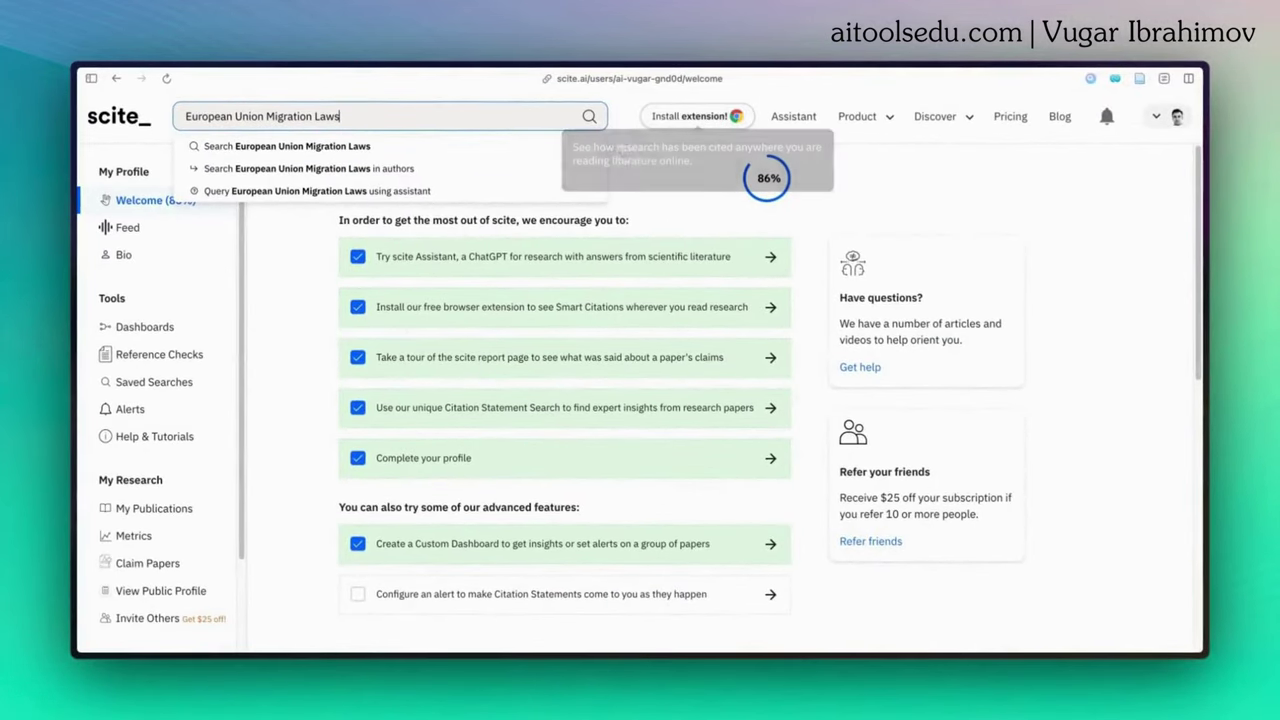
key("Return")
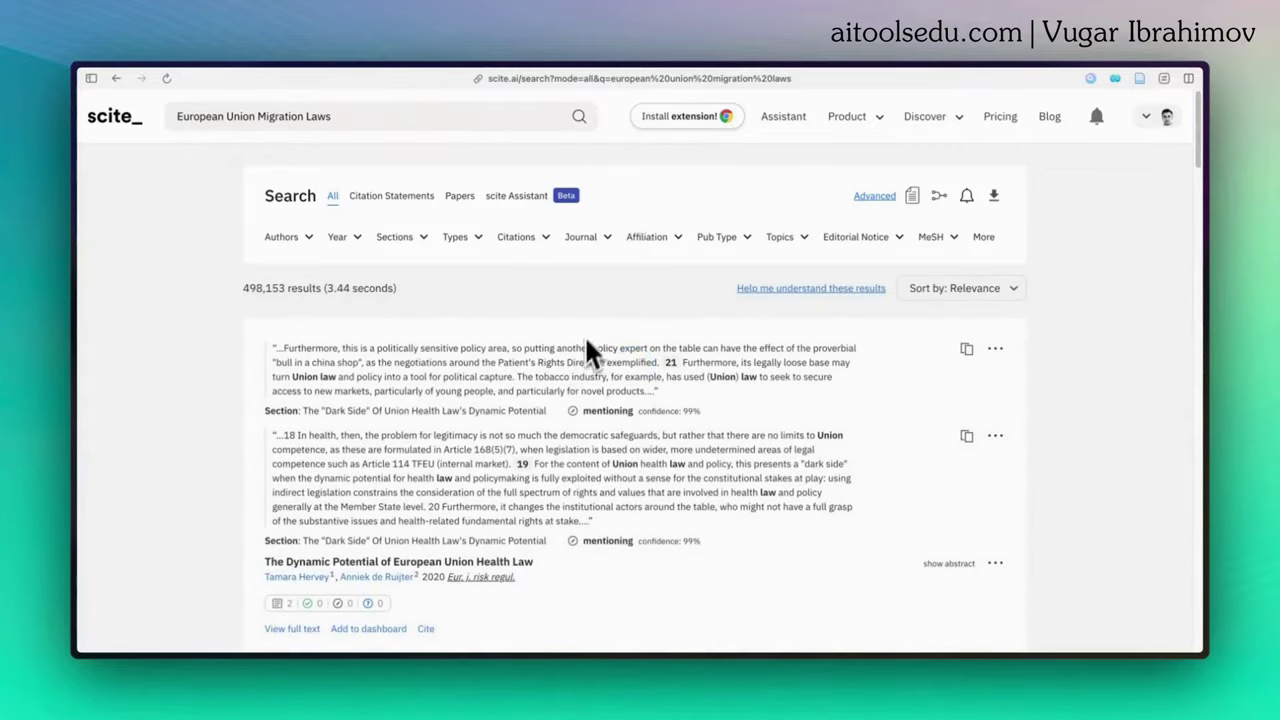
scroll(585, 345, "down", 10)
scroll(593, 368, "up", 3)
scroll(593, 368, "down", 3)
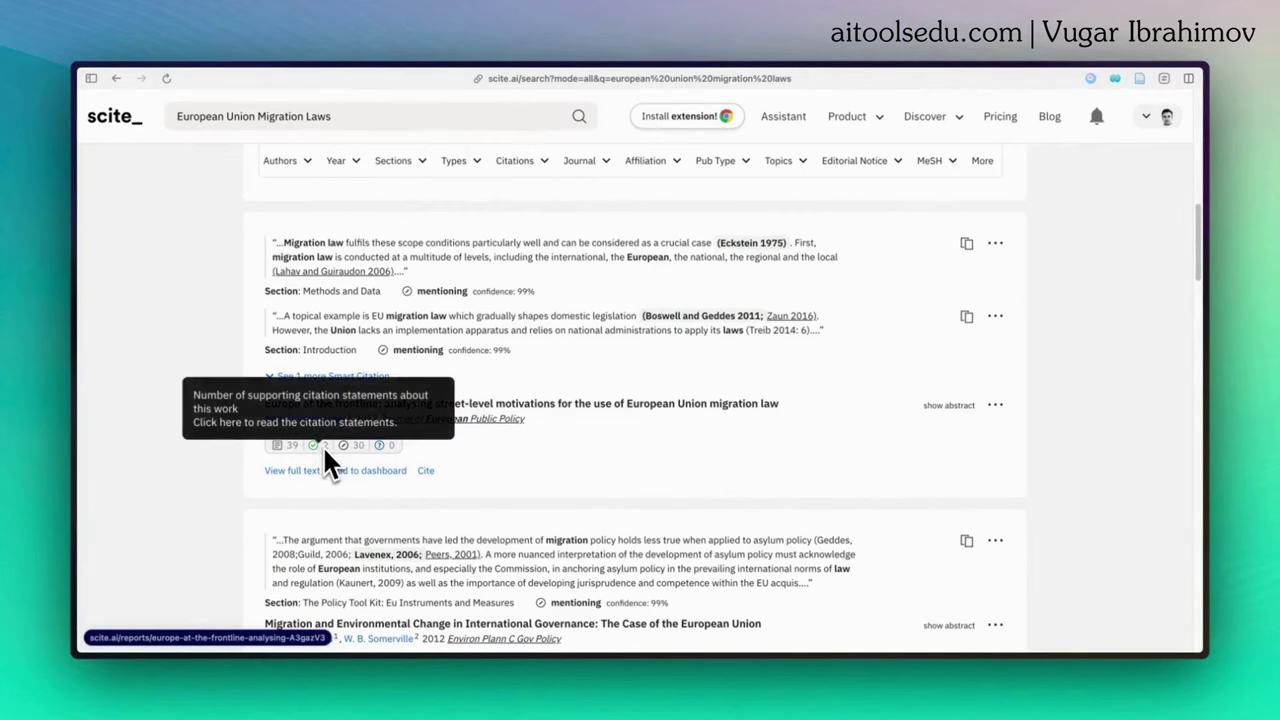
scroll(640, 352, "up", 1)
scroll(645, 345, "up", 1)
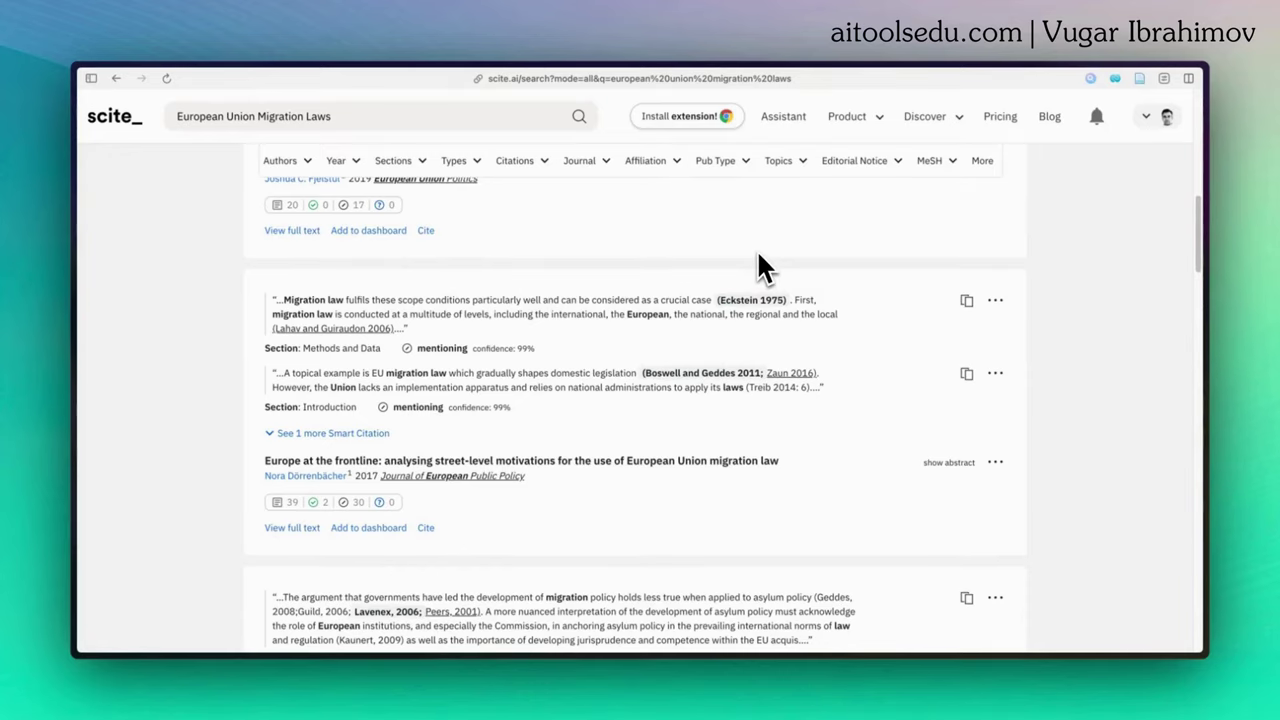
left_click(780, 118)
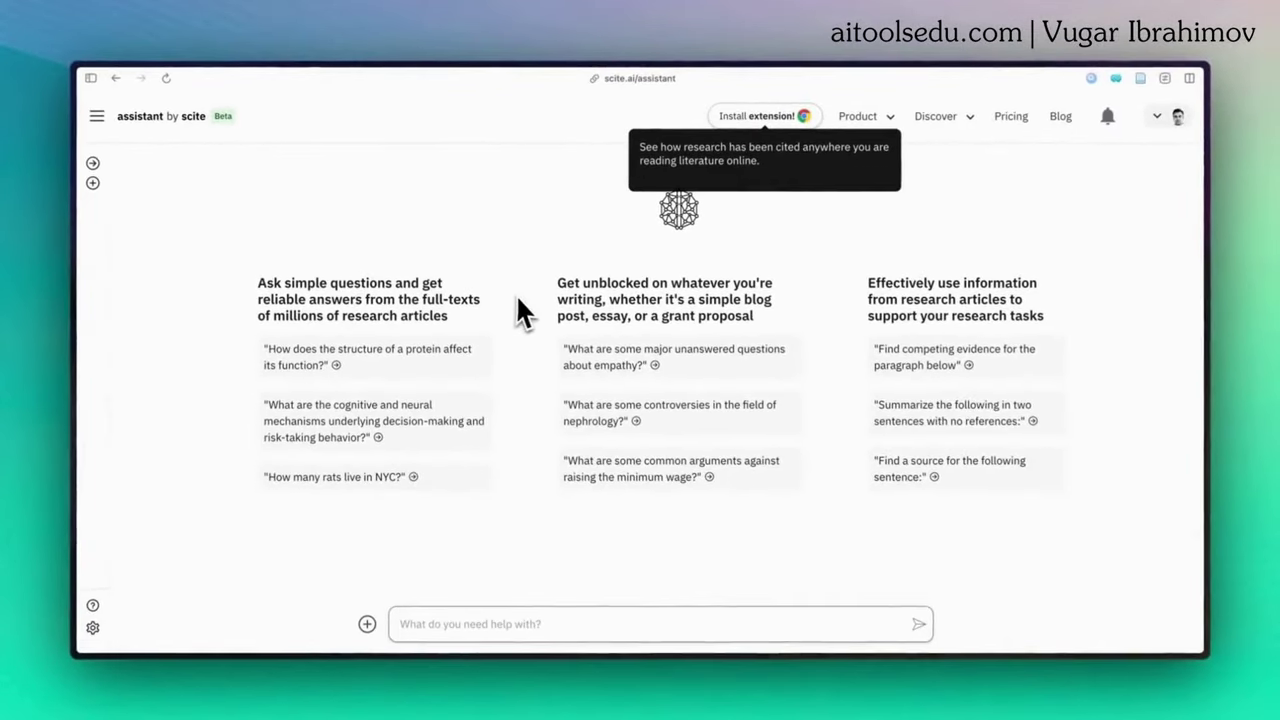
Step: Ask the scite Assistant 'European Union Migration Laws' to get a cited answer with references
left_click(444, 623)
type("European")
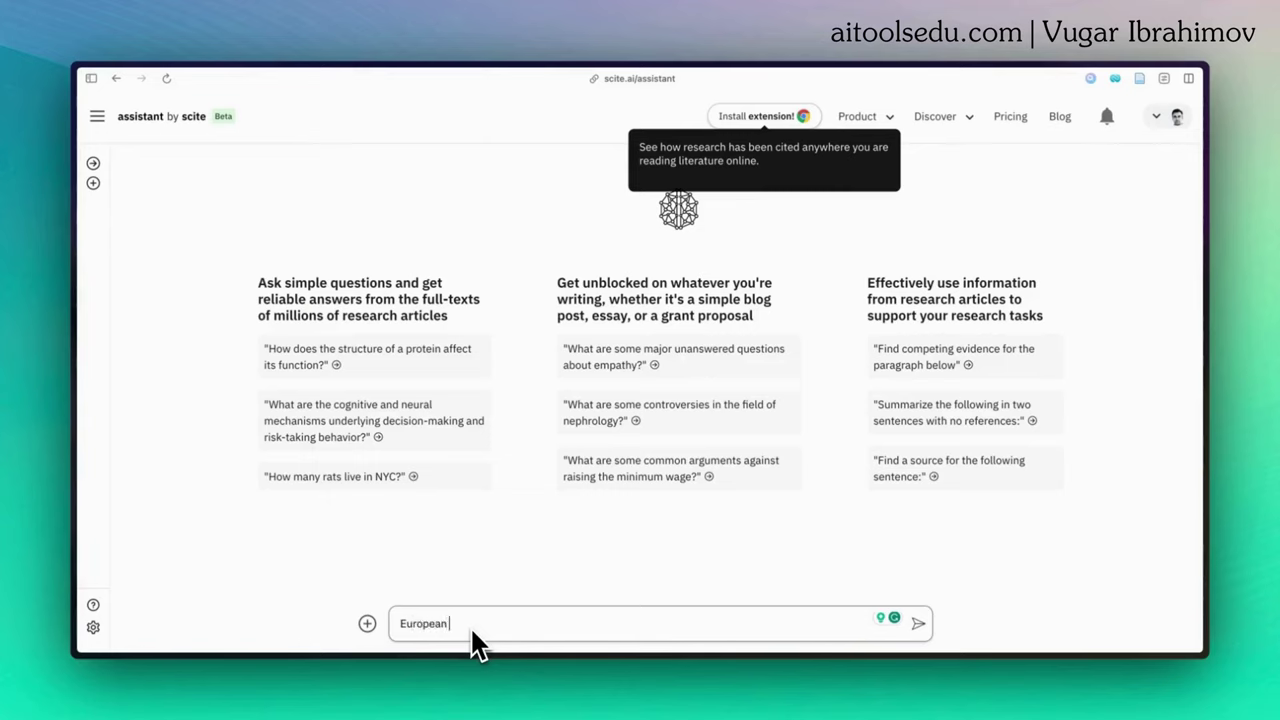
type(" Union Migration LAw")
key("BackSpace")
key("BackSpace")
type("aws")
key("Return")
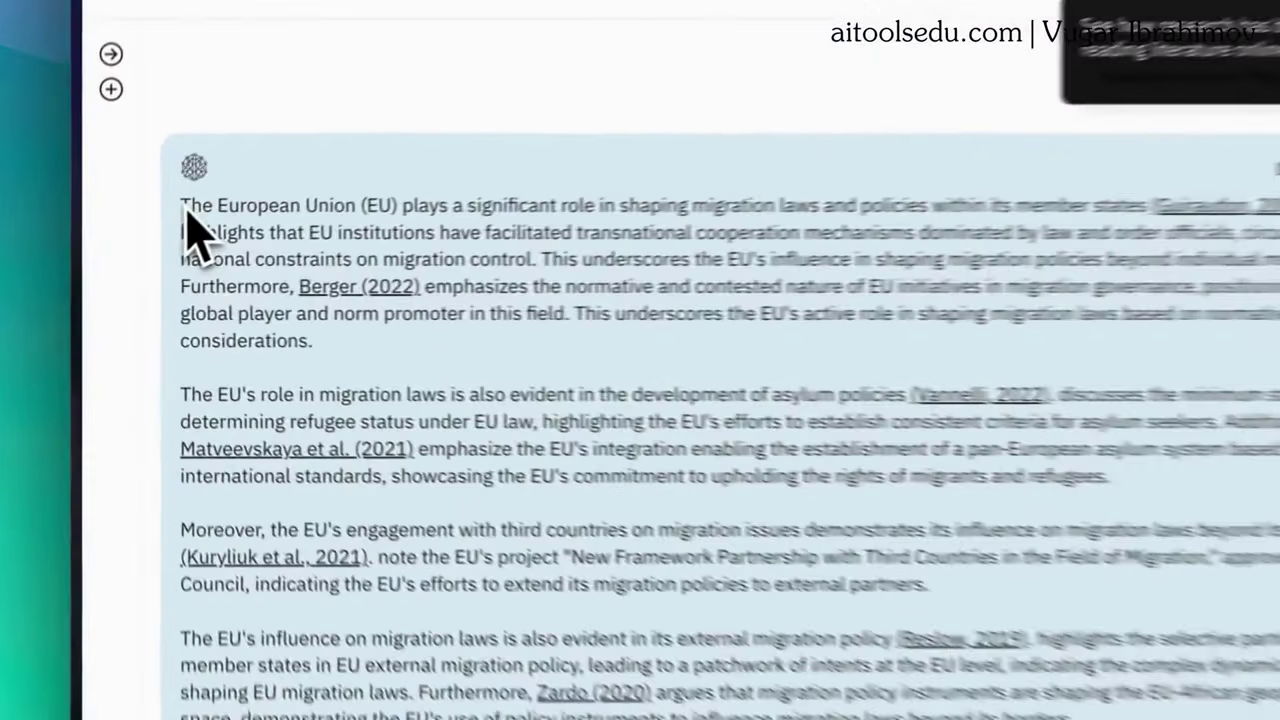
Step: Review the assistant's cited answer and its Berger (2022) citation
left_click_drag(145, 253, 545, 500)
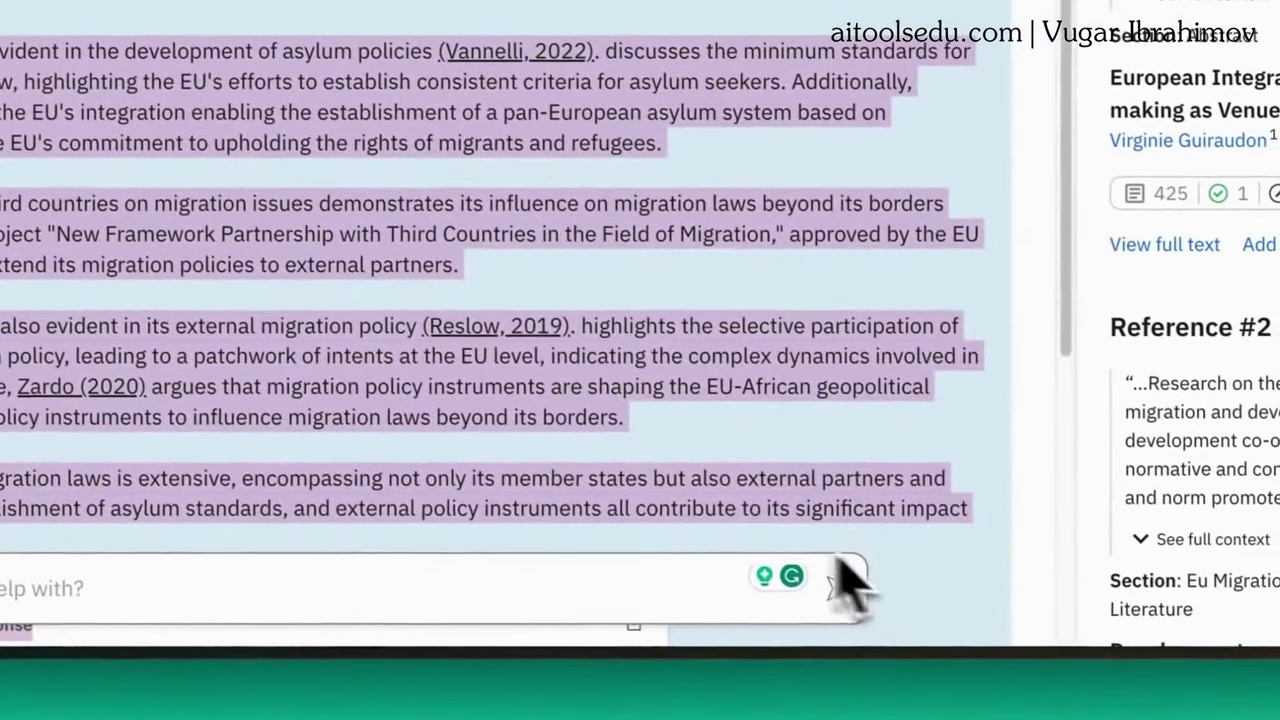
left_click(600, 460)
mouse_move(255, 183)
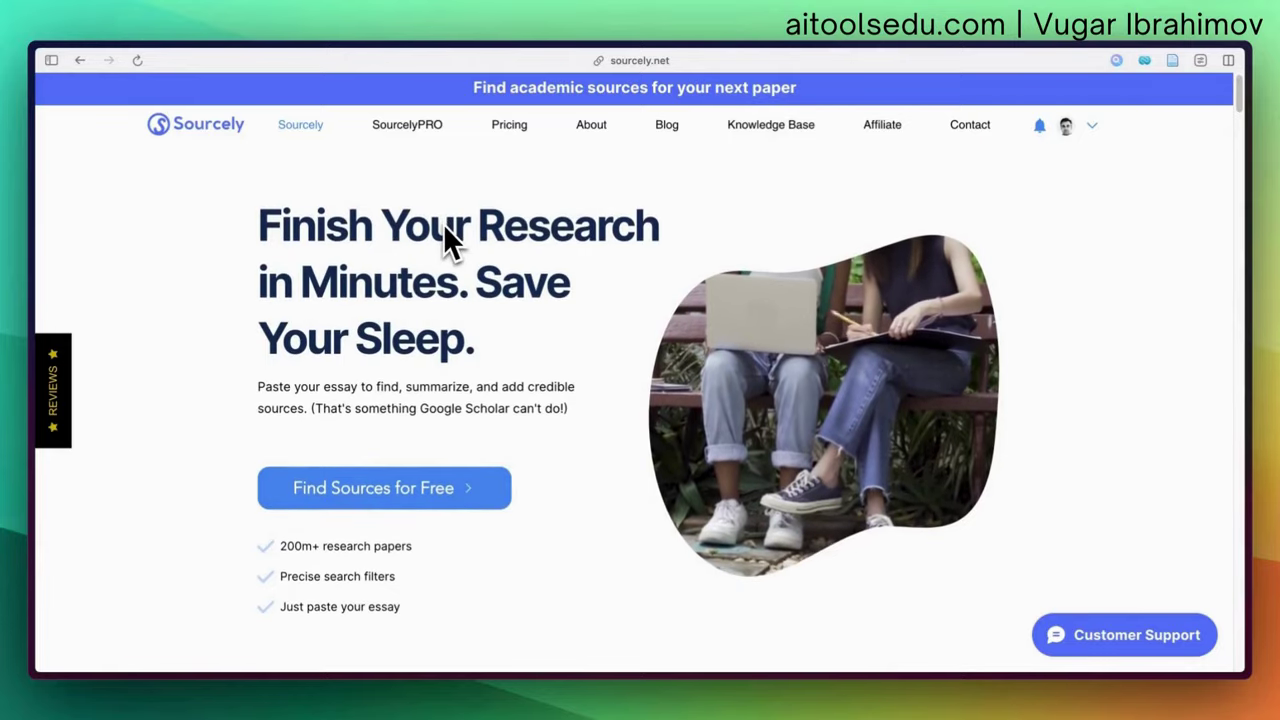
Step: Open SourcelyPRO and place the cursor in the empty essay box
left_click(407, 126)
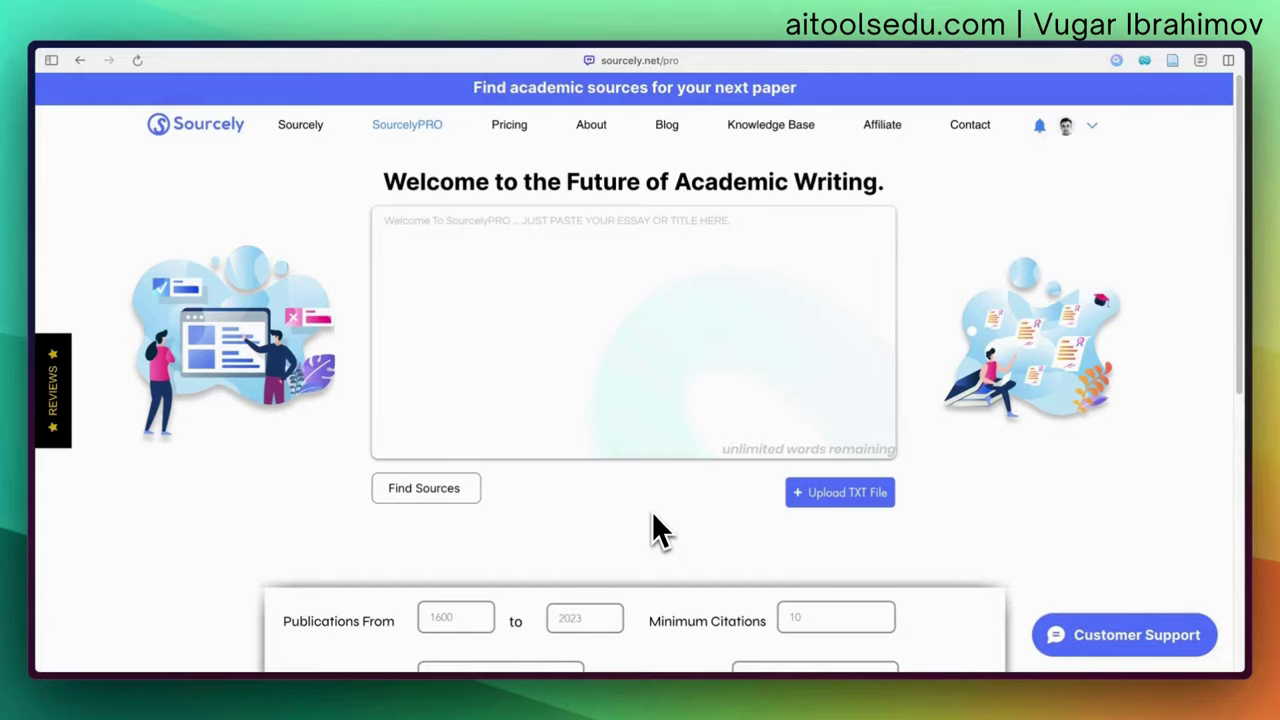
left_click(569, 290)
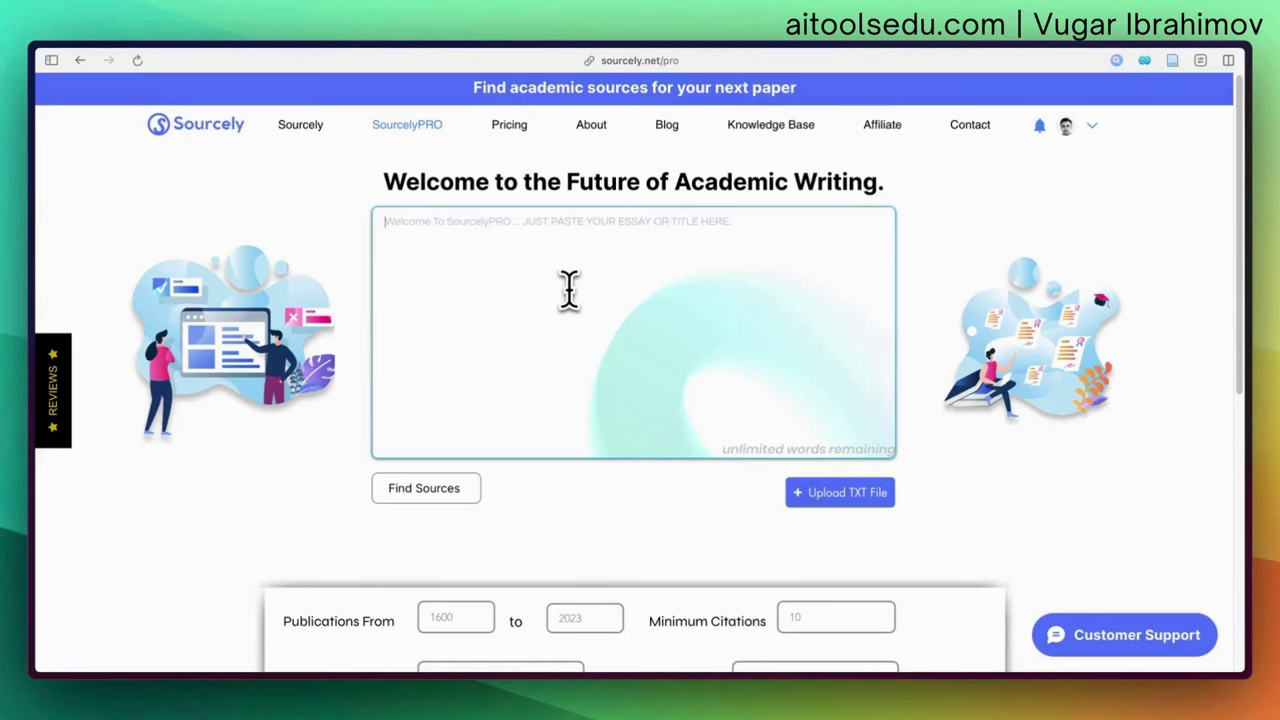
Step: Paste the Security Council veto power essay and find matching sources
type("The permanent members of the Security Council of the United Nations possess veto power which was vested to them by the Charter of the United Nations to maintain global peace and security. As many, as well as recent events (Russia's illegal aggression towards Ukraine in 2022) exhibit, in certain circumstances casting veto power, poses some perils to the global peace, per se, and they are twofold. First, all permanent members can exercise this power, according to their will, to block any resolution of the Security Council, including those that deplore their own illegal and illegit actions. The second challenge is the amendment of the UN Charter. The present wording of the UN Charter makes amending the Charter paradoxically onerous, if not impossible (by giving huge power to the permanent members again). Consequently, this situation has long triggered and urged politicians and legal scholars to explore possible solutions. This article will humbly contemplate the issue and explore the suggestions for the reinvigoration of the existing instruments to resolve the current legal and political quagmire.")
scroll(555, 280, "down", 1)
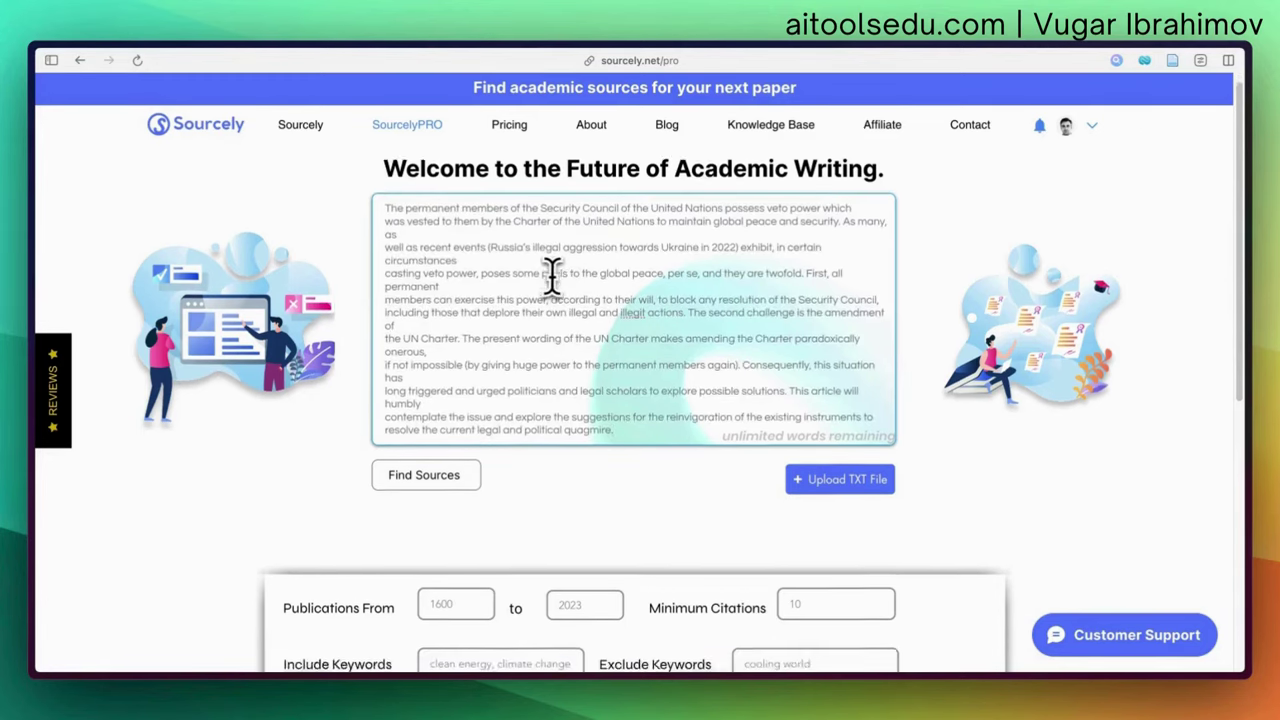
scroll(553, 275, "up", 1)
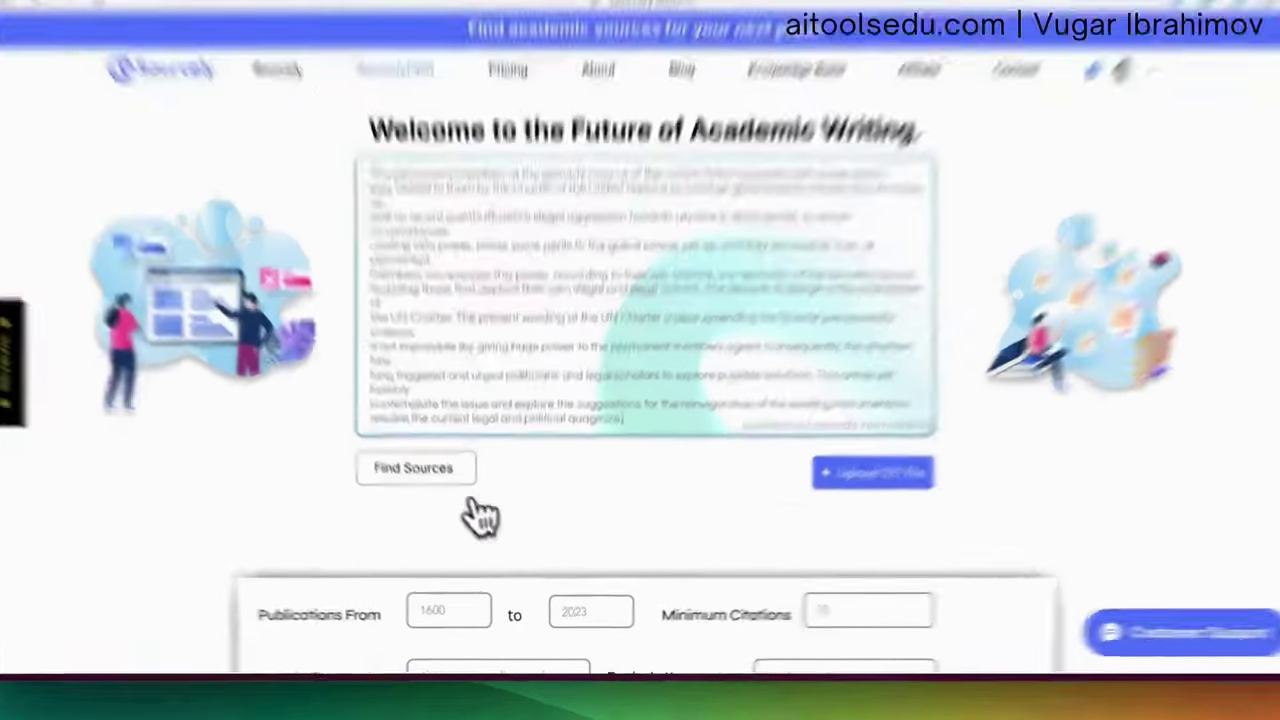
left_click(465, 490)
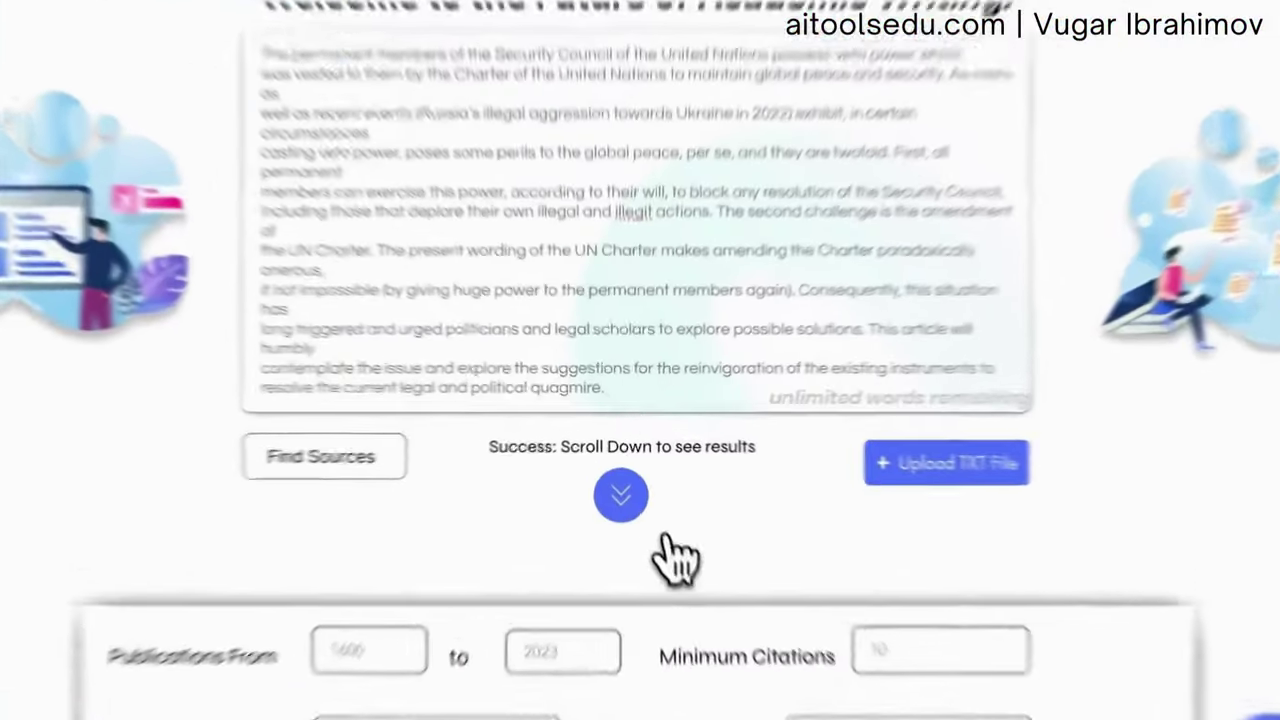
left_click(626, 512)
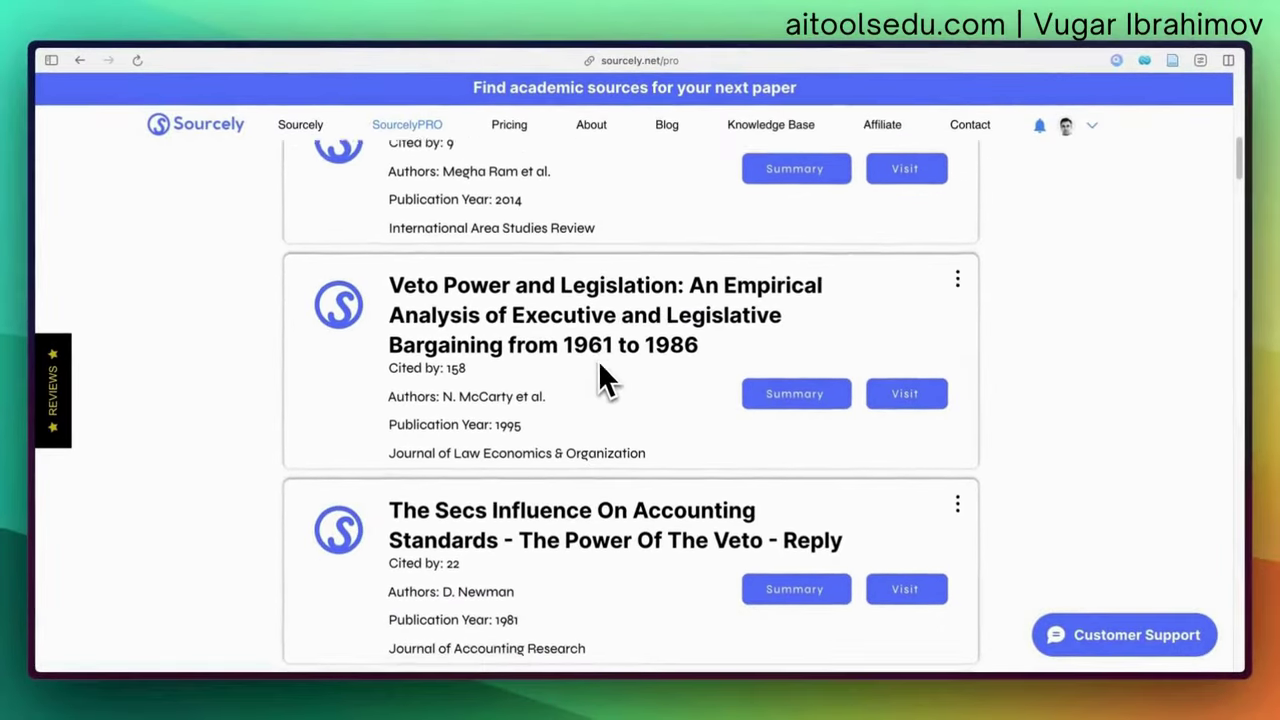
Step: Scroll through the veto-power sources, such as 'Mutual veto and power-sharing' (2014)
scroll(600, 366, "down", 1)
scroll(596, 380, "down", 4)
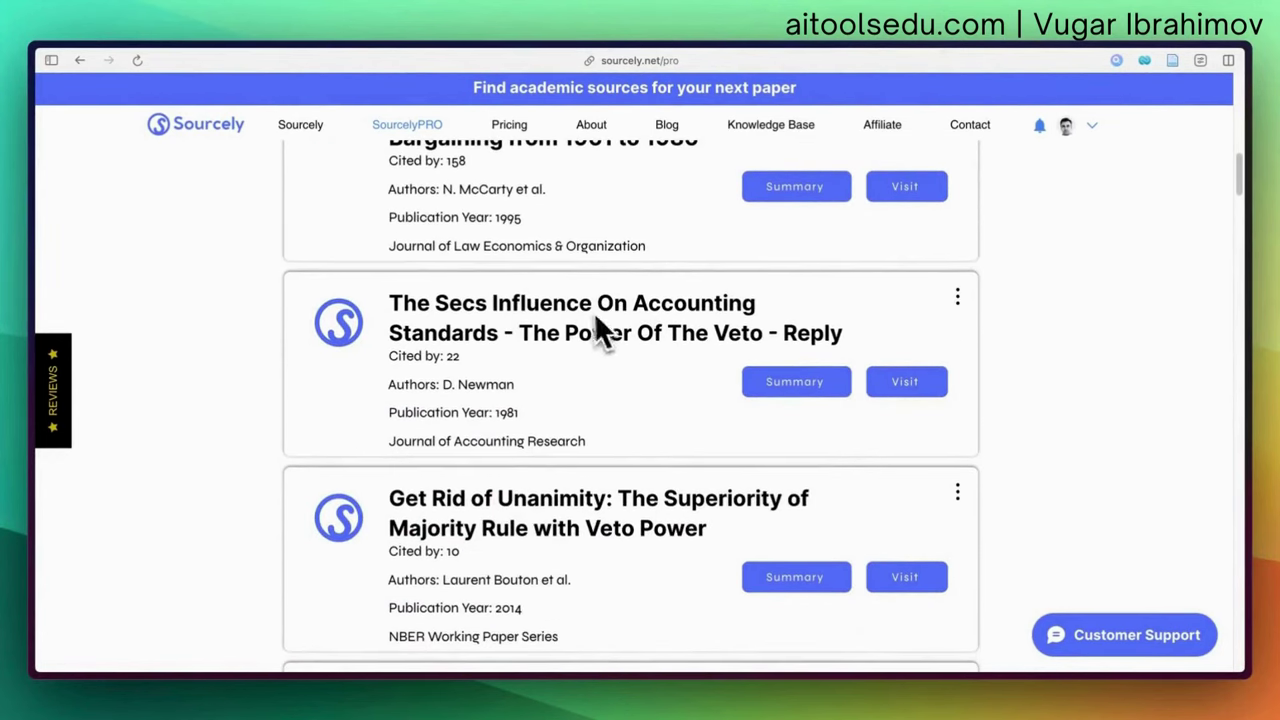
scroll(641, 330, "up", 5)
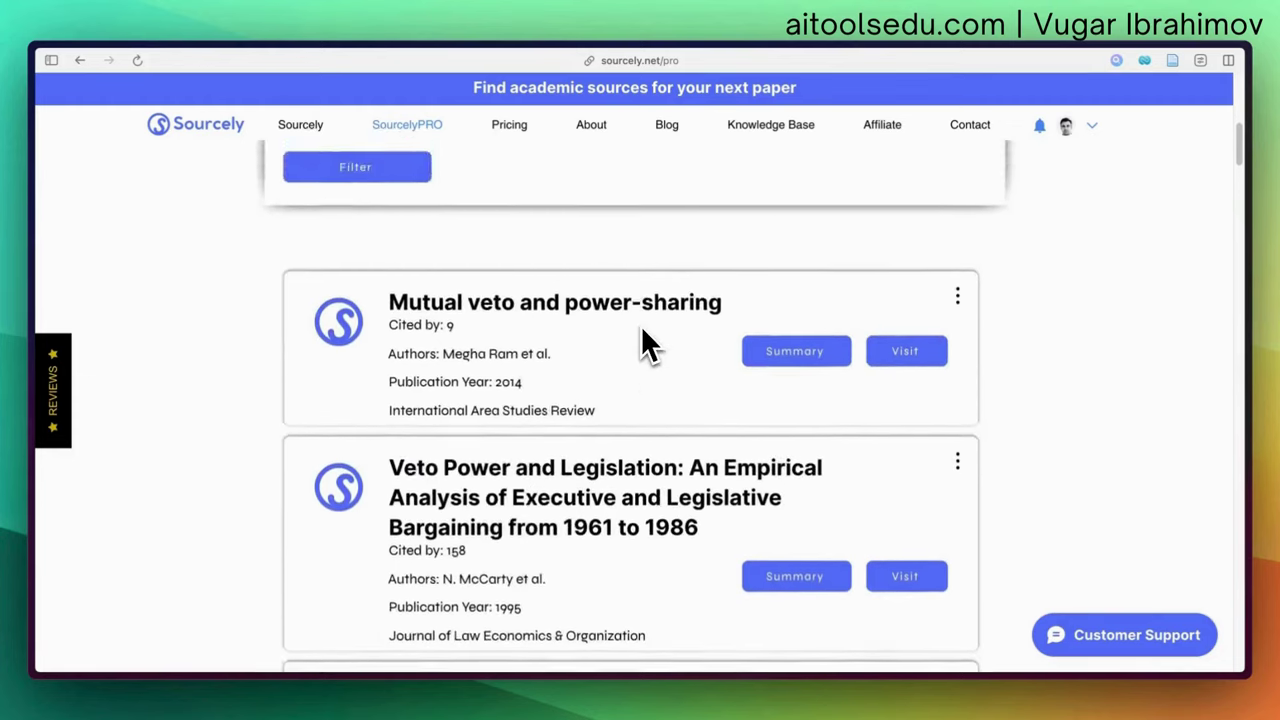
scroll(641, 330, "down", 3)
scroll(643, 333, "down", 9)
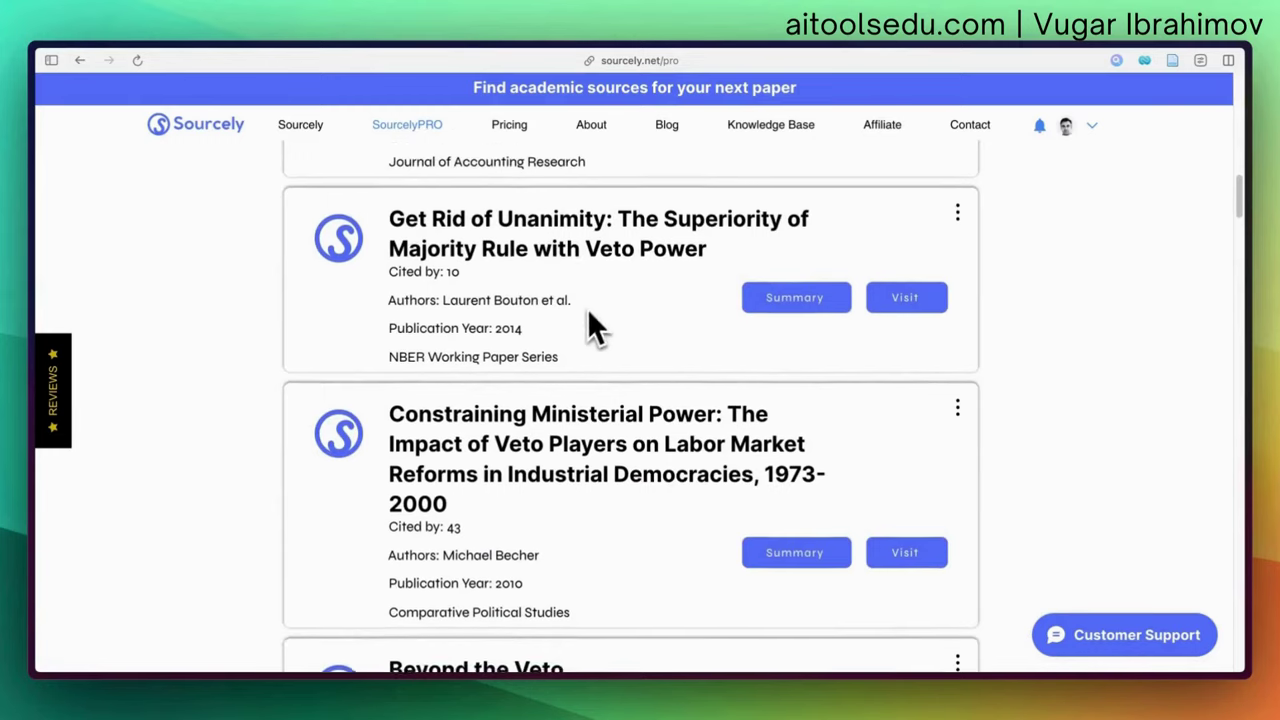
scroll(585, 318, "up", 10)
scroll(585, 315, "down", 12)
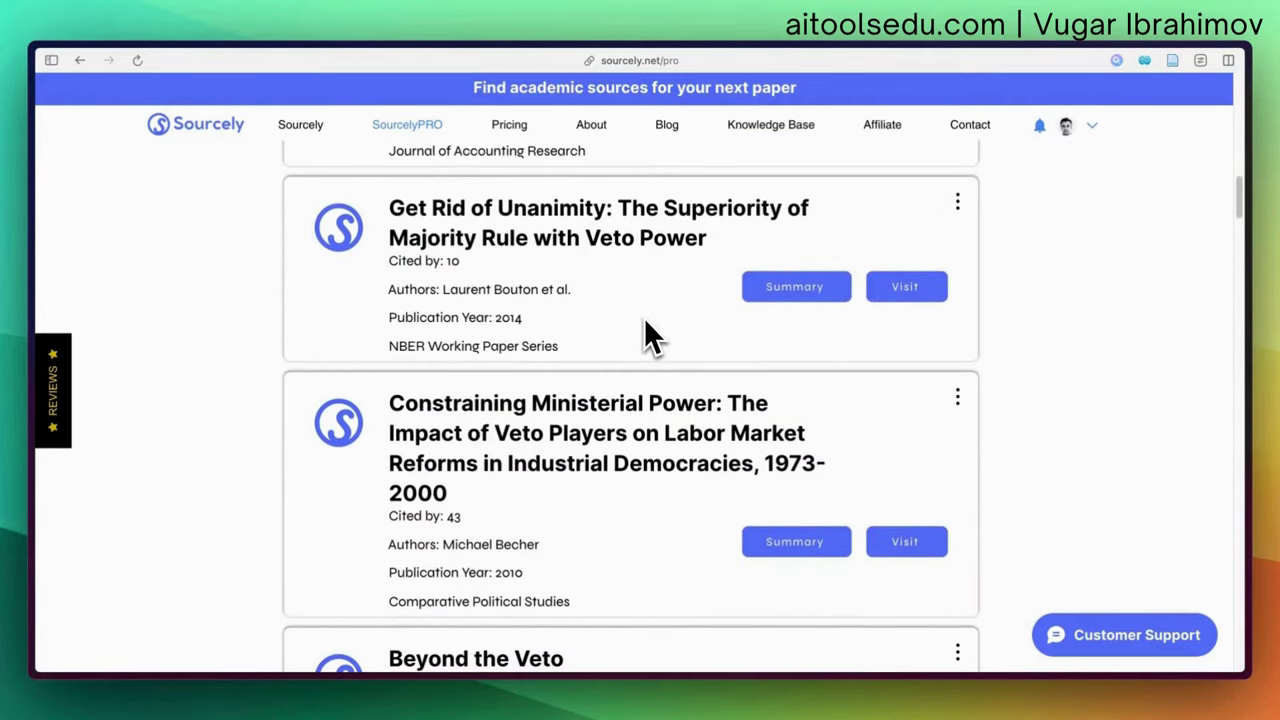
scroll(644, 317, "down", 12)
scroll(646, 318, "down", 12)
scroll(646, 318, "down", 12)
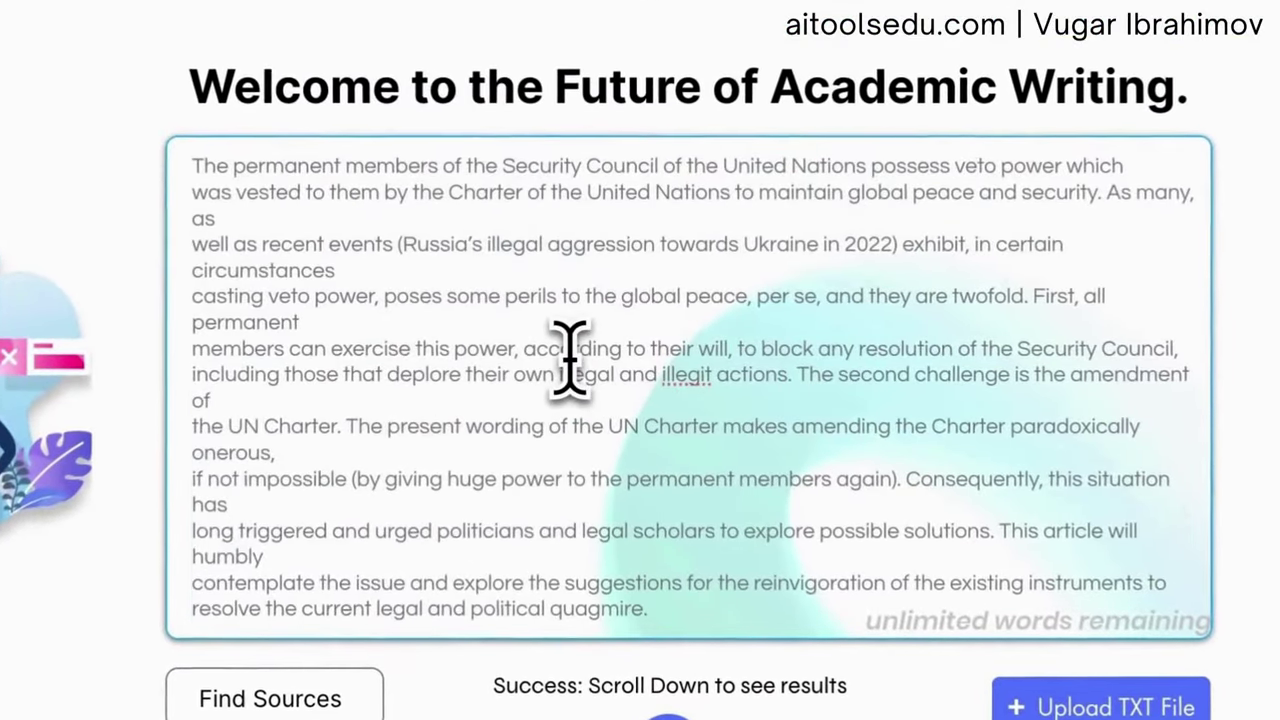
Step: Replace the essay with 'the impact of climate change on global human mobility' and find sources
key("ctrl+a")
key("BackSpace")
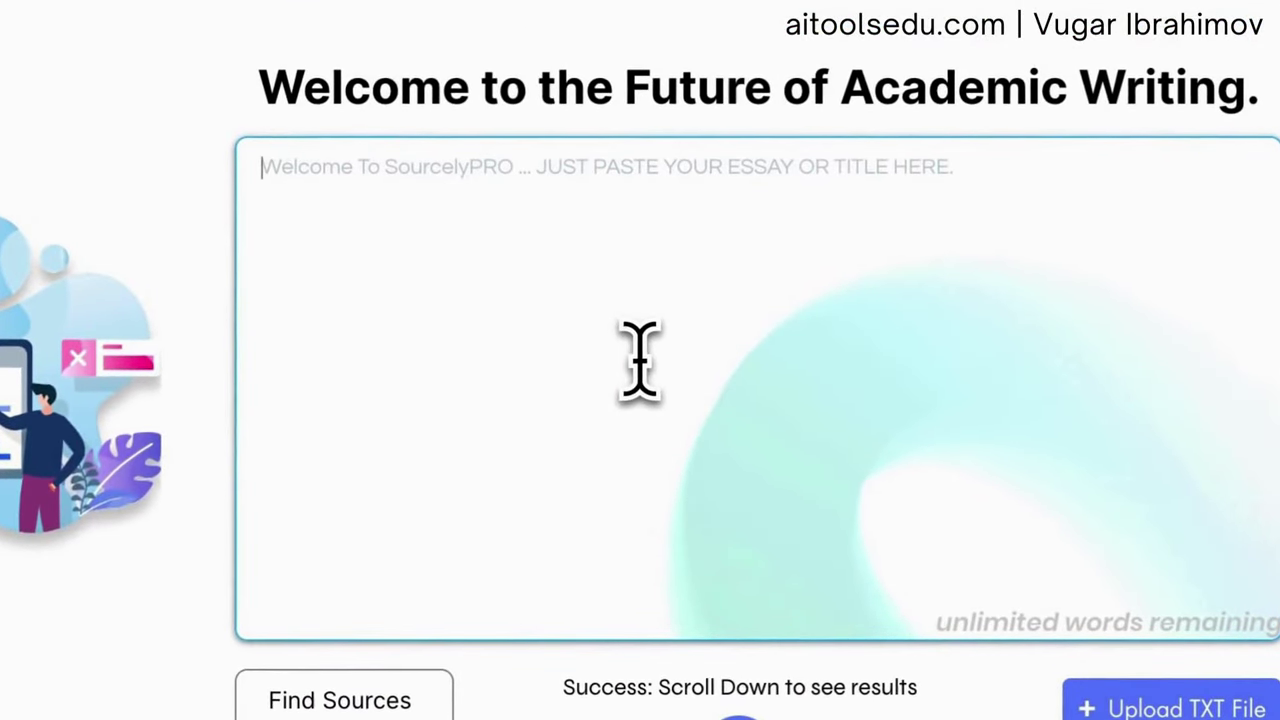
type("the impact of clim")
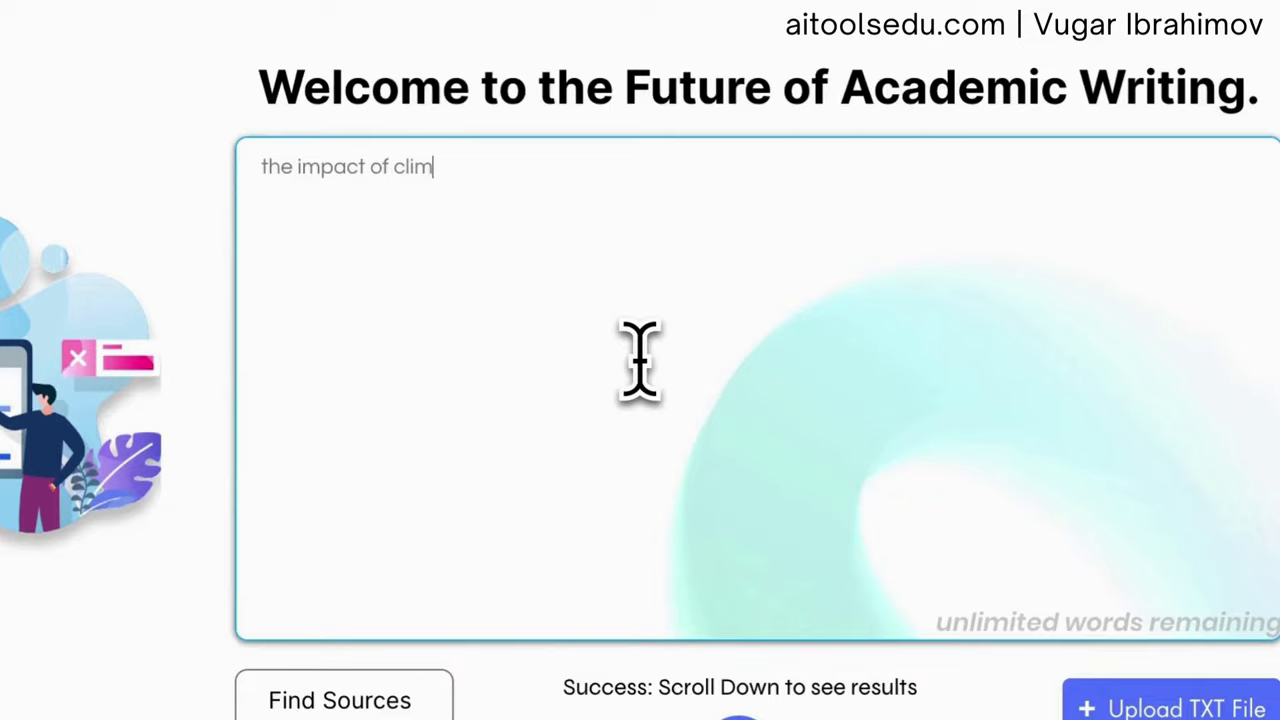
type("ate change on g")
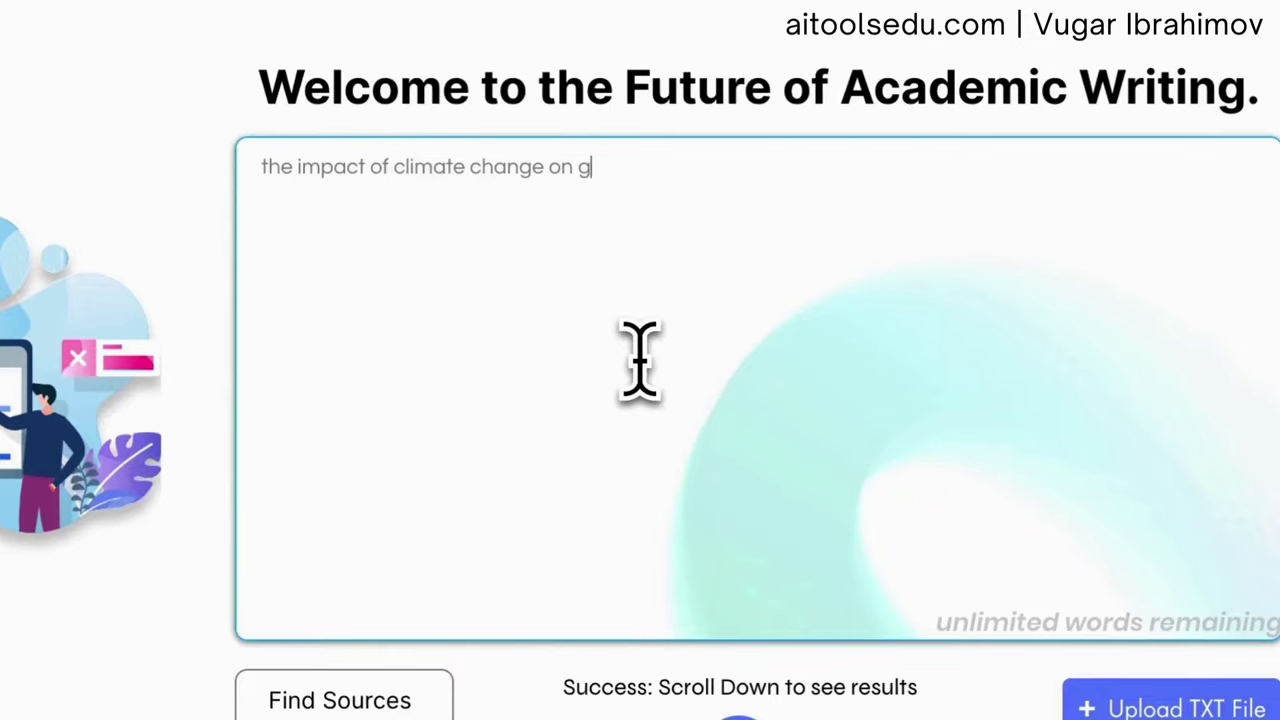
type("lobal human mobility")
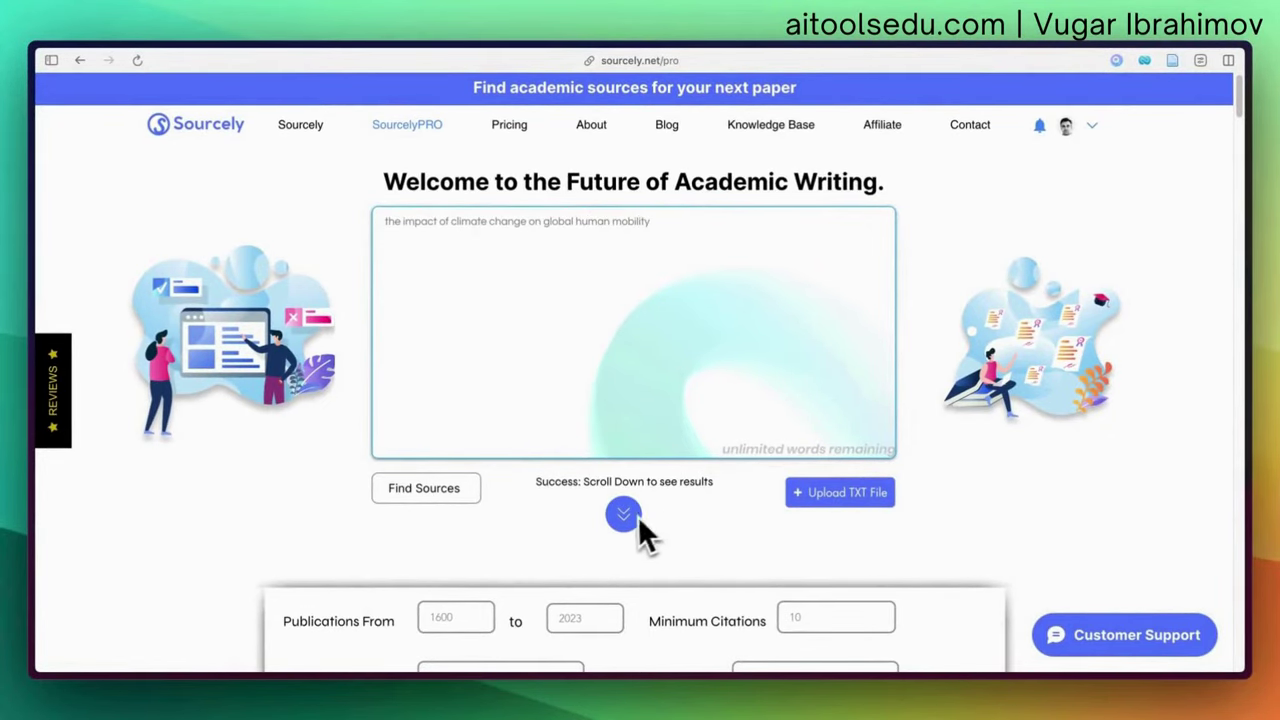
left_click(455, 488)
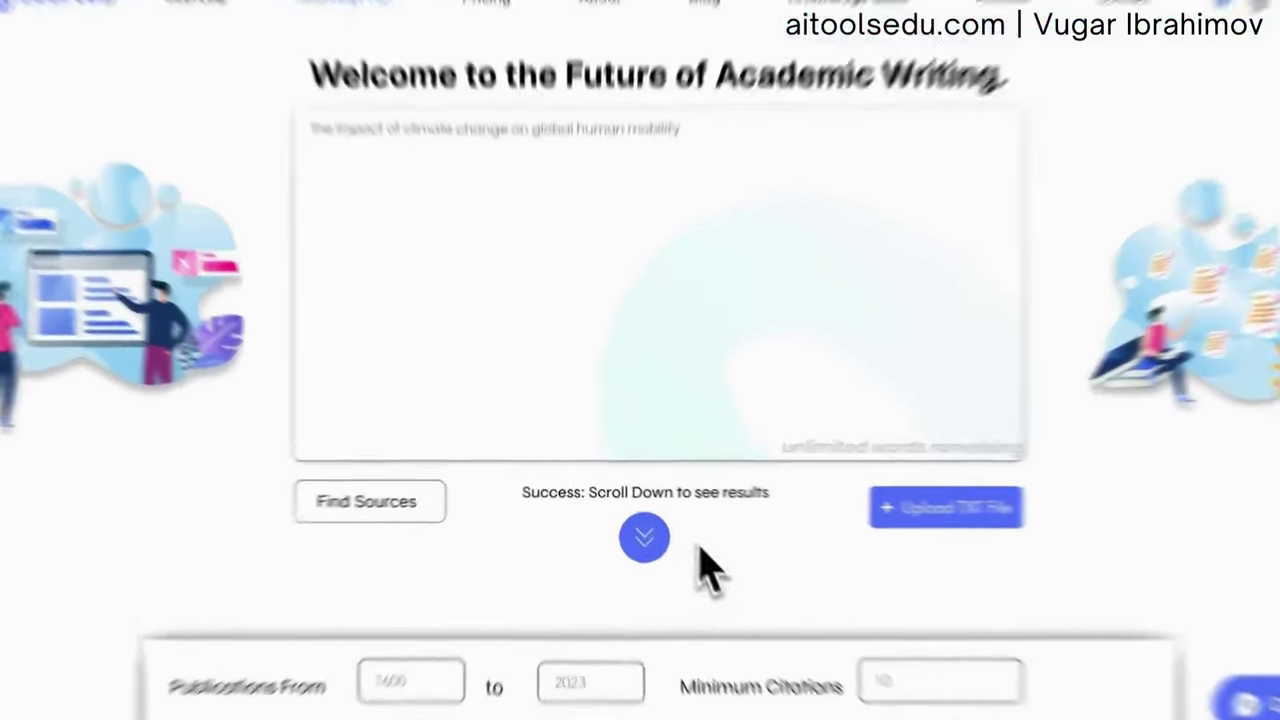
Step: Browse the climate change results and open the PDF of 'The Economics of Climate Change'
scroll(699, 548, "down", 10)
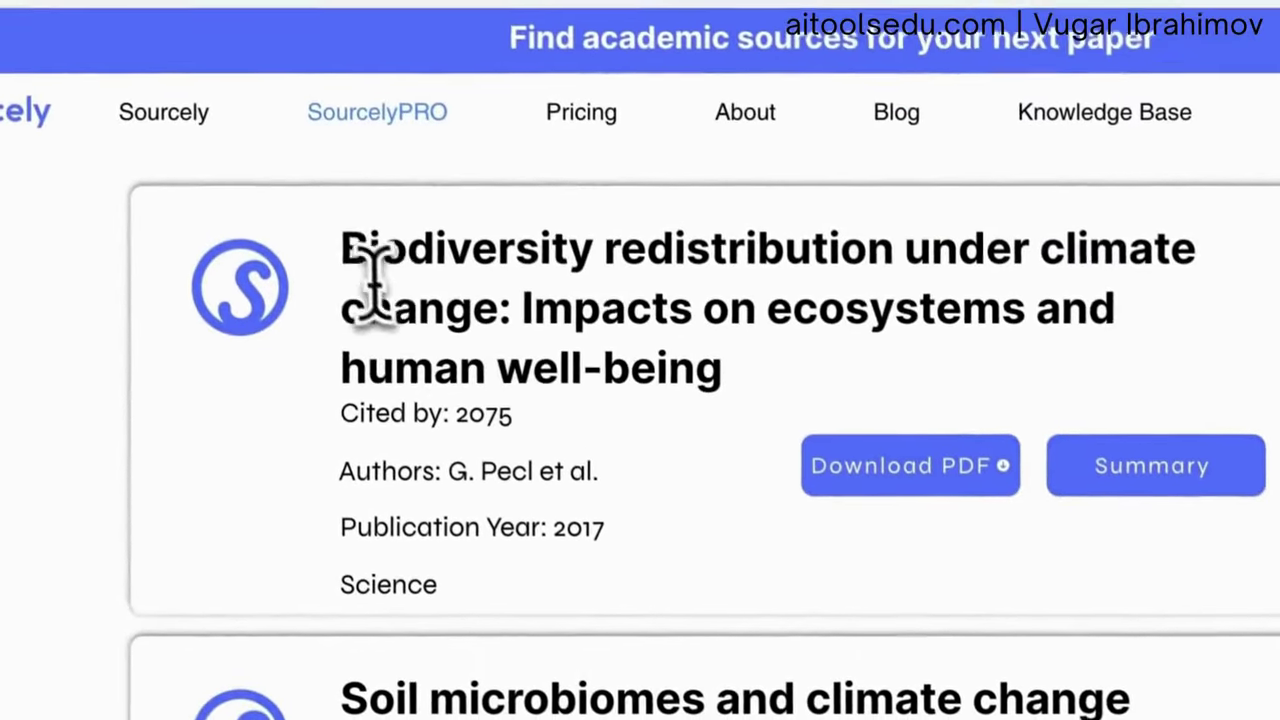
left_click_drag(269, 78, 692, 194)
left_click(778, 395)
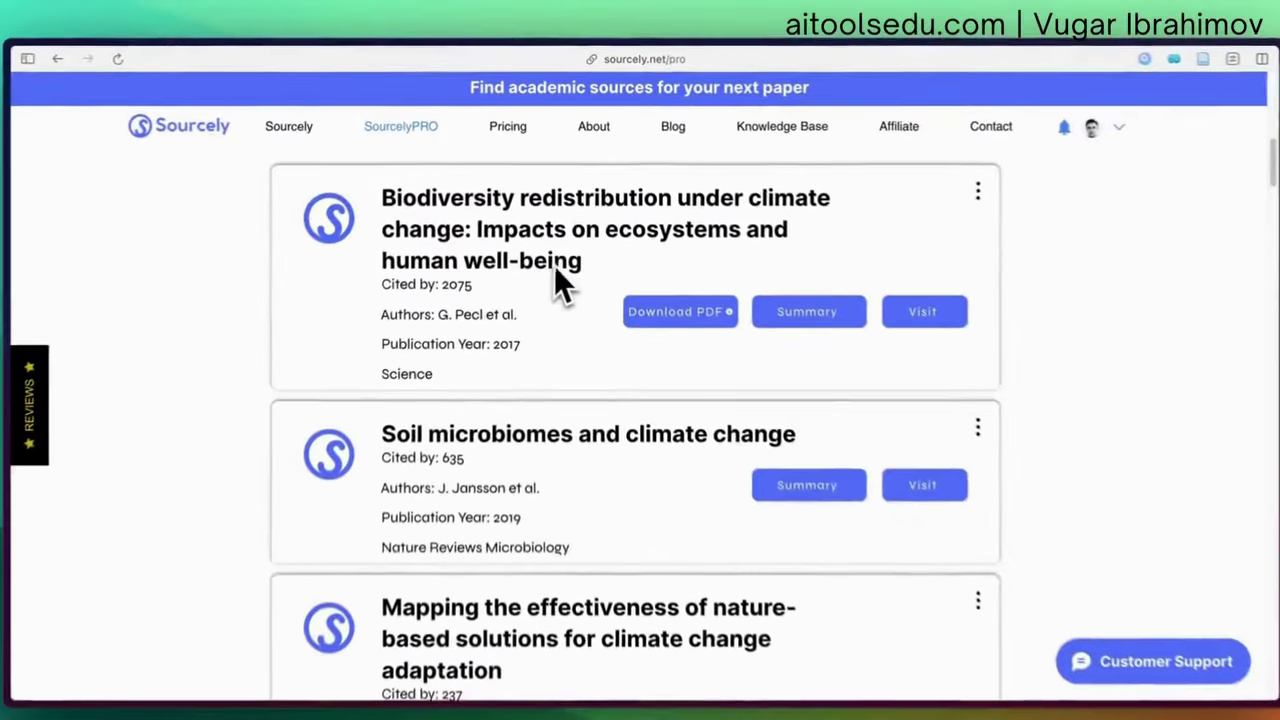
scroll(557, 265, "down", 3)
scroll(558, 262, "down", 3)
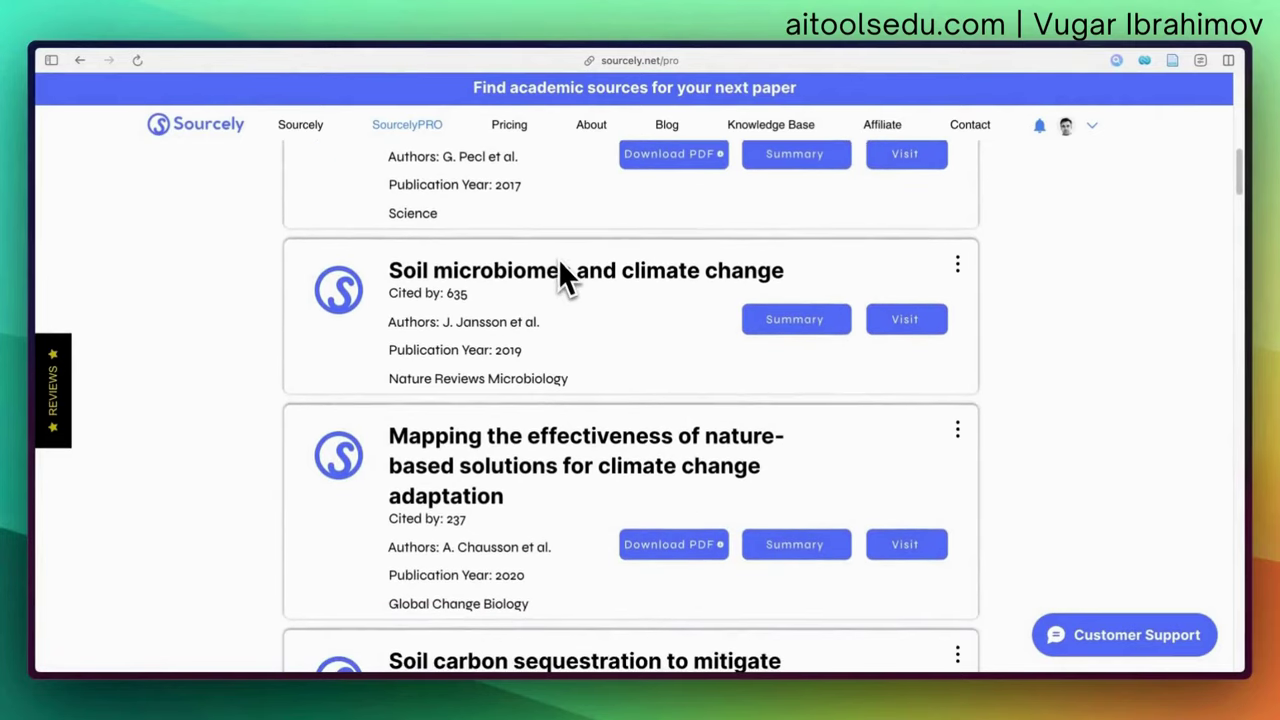
scroll(572, 330, "up", 1)
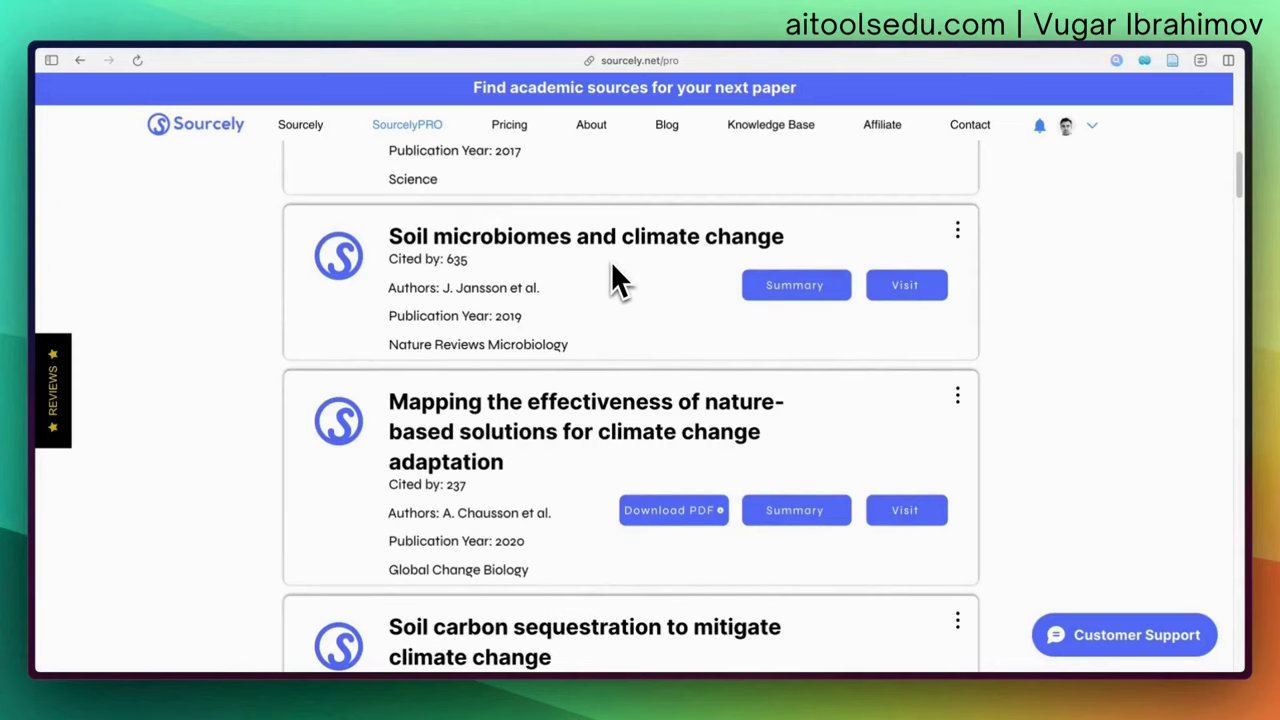
scroll(611, 263, "down", 1)
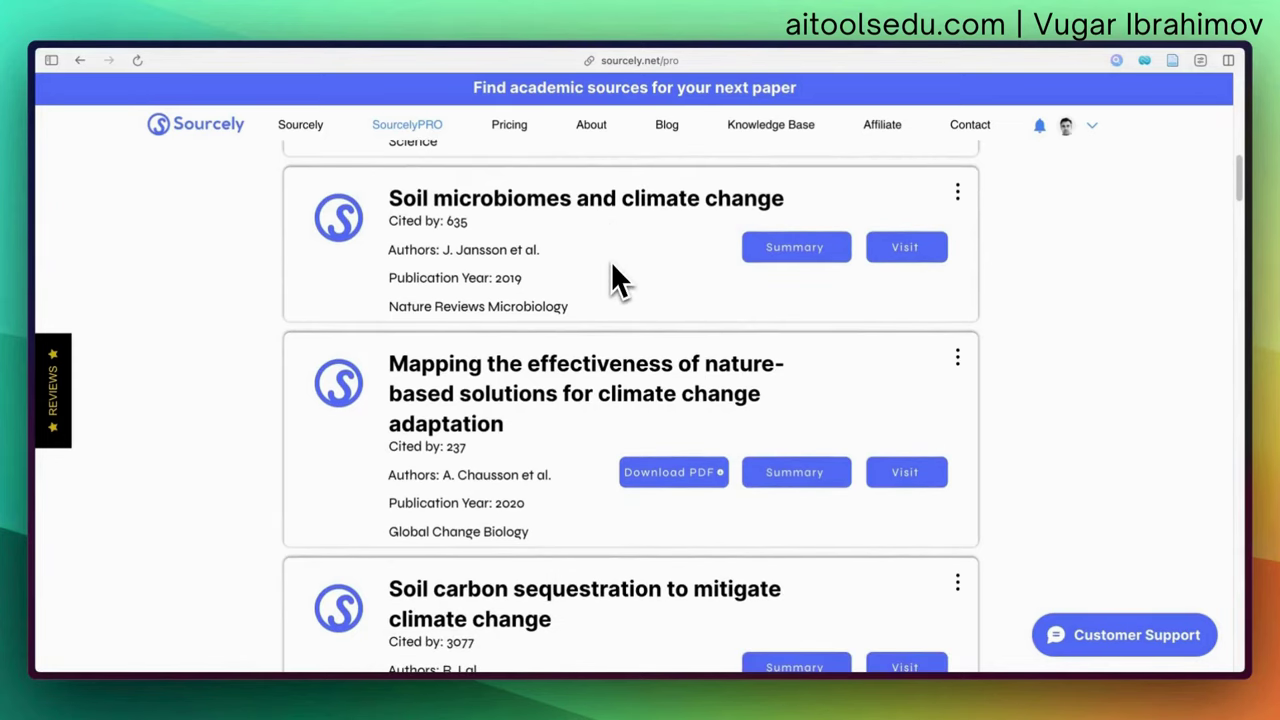
scroll(613, 280, "down", 2)
scroll(611, 263, "down", 3)
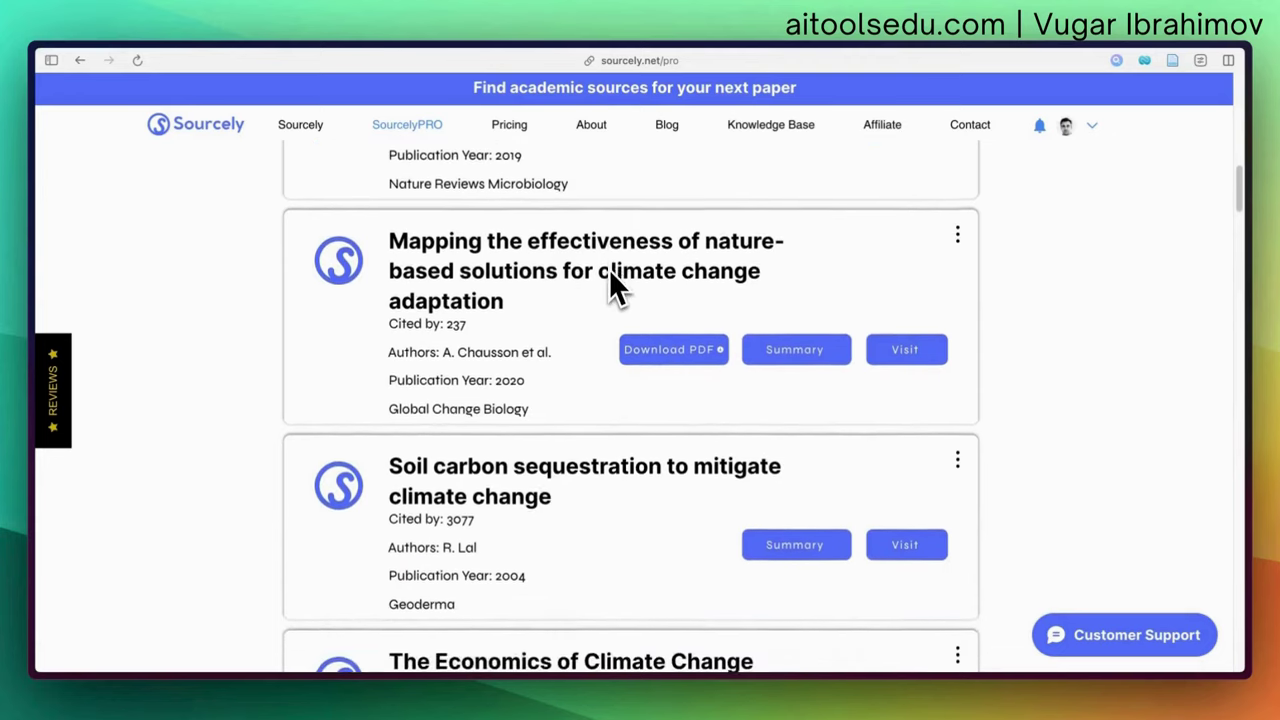
scroll(610, 270, "down", 6)
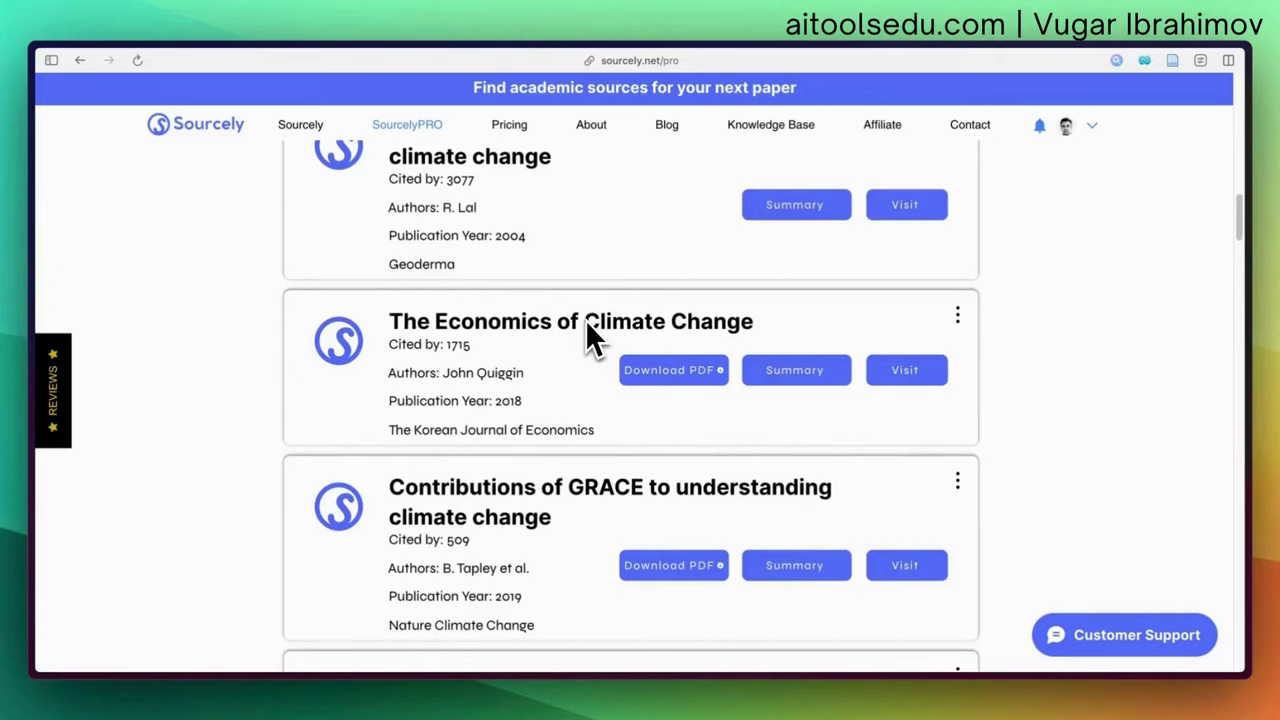
scroll(586, 321, "down", 1)
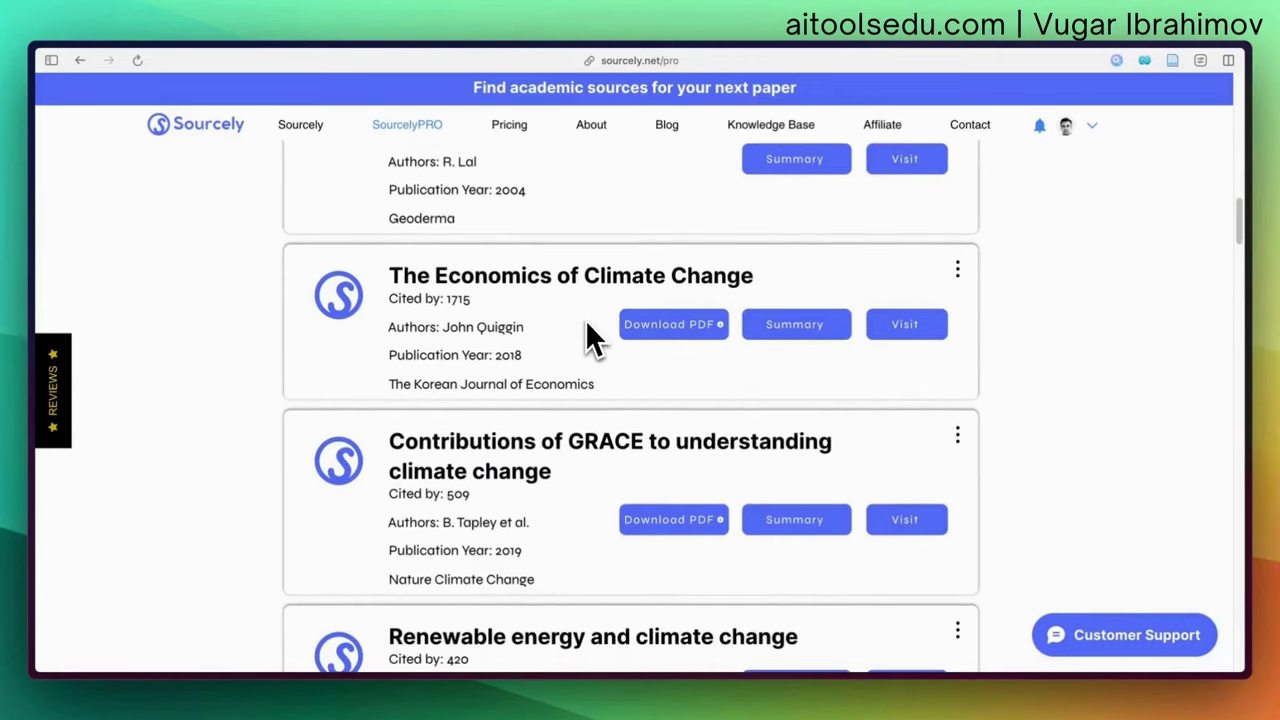
scroll(587, 324, "down", 2)
scroll(587, 324, "up", 1)
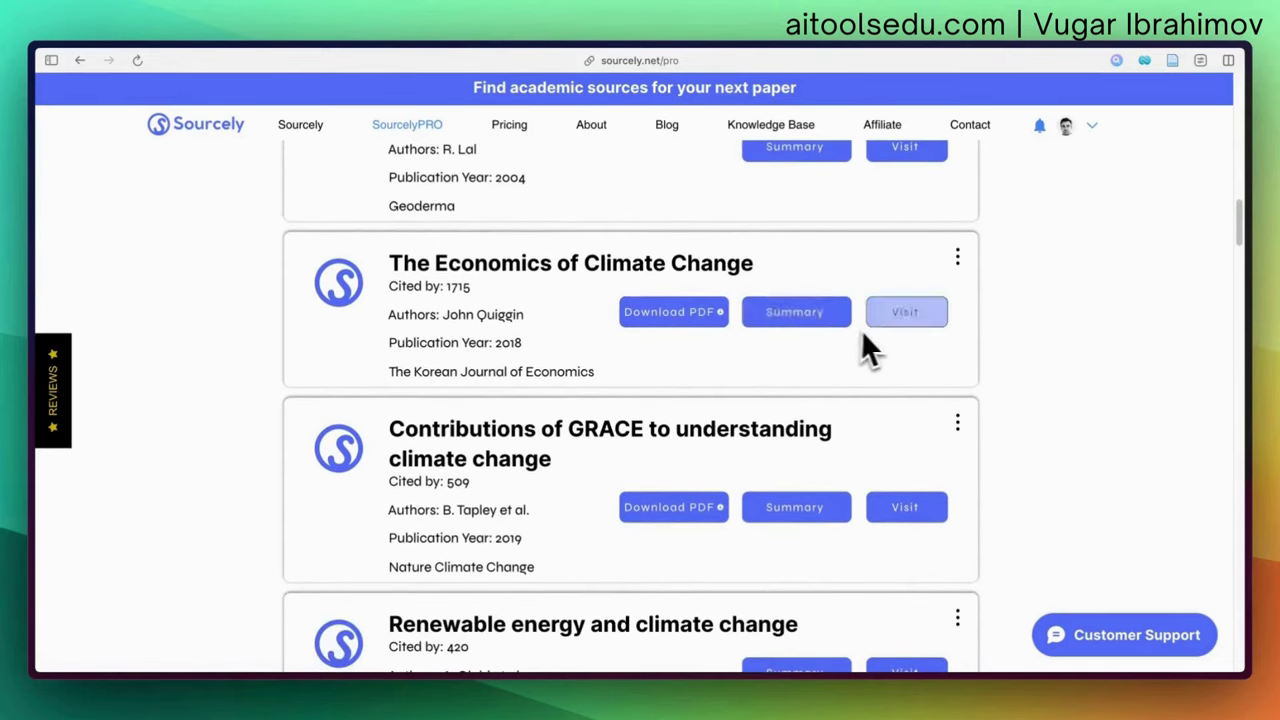
scroll(840, 332, "up", 2)
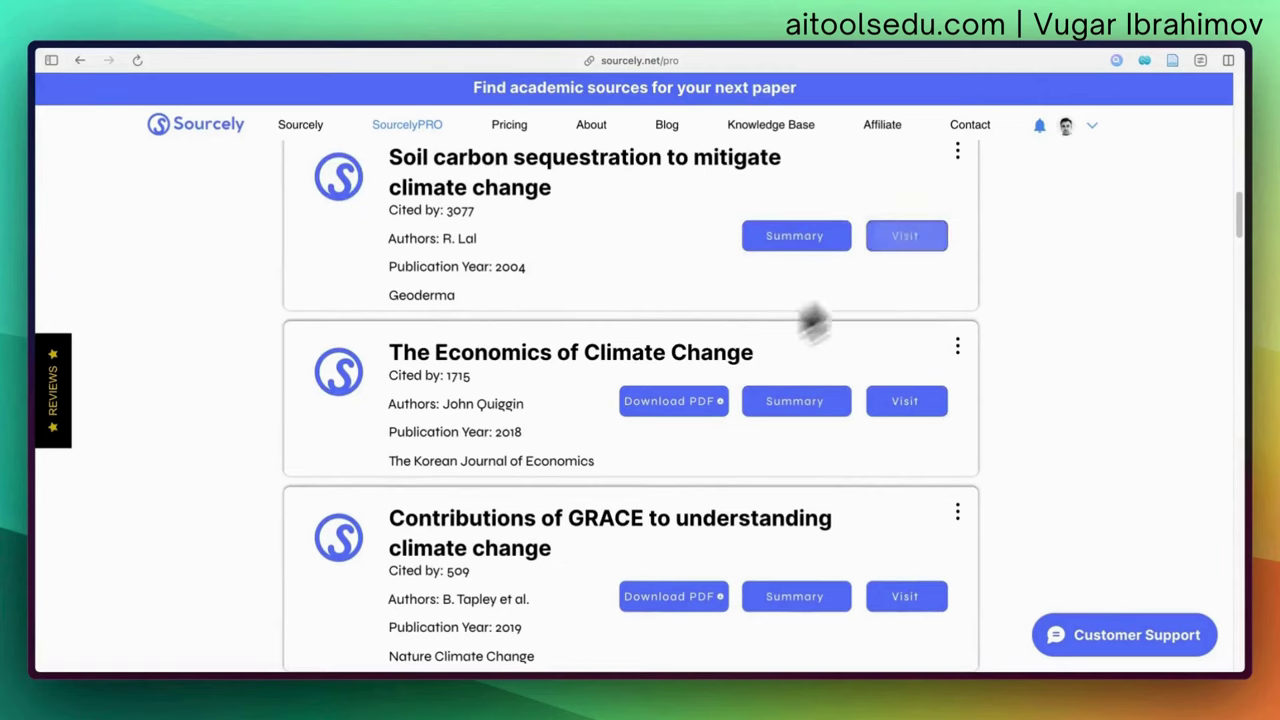
scroll(700, 380, "down", 1)
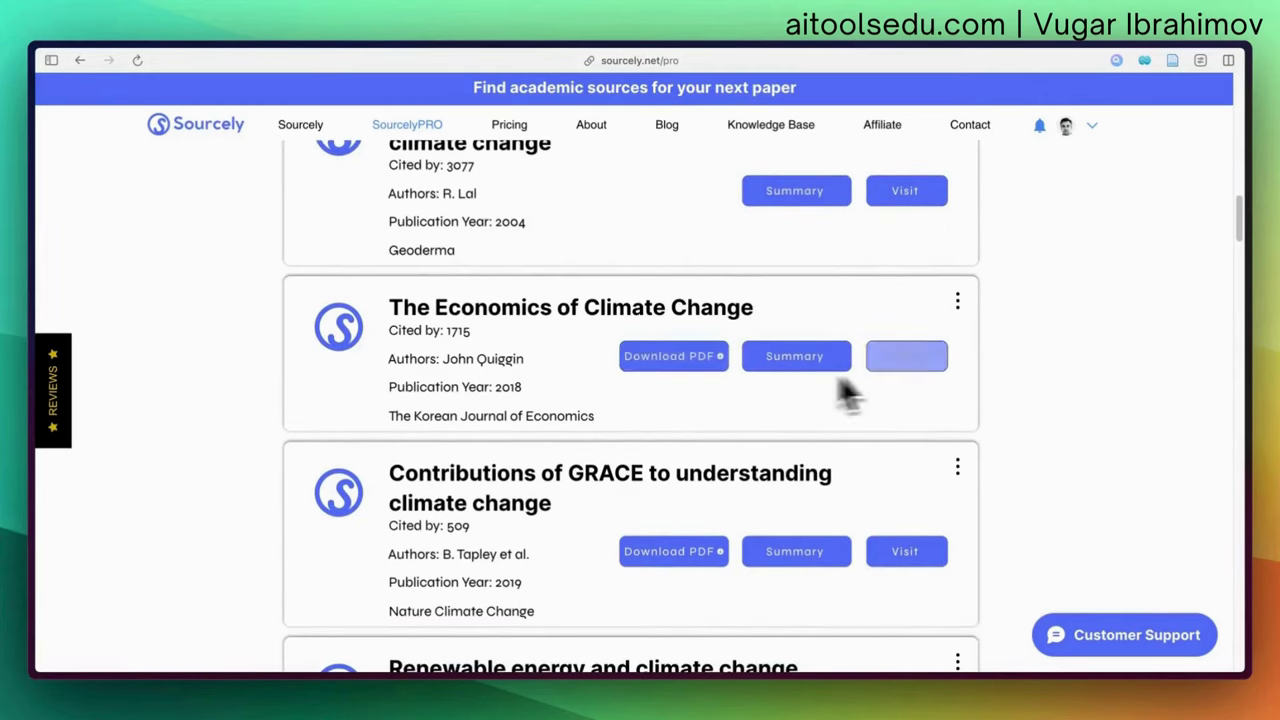
left_click(688, 362)
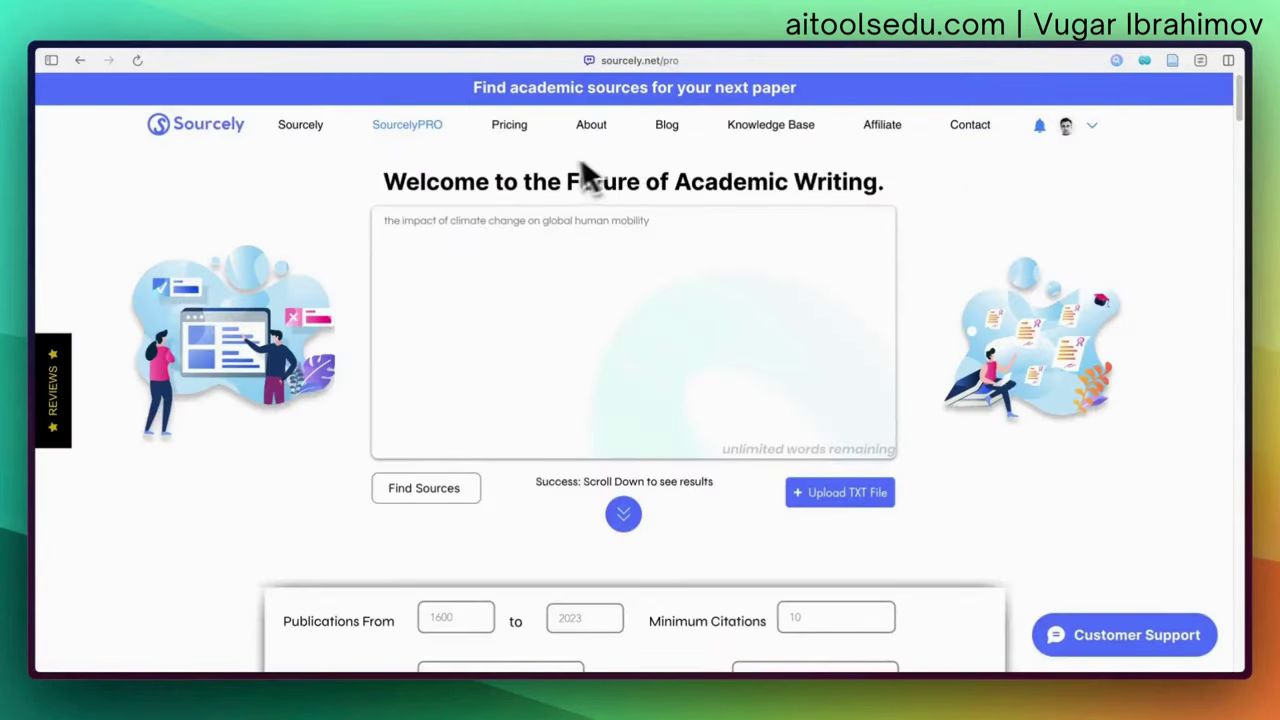
Step: Go to Sourcely's pricing page: SourcelyFREE $0, PRO Monthly $9, PRO Yearly $87
left_click(509, 124)
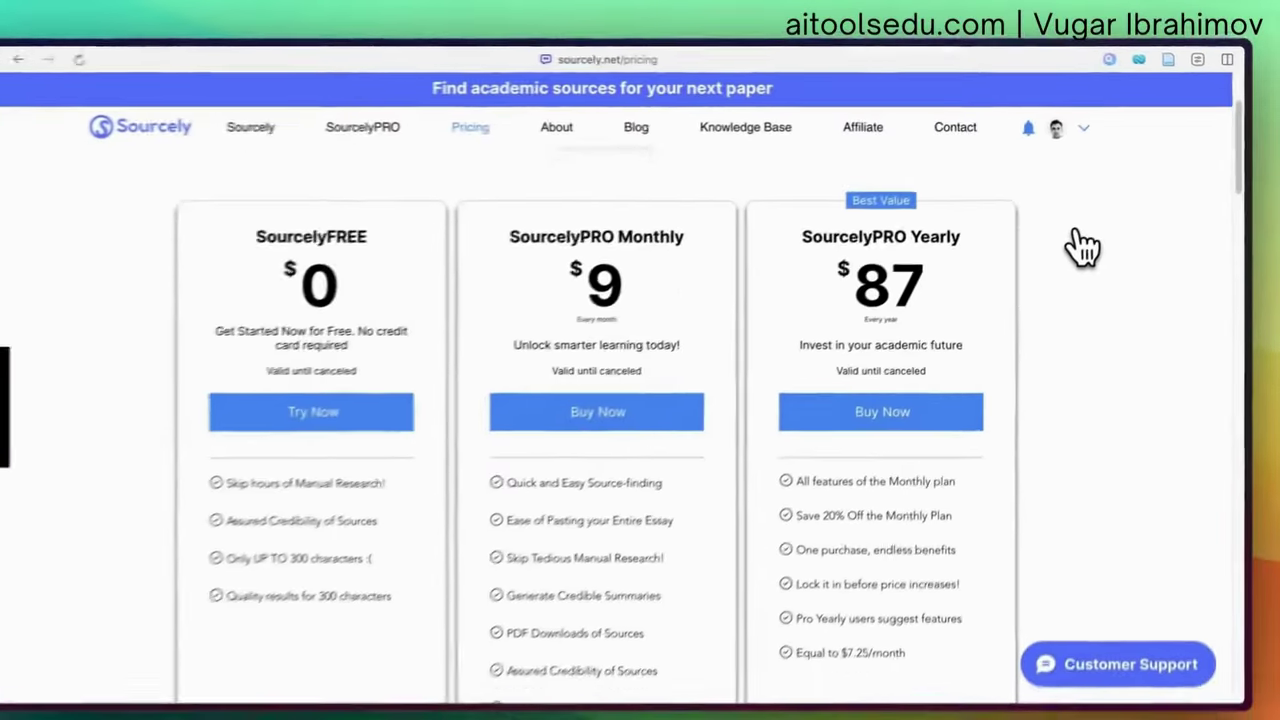
scroll(1086, 237, "down", 3)
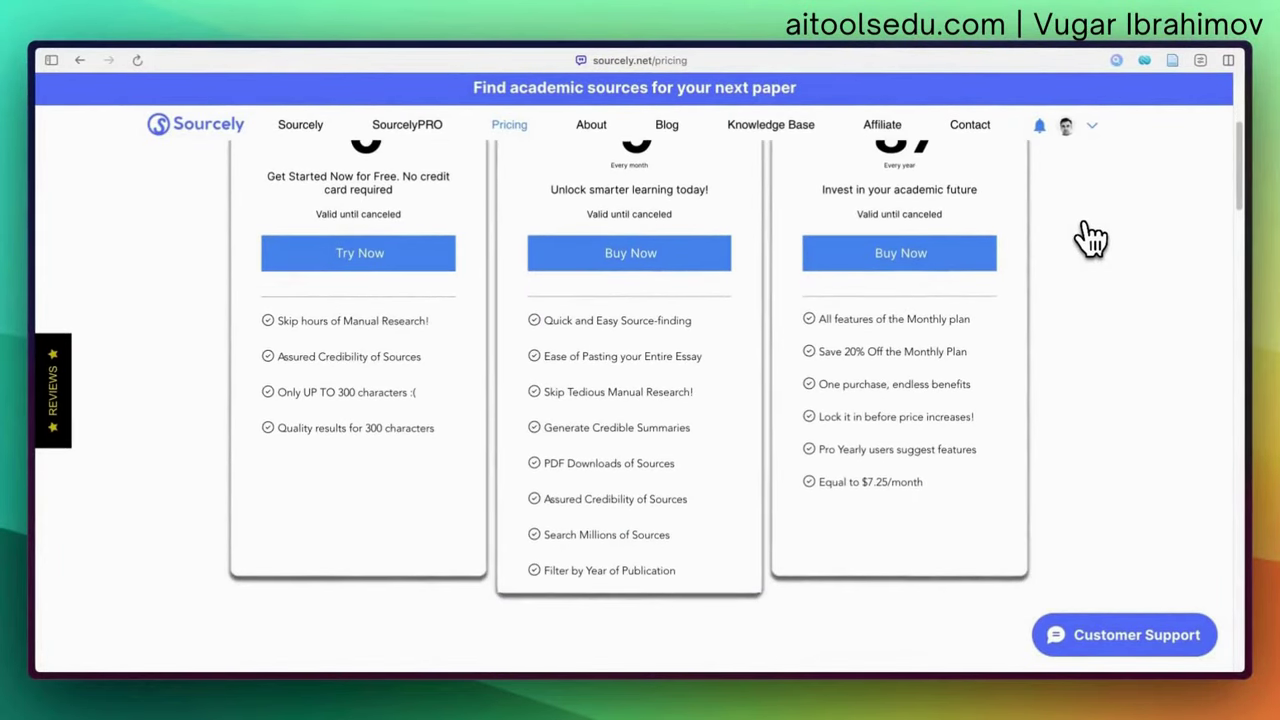
scroll(1090, 237, "up", 3)
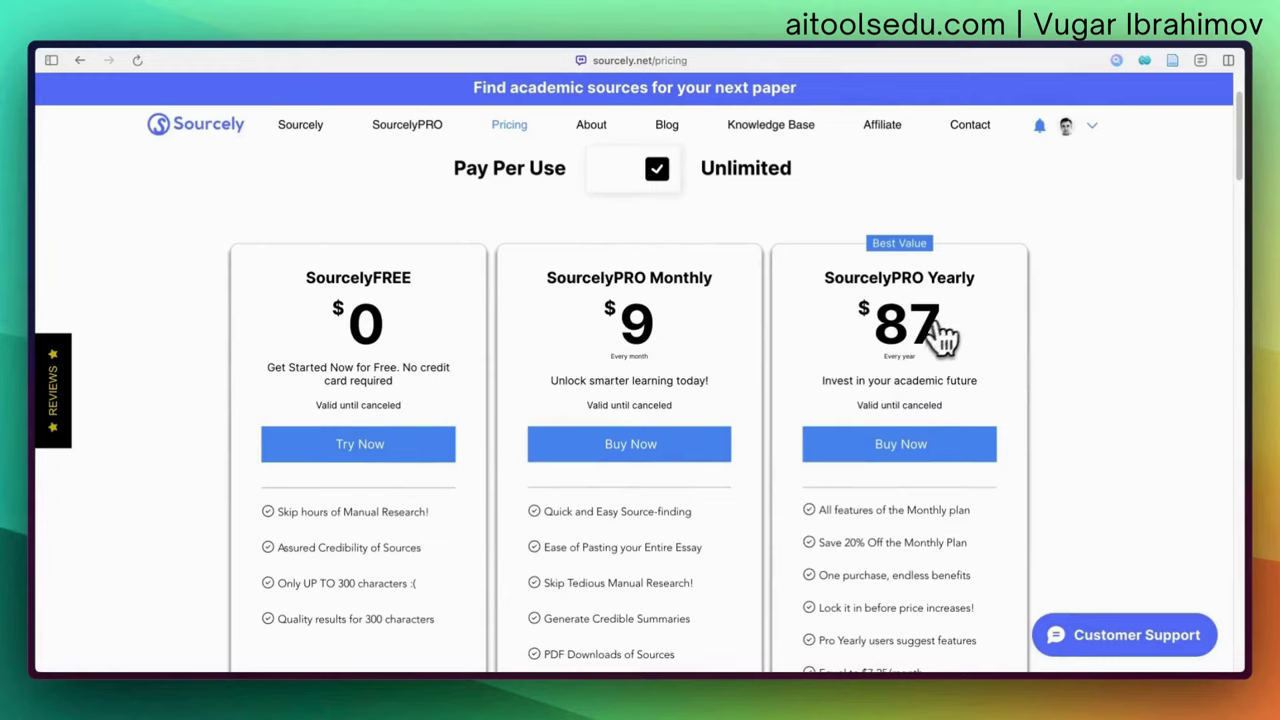
scroll(708, 363, "down", 3)
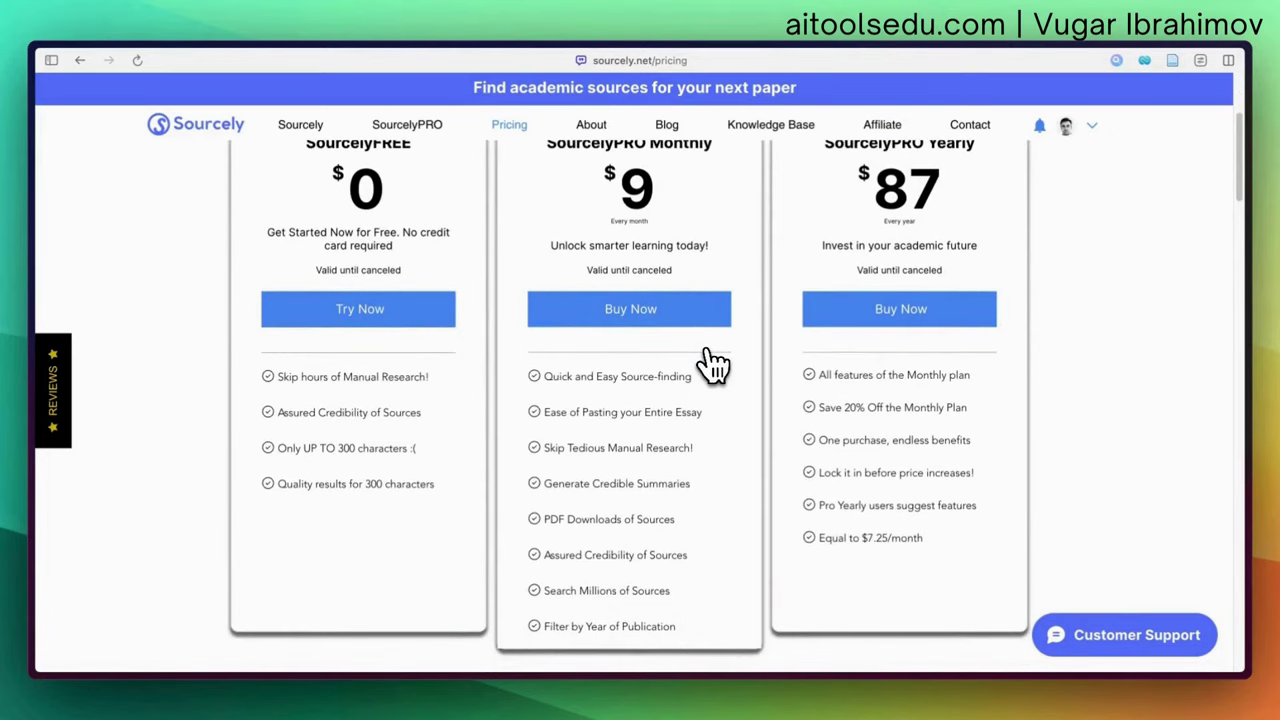
scroll(712, 365, "up", 1)
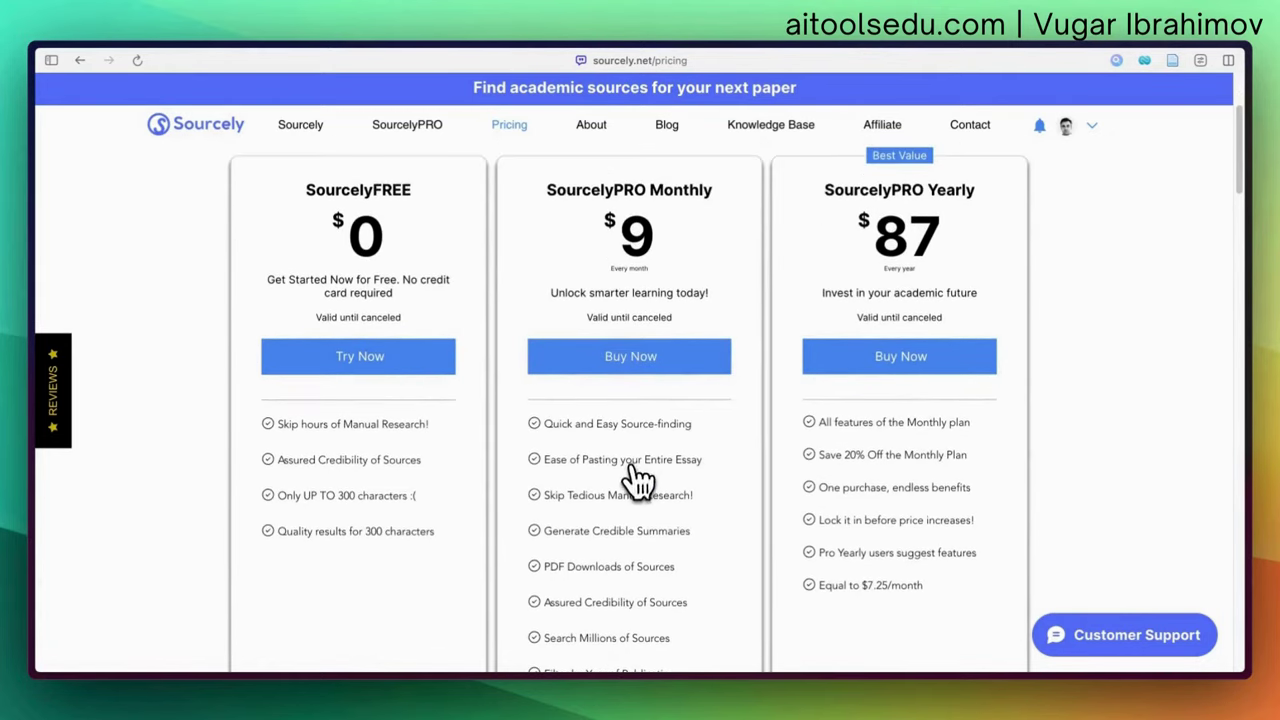
scroll(640, 480, "down", 1)
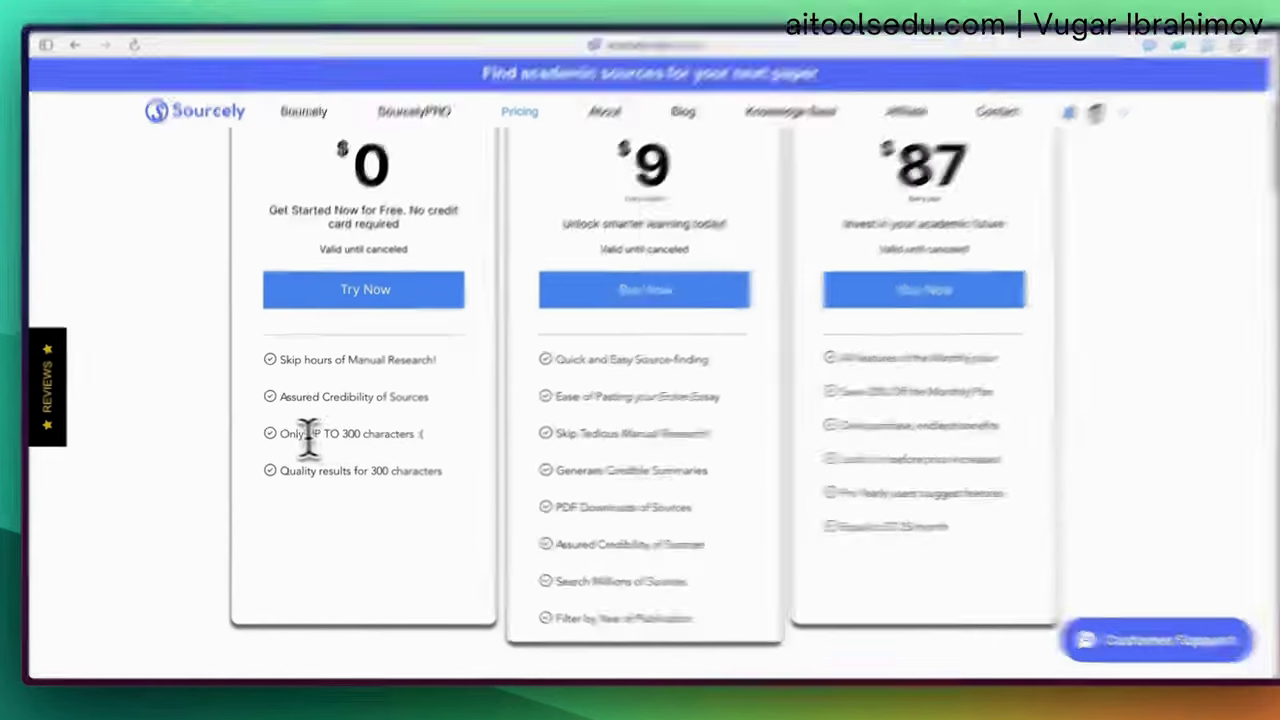
left_click_drag(278, 436, 404, 436)
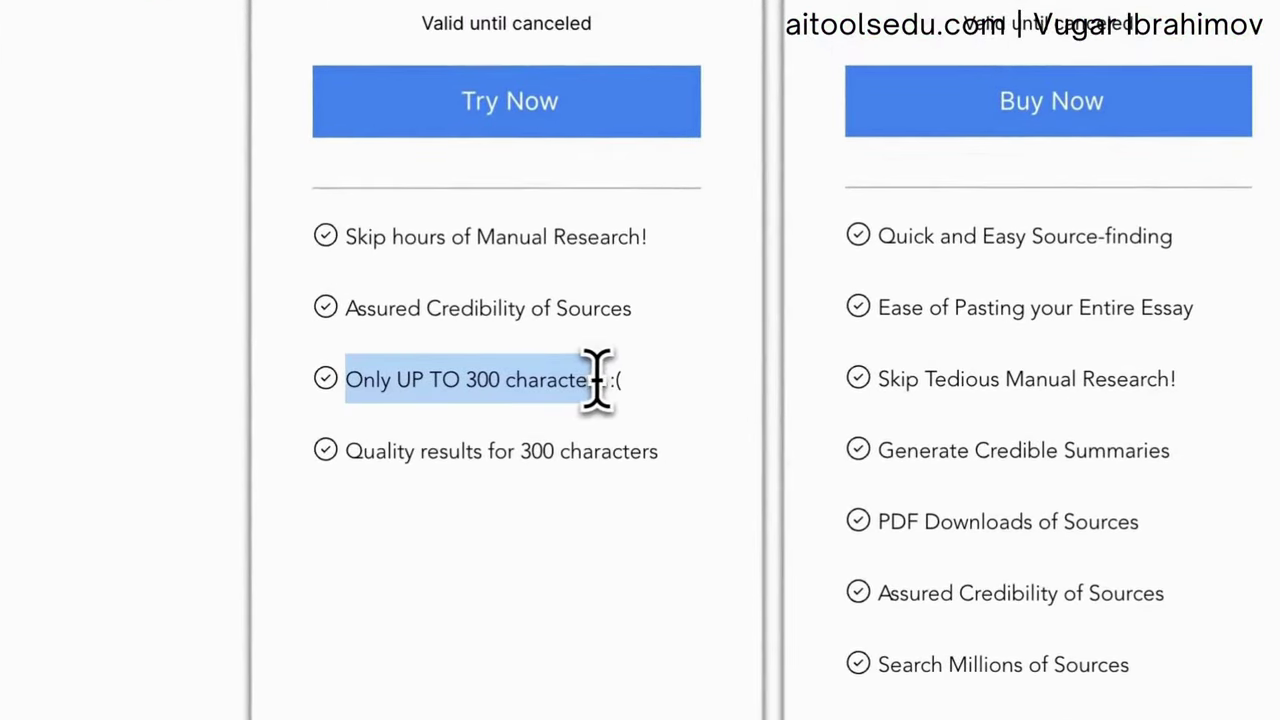
left_click(794, 386)
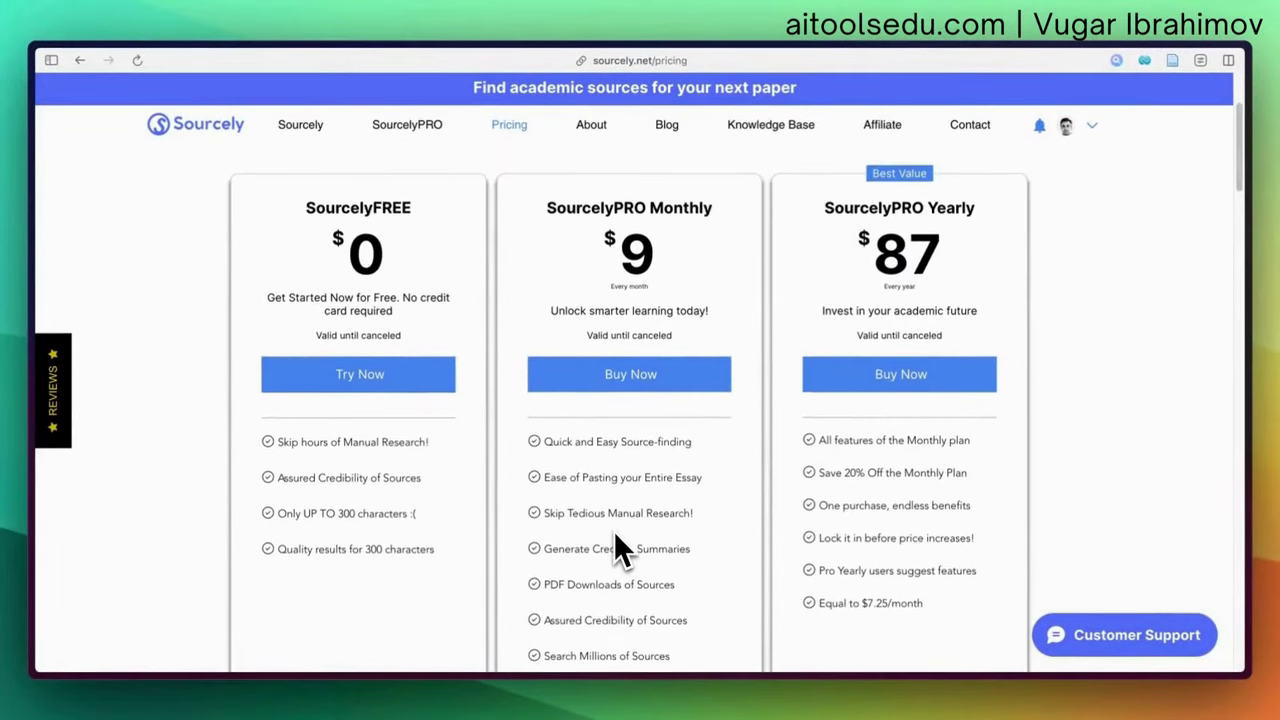
scroll(615, 535, "down", 2)
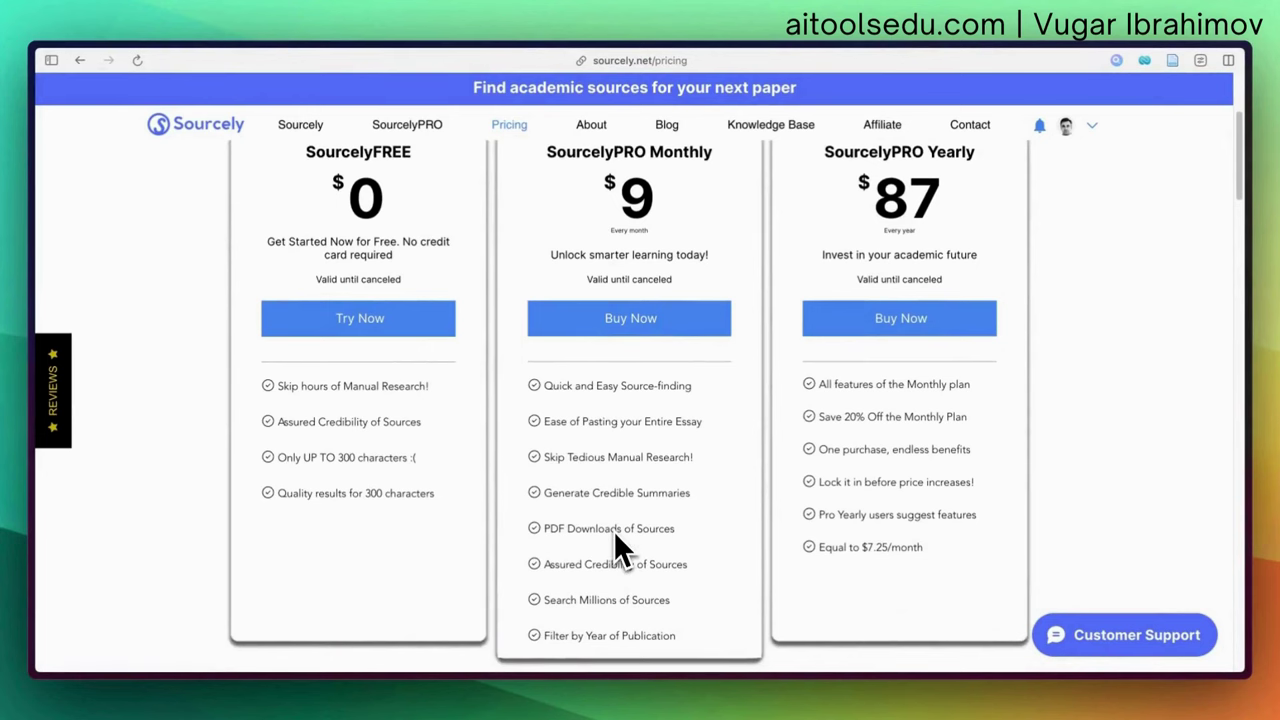
scroll(613, 530, "up", 2)
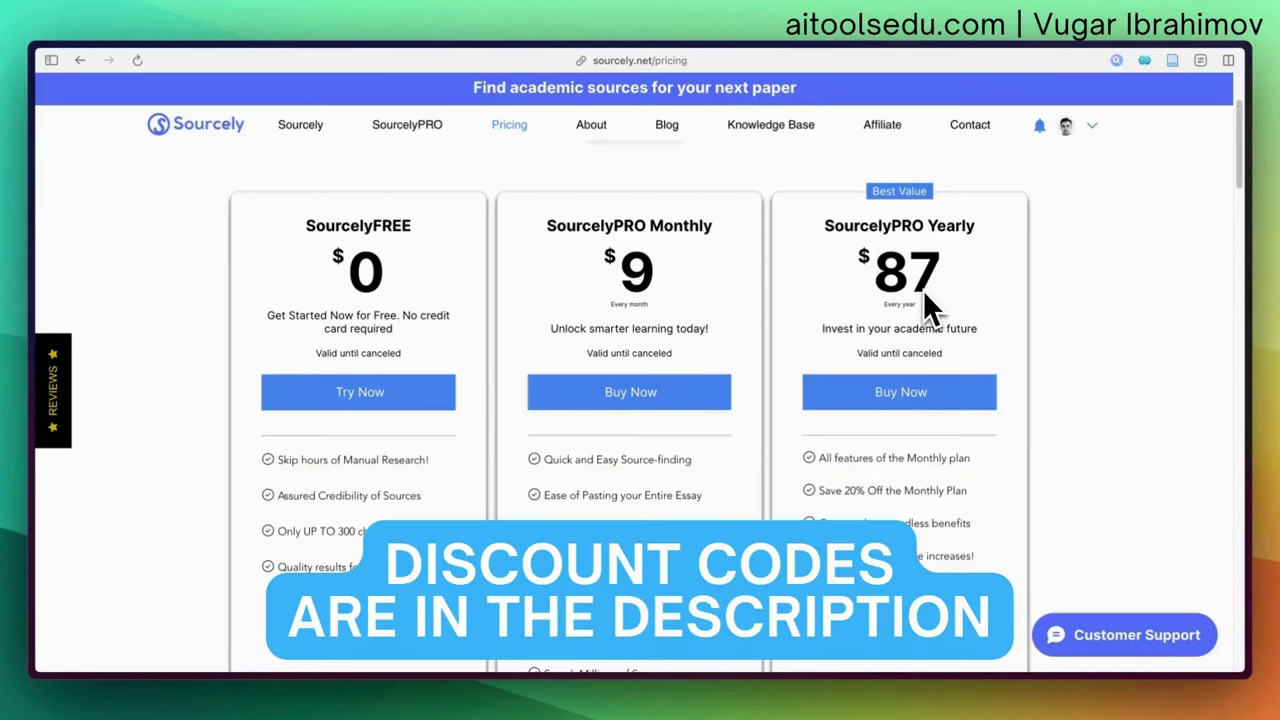
scroll(923, 290, "up", 3)
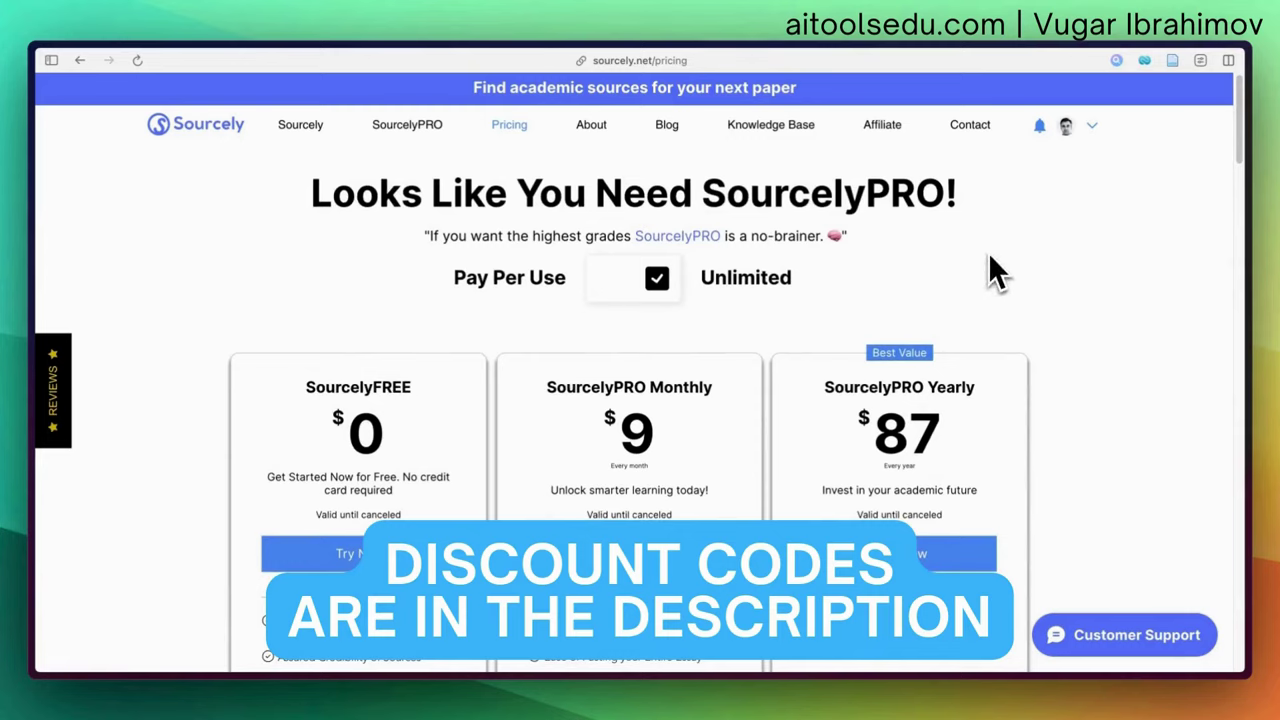